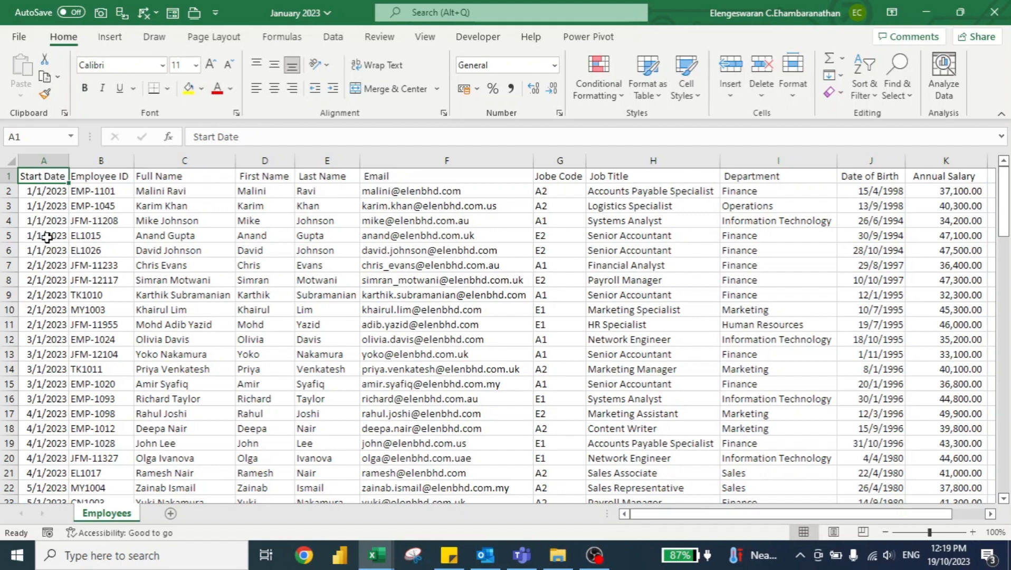
Step: Look over the monthly workbooks in the New Hires folder and switch to the Book1 topic list in Excel
key("alt+Tab")
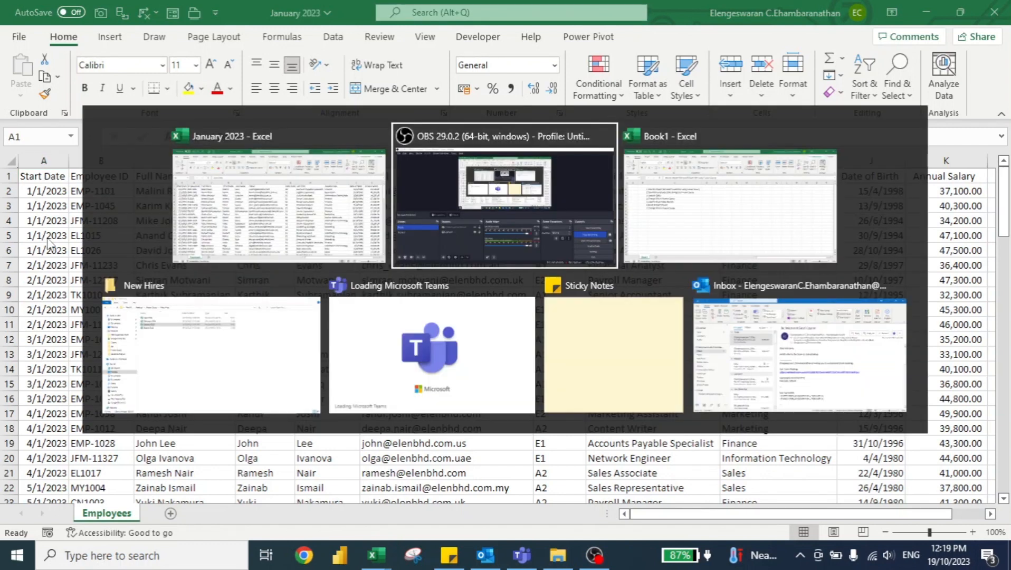
key("alt+Tab")
key("alt+Tab")
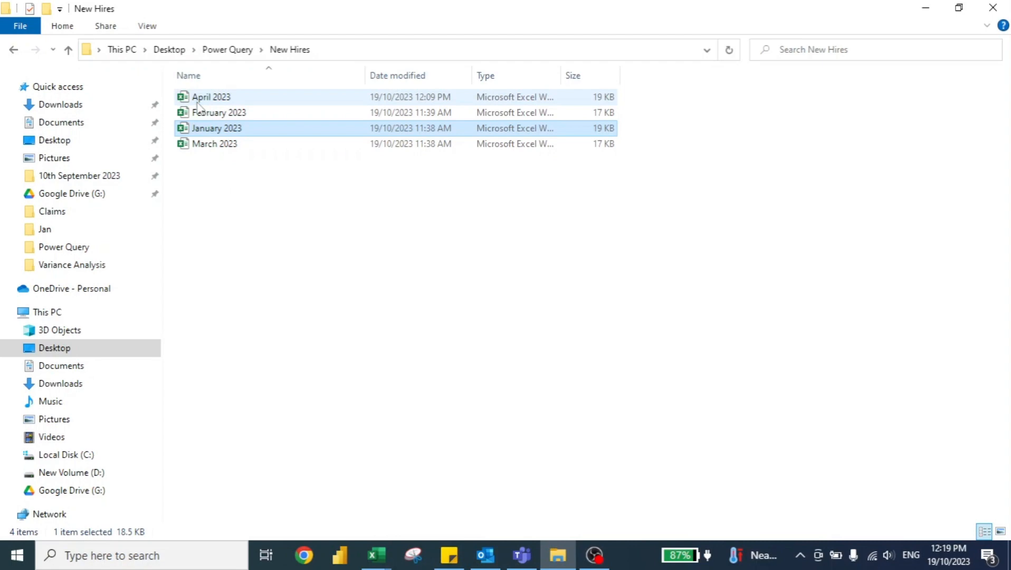
key("alt+Tab")
key("Down")
key("Left")
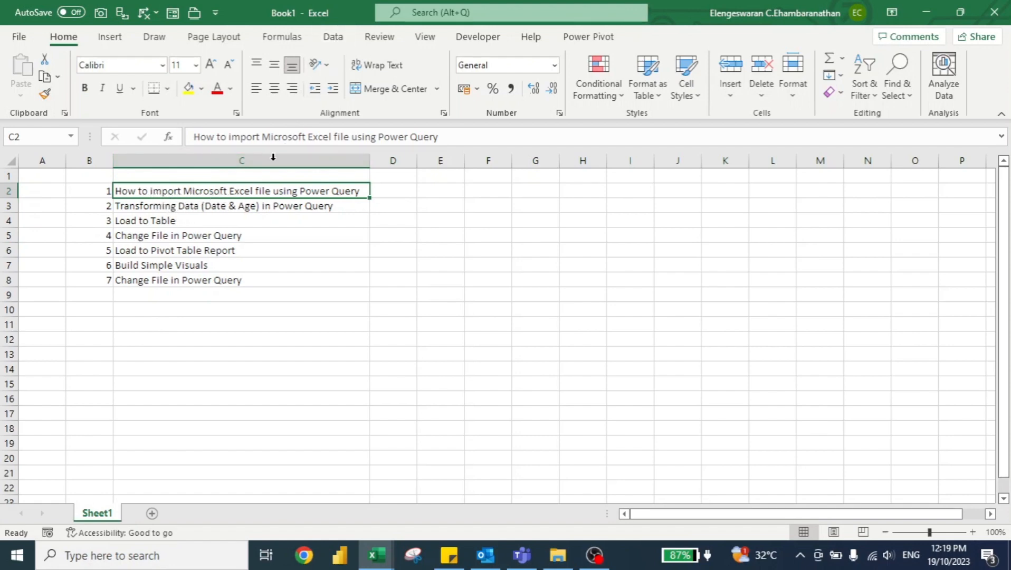
Step: Start a data import from an Excel workbook and browse to the New Hires folder inside the Desktop's Power Query folder
left_click(333, 37)
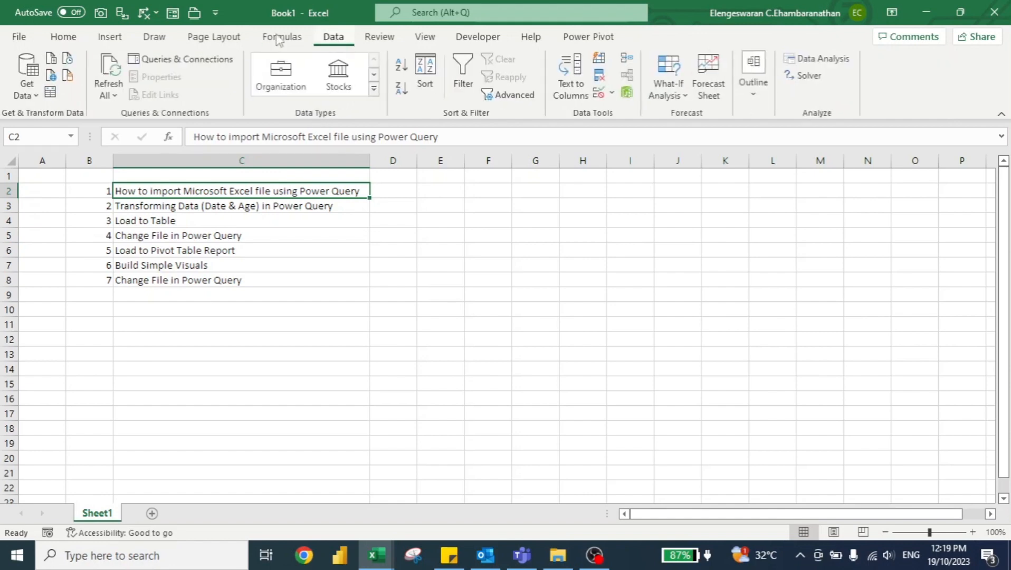
left_click(27, 87)
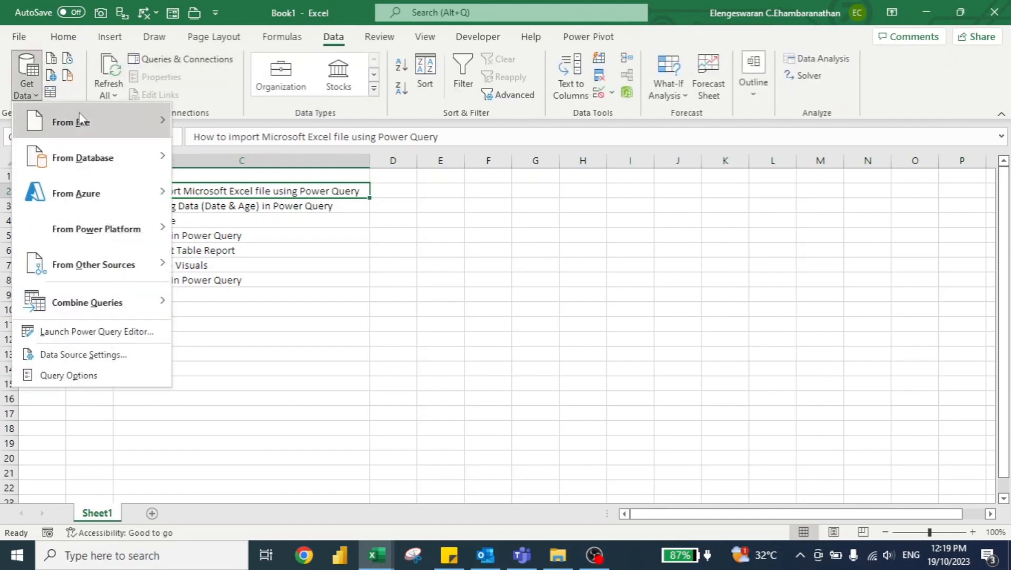
mouse_move(80, 120)
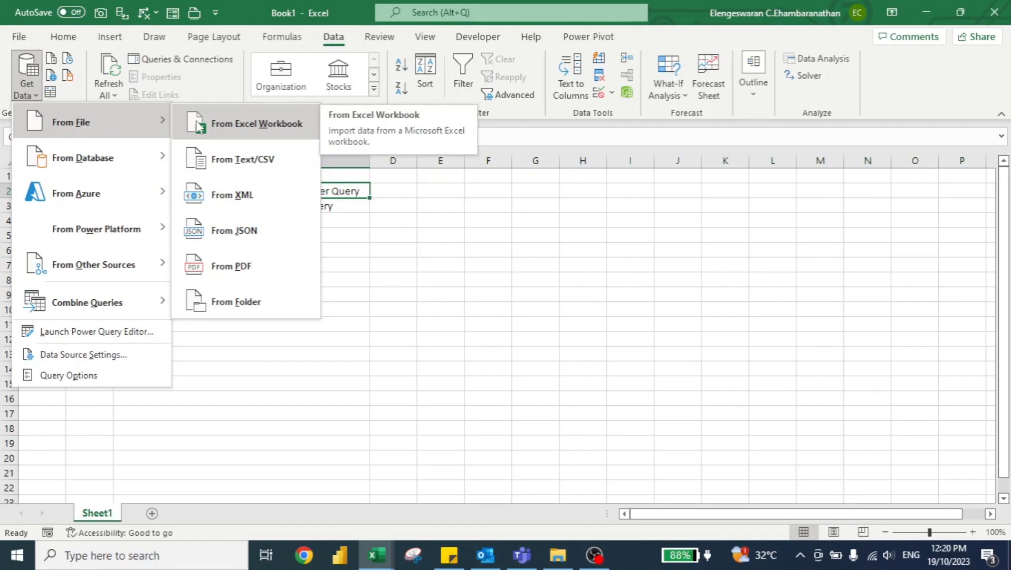
left_click(245, 122)
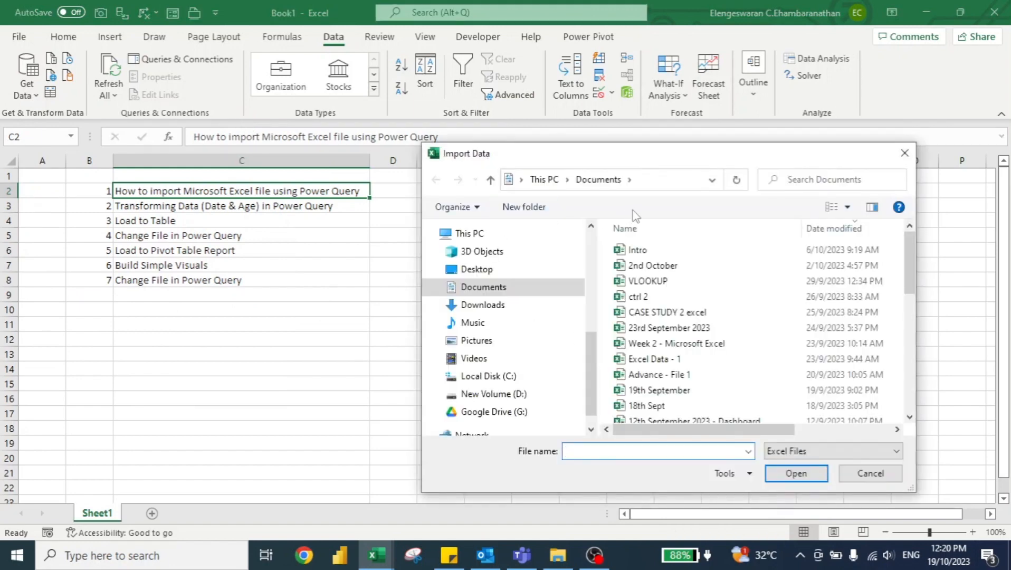
left_click(483, 269)
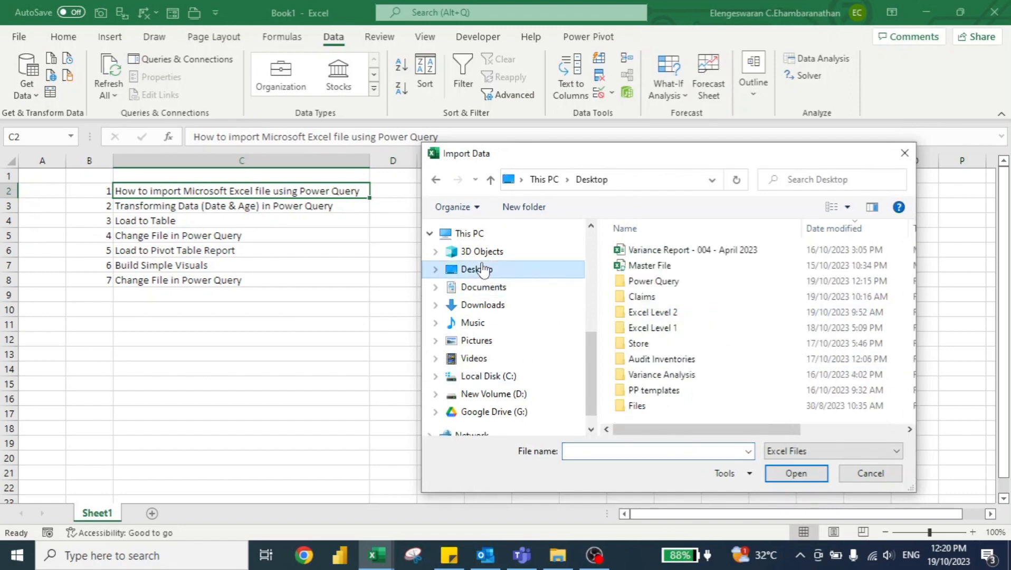
double_click(635, 286)
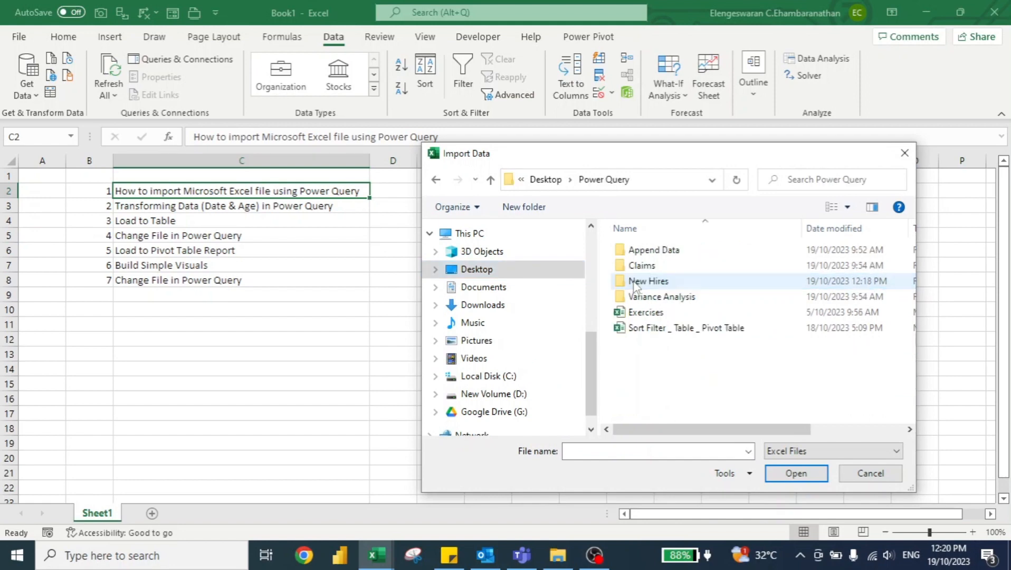
left_click(647, 284)
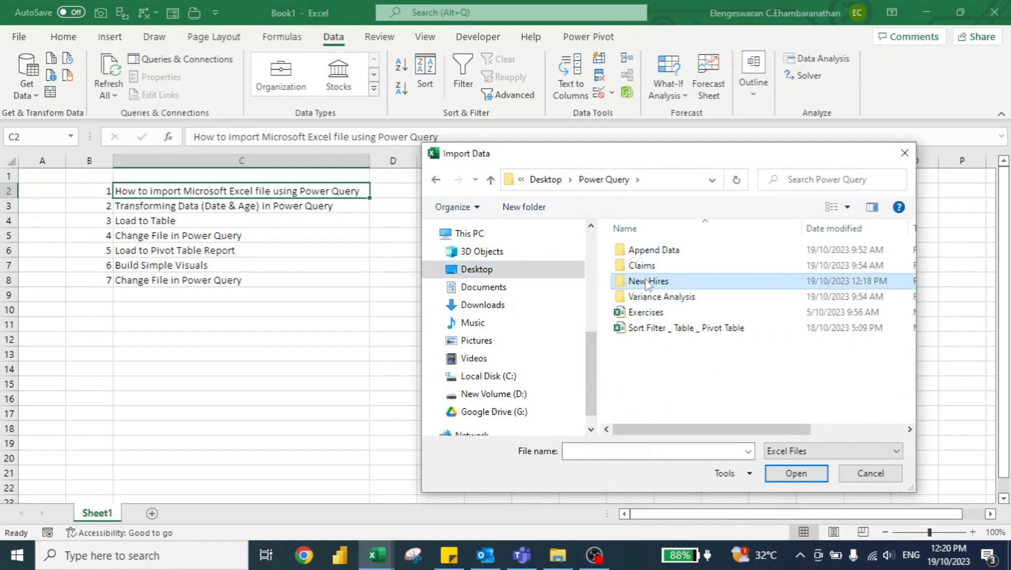
double_click(644, 281)
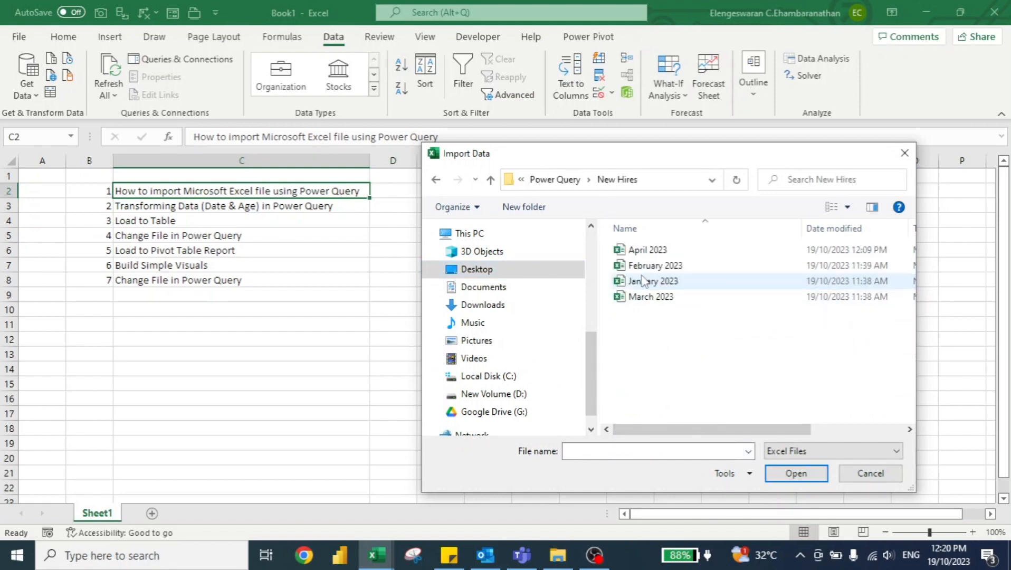
Step: Import the January 2023 workbook and open its Employees sheet in the Power Query Editor for transforming
left_click(631, 285)
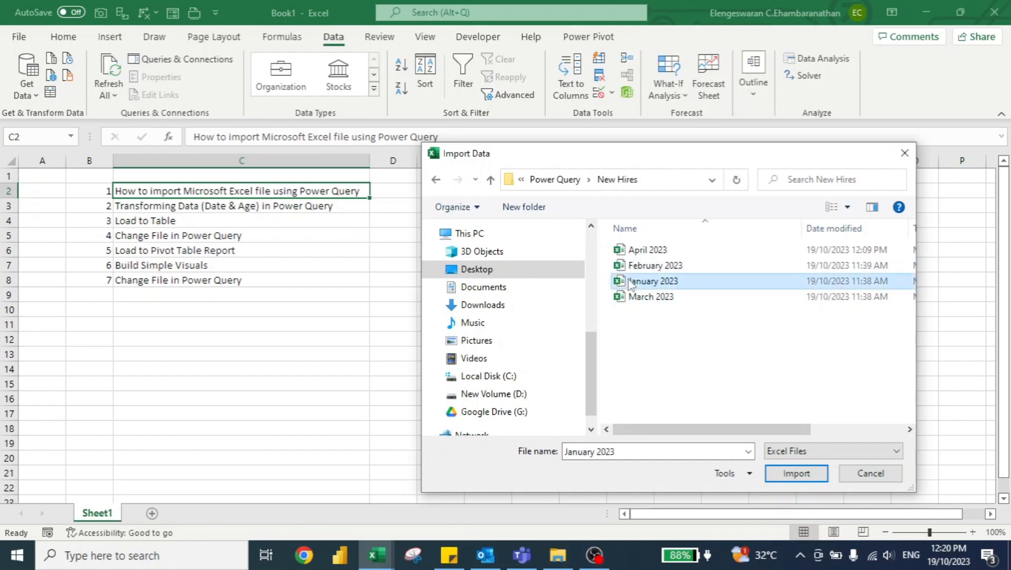
left_click(782, 474)
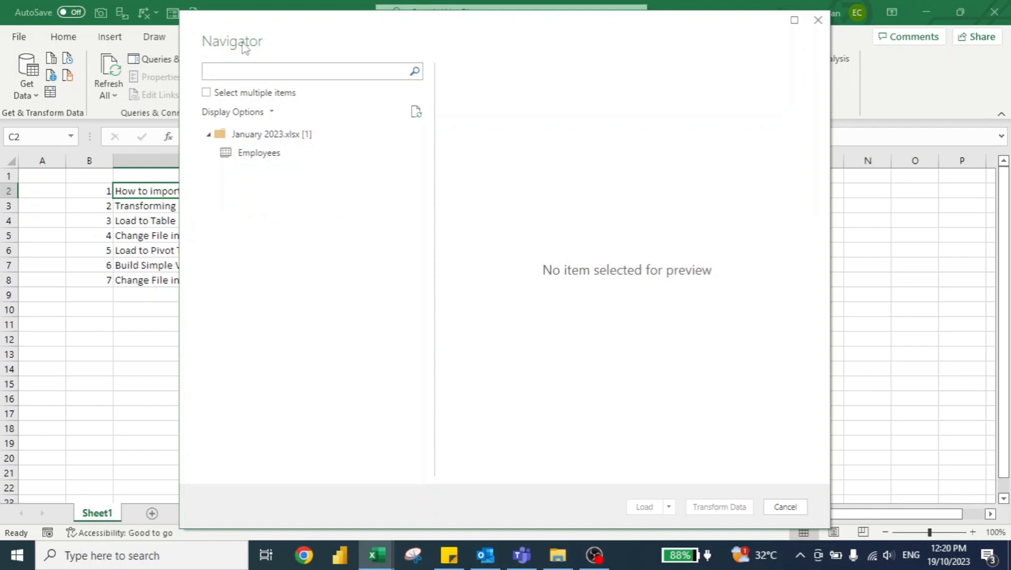
left_click(262, 156)
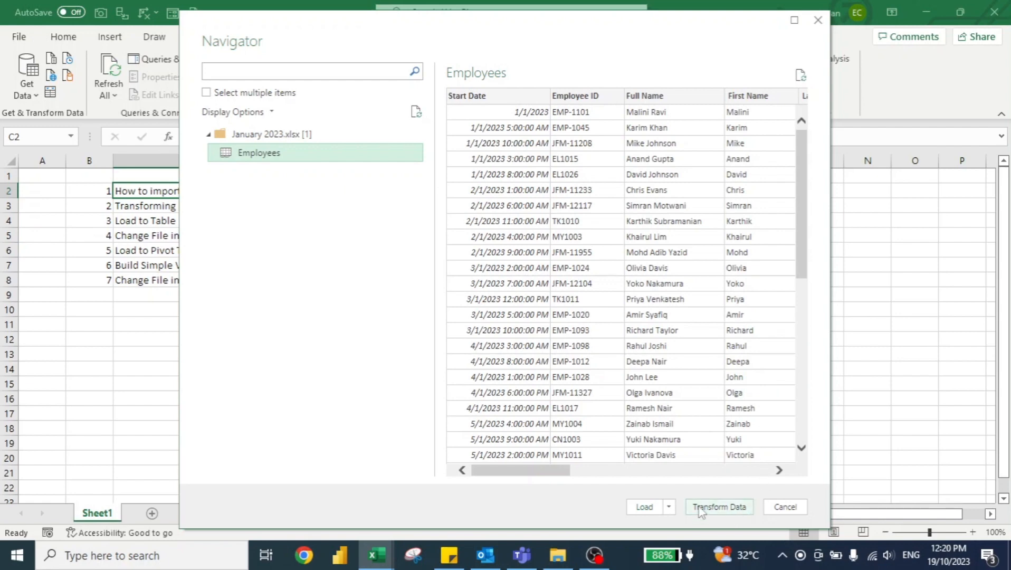
left_click(722, 507)
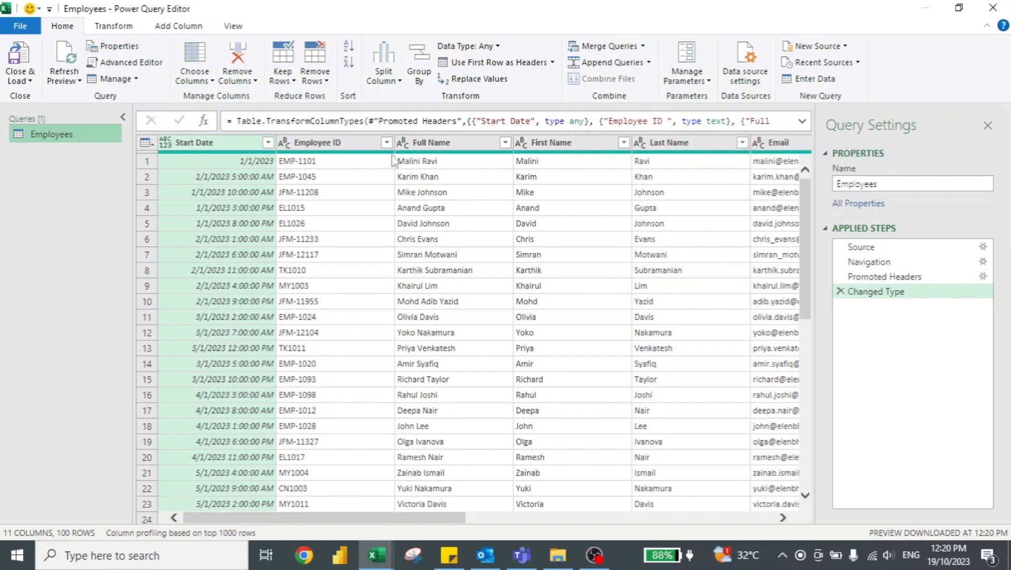
left_click(441, 143)
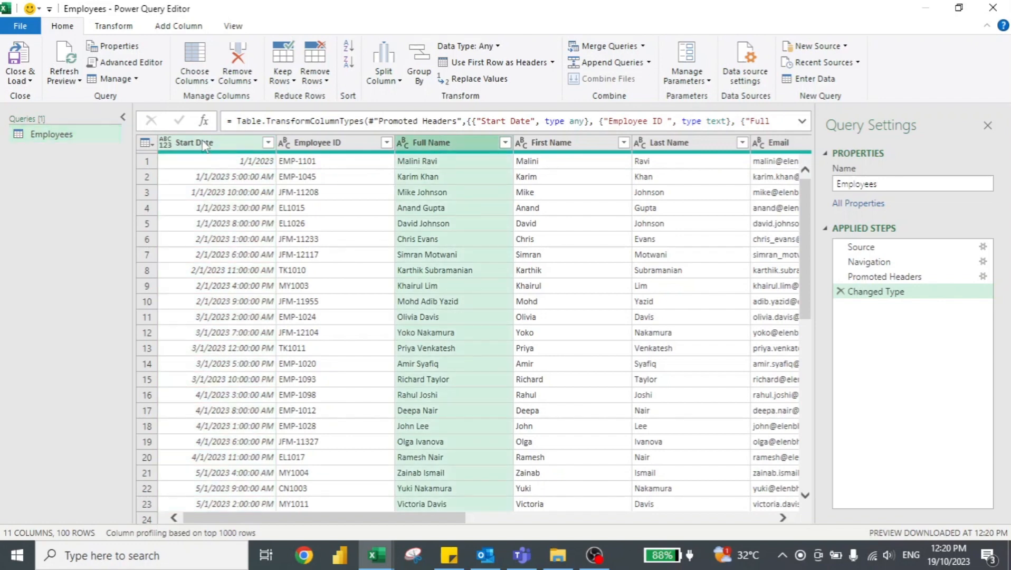
left_click(205, 145)
left_click(431, 144, "shift")
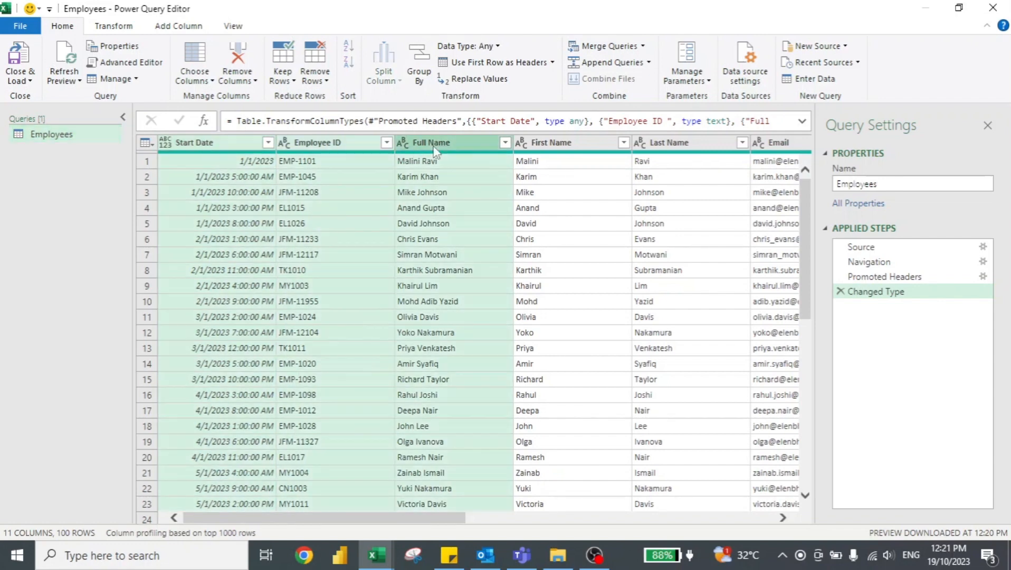
left_click_drag(332, 518, 518, 519)
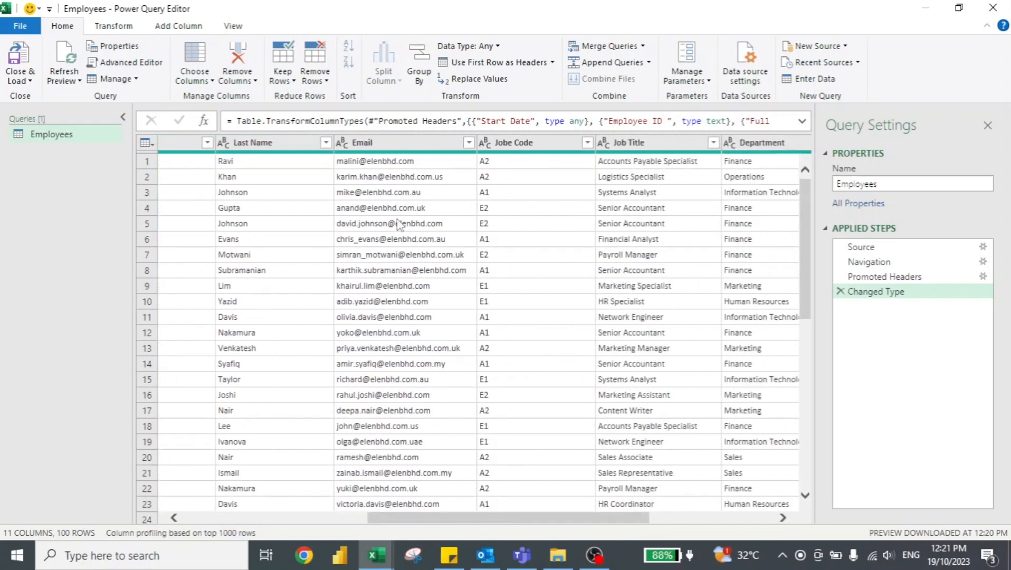
left_click(384, 147)
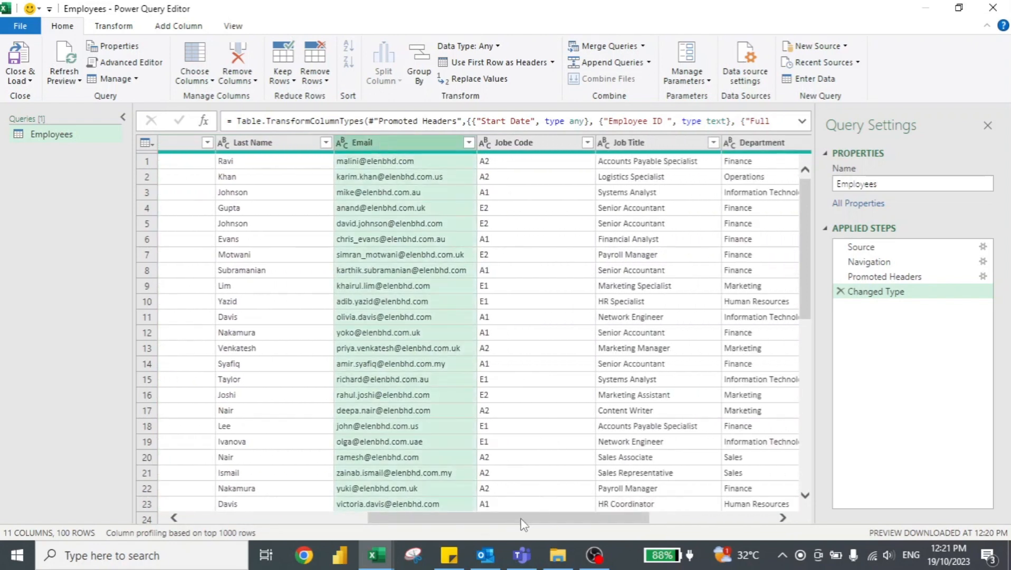
left_click_drag(522, 519, 667, 522)
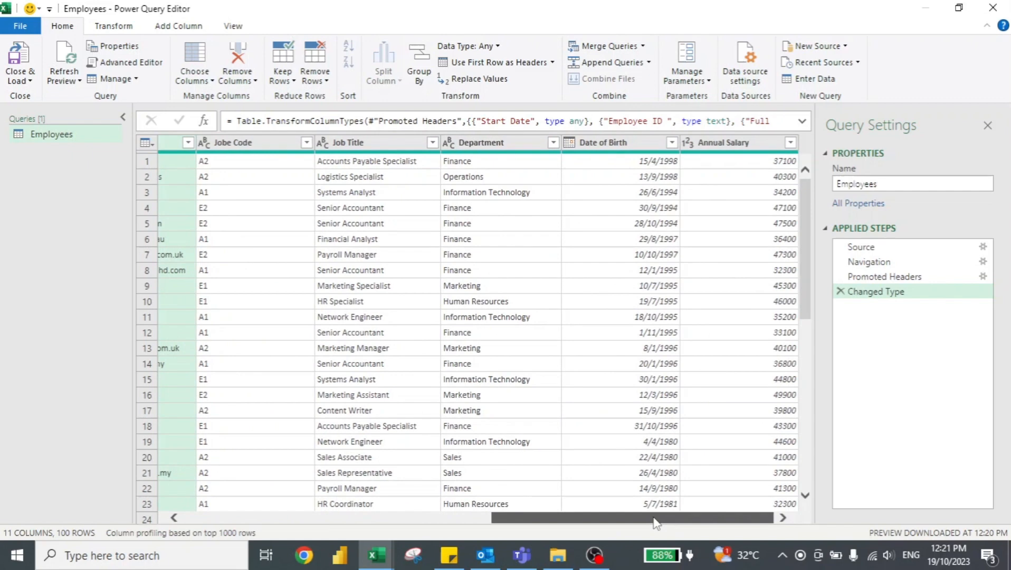
left_click(510, 138, "shift")
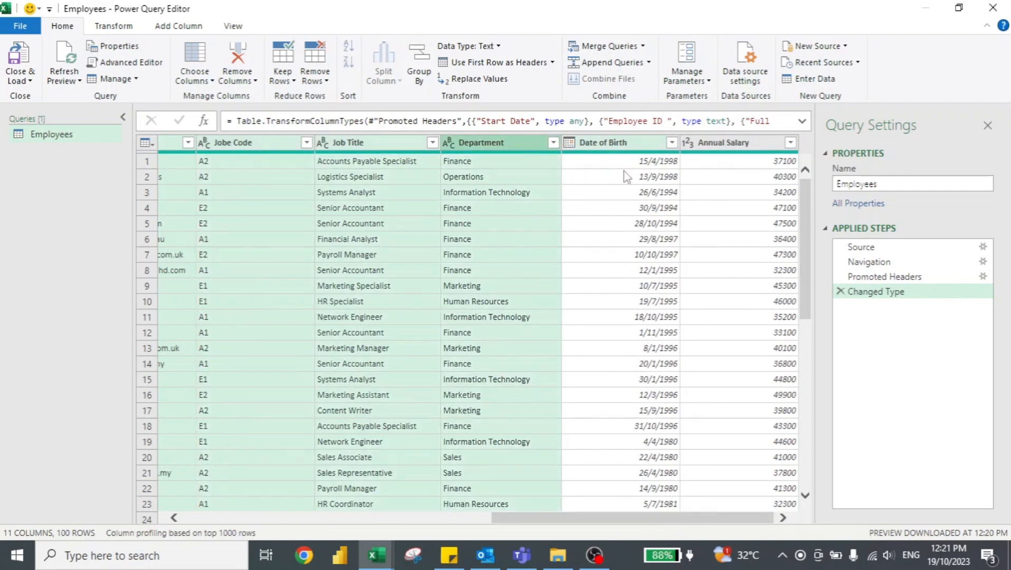
left_click_drag(604, 517, 158, 519)
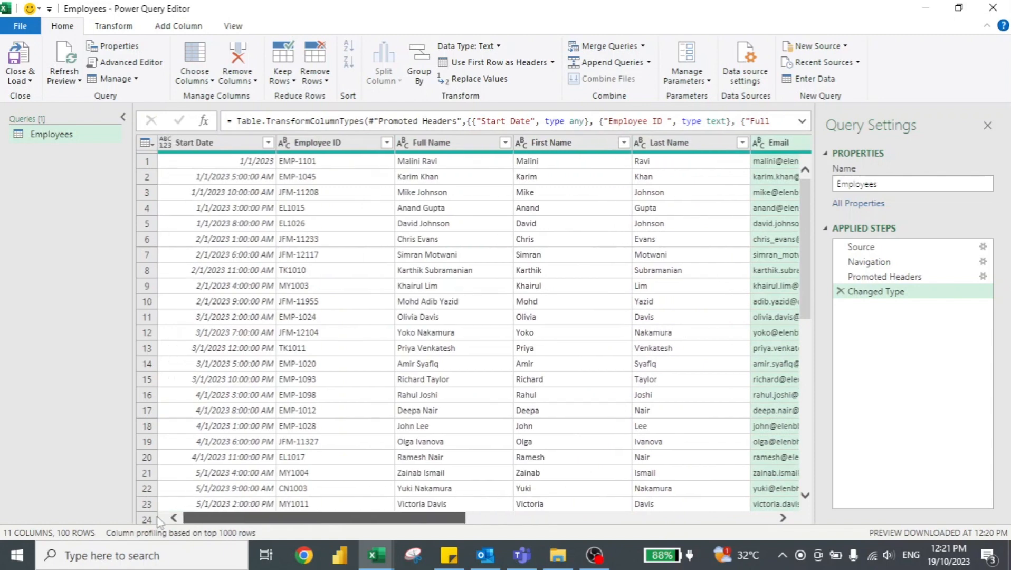
Step: Keep only the Start Date, Employee ID, Full Name, Email, Department and Date of Birth columns, removing all others
left_click(199, 144)
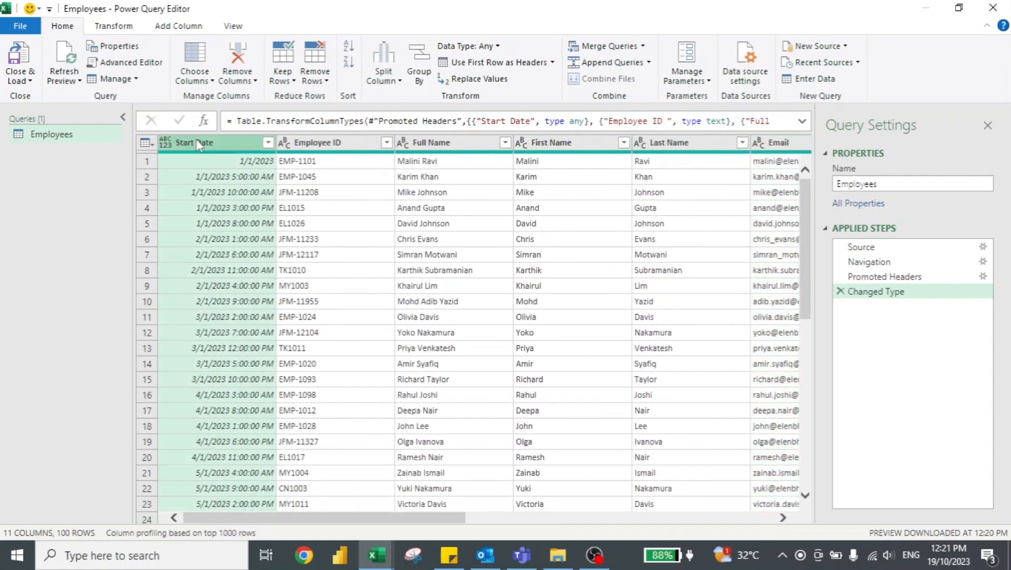
left_click(439, 146, "shift")
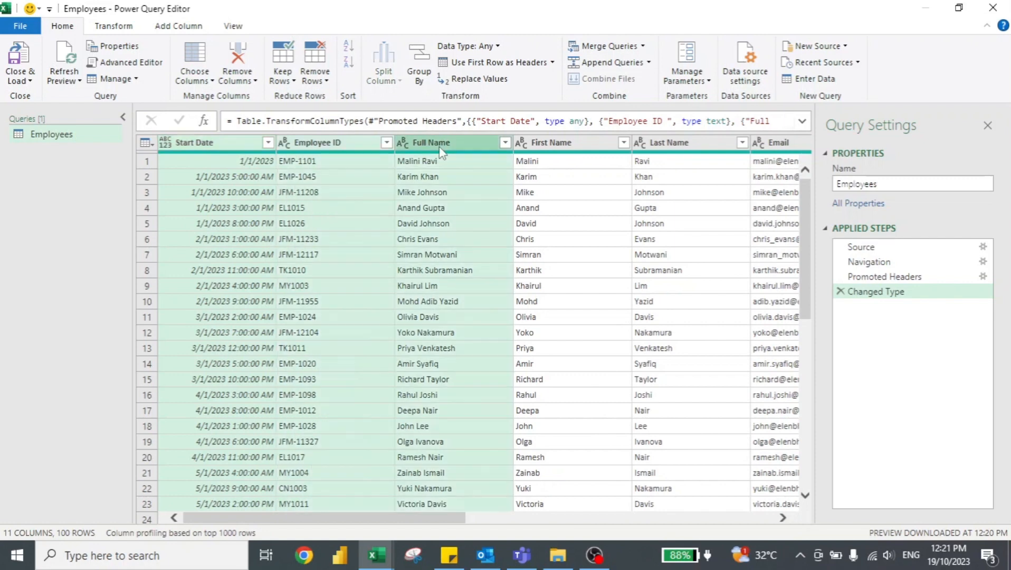
left_click(775, 144, "shift")
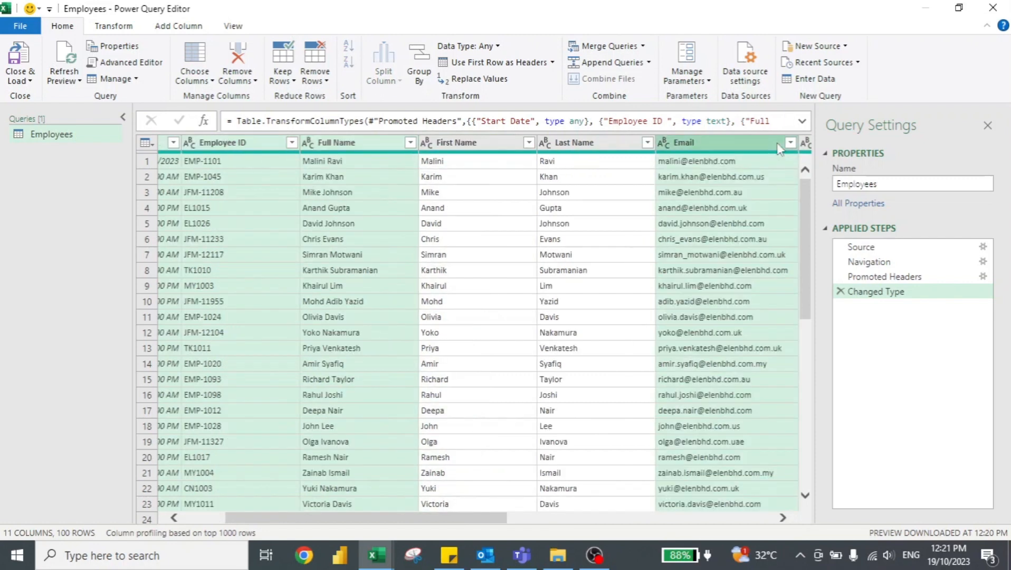
left_click_drag(411, 519, 679, 519)
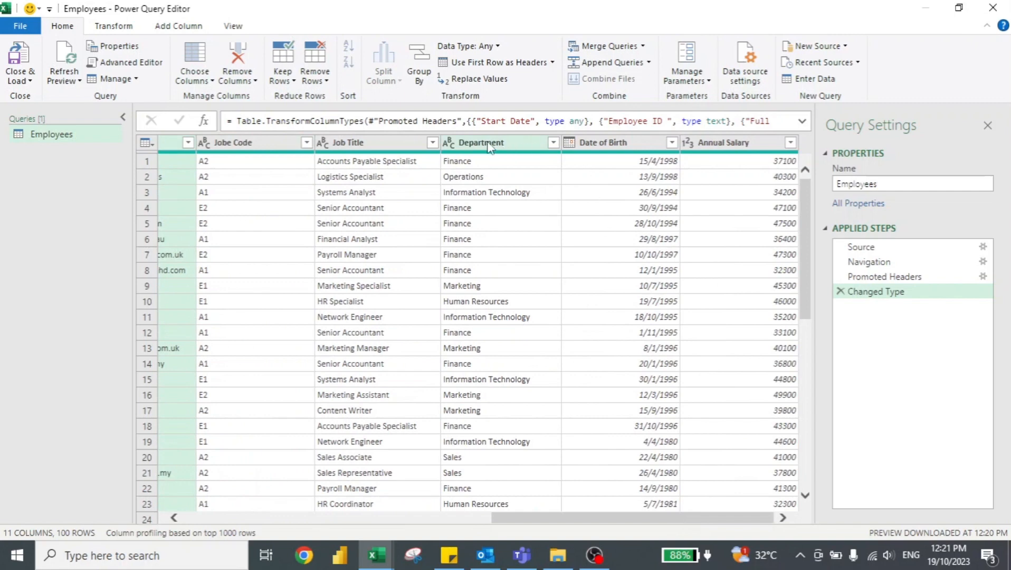
left_click(544, 146, "ctrl")
left_click(606, 144, "ctrl")
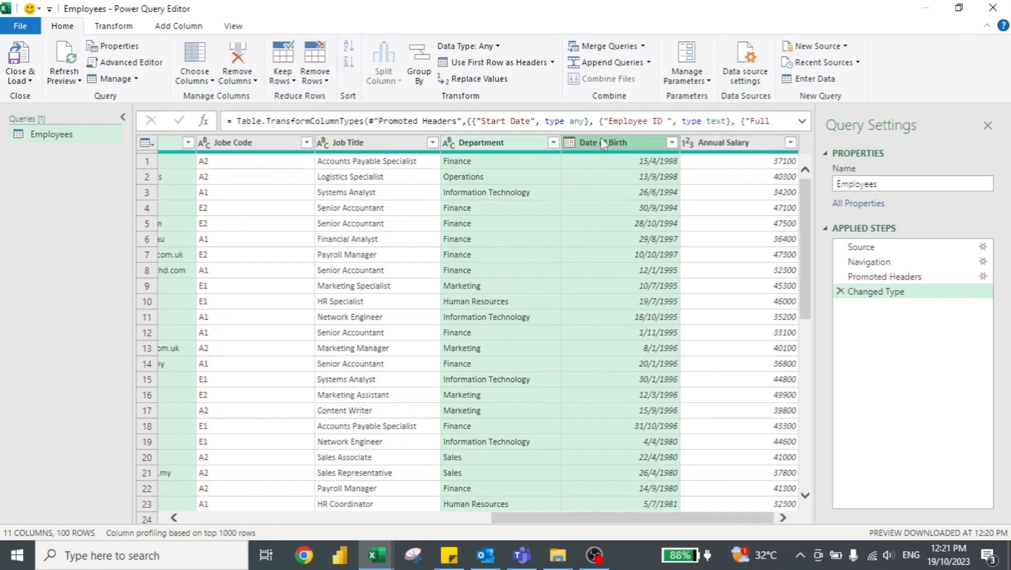
right_click(619, 144)
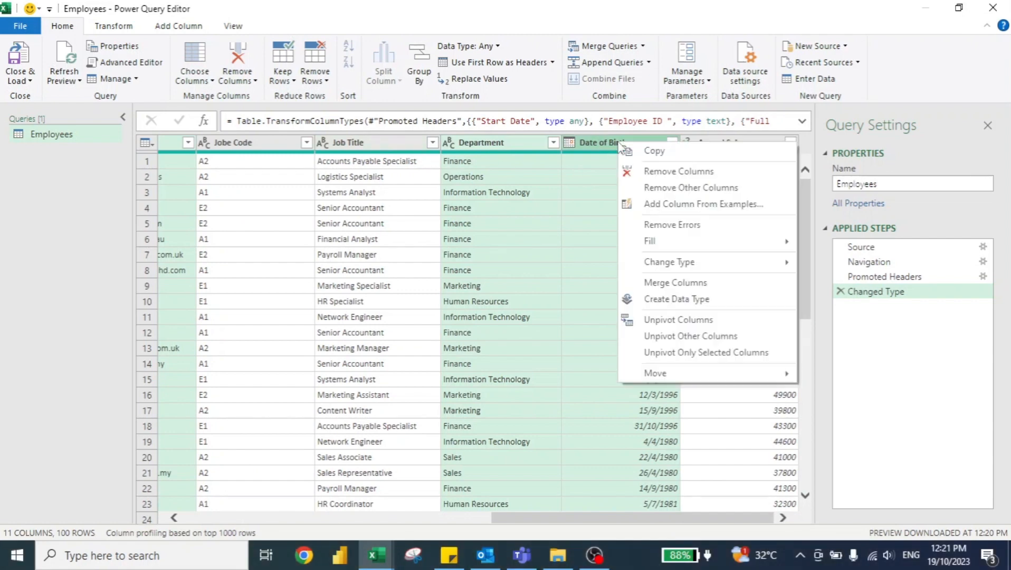
left_click(678, 189)
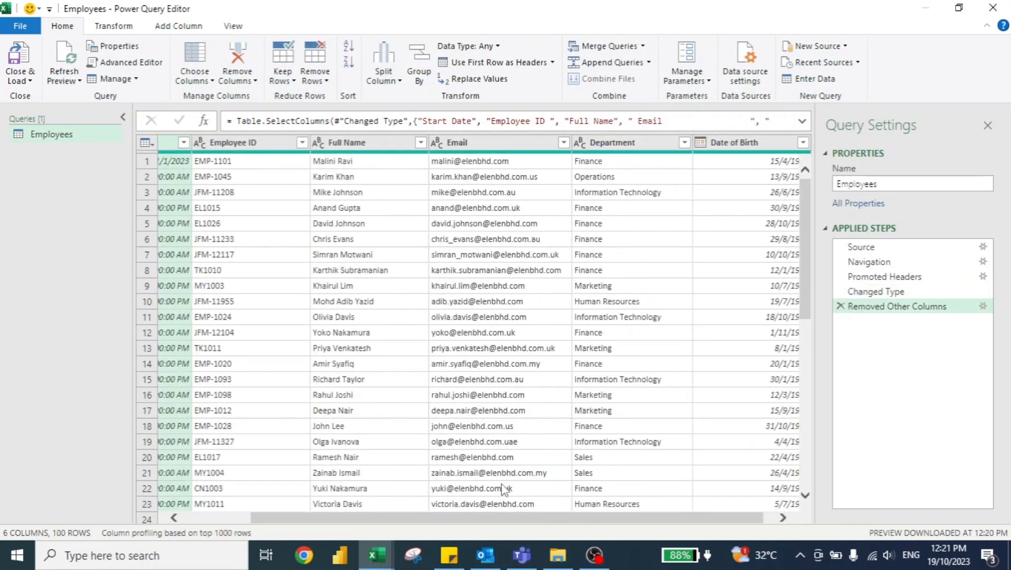
Step: Change the data type of the Start Date column to Date
left_click_drag(479, 519, 343, 521)
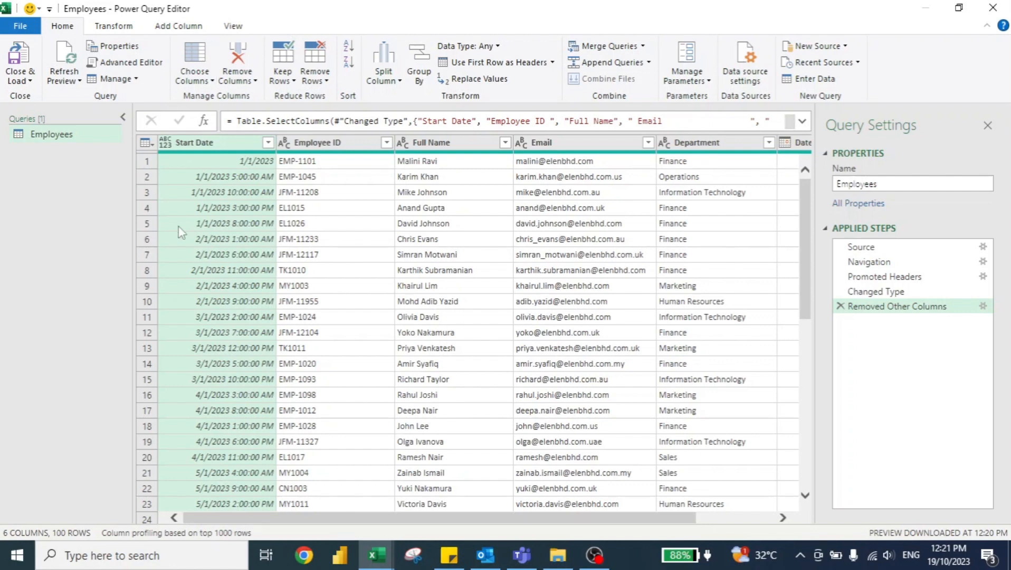
left_click(165, 143)
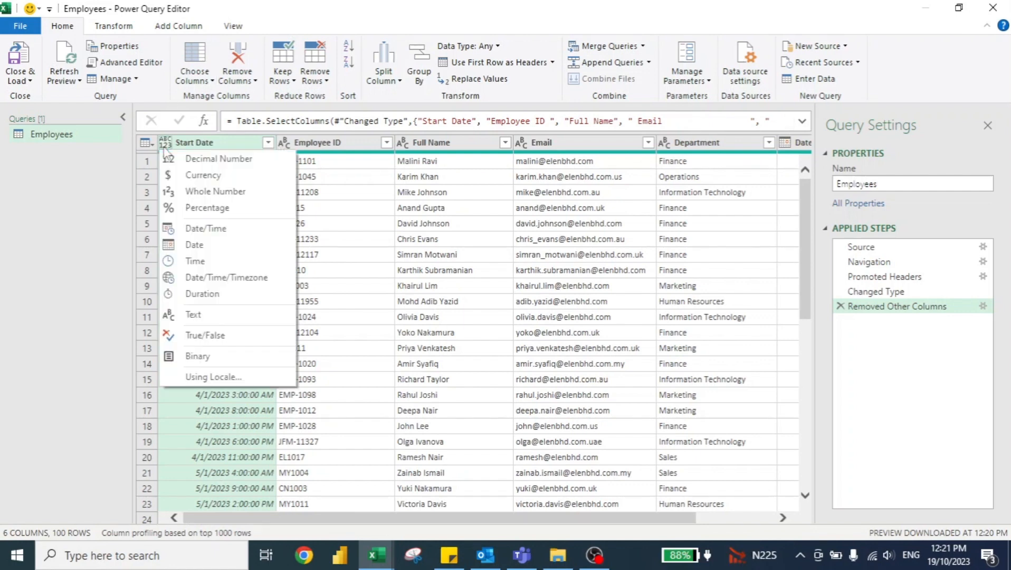
left_click(194, 245)
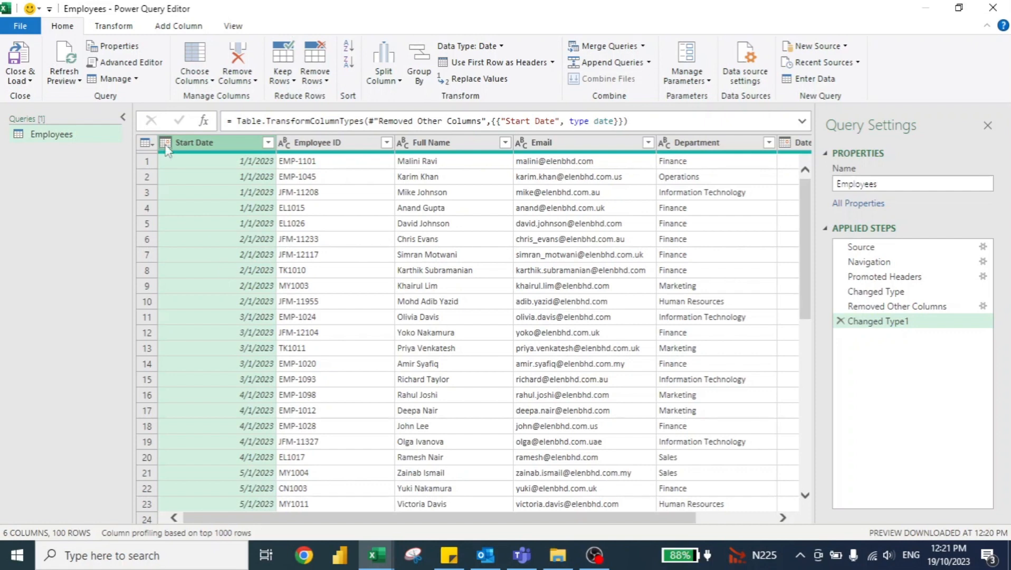
Step: Transform the Start Date column in place so it holds only the name of the month
left_click(117, 26)
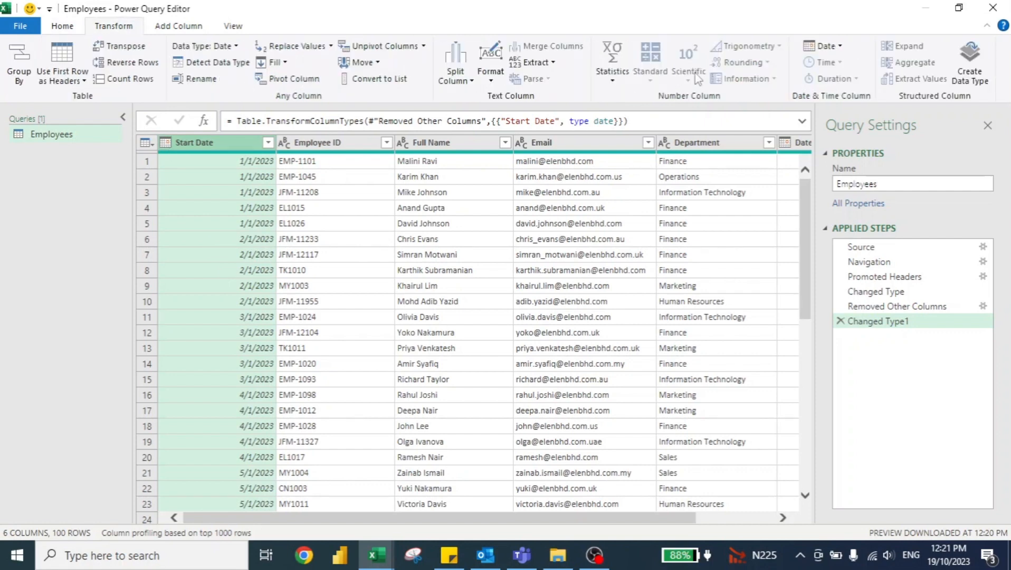
left_click(839, 50)
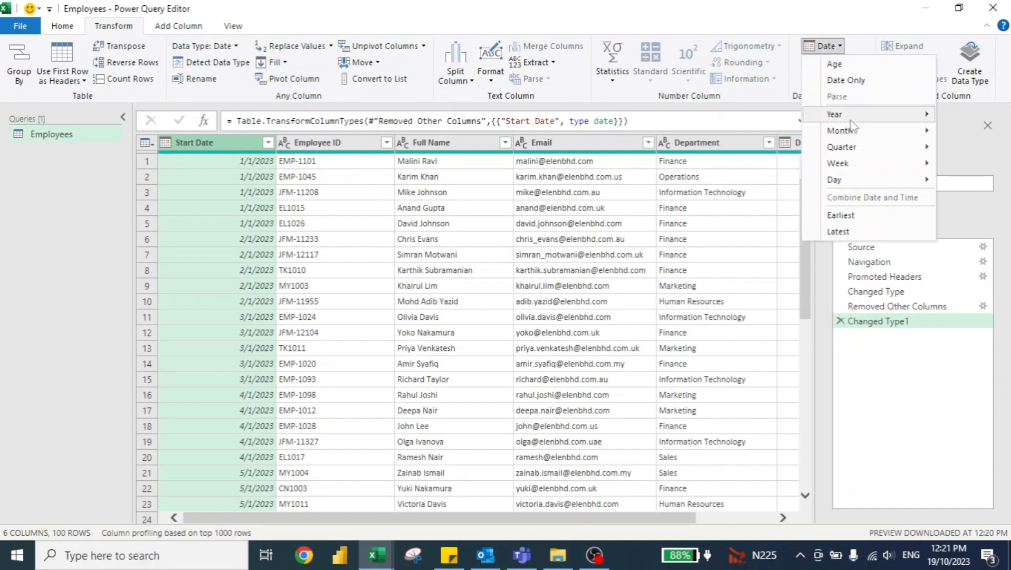
mouse_move(847, 131)
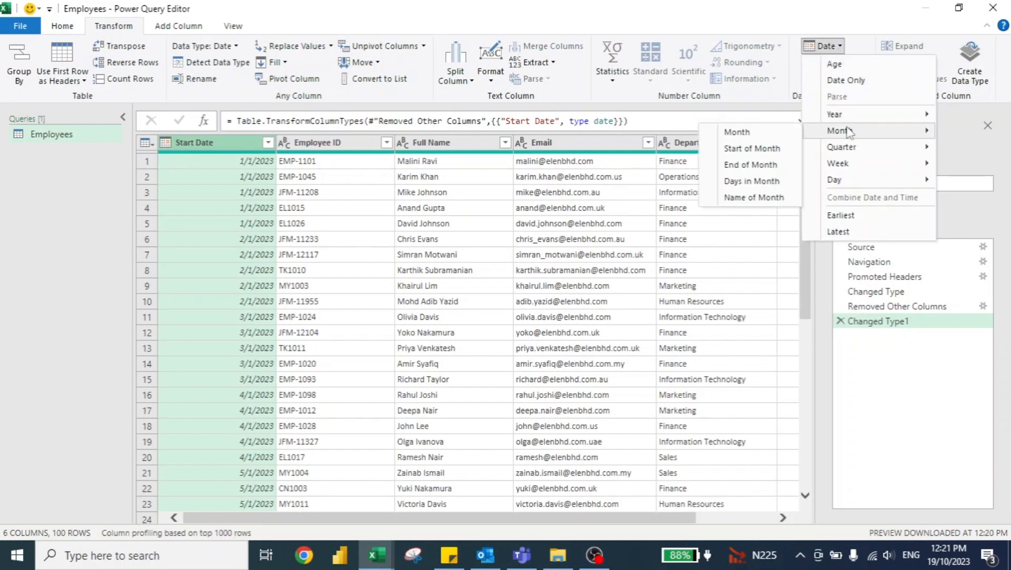
left_click(754, 198)
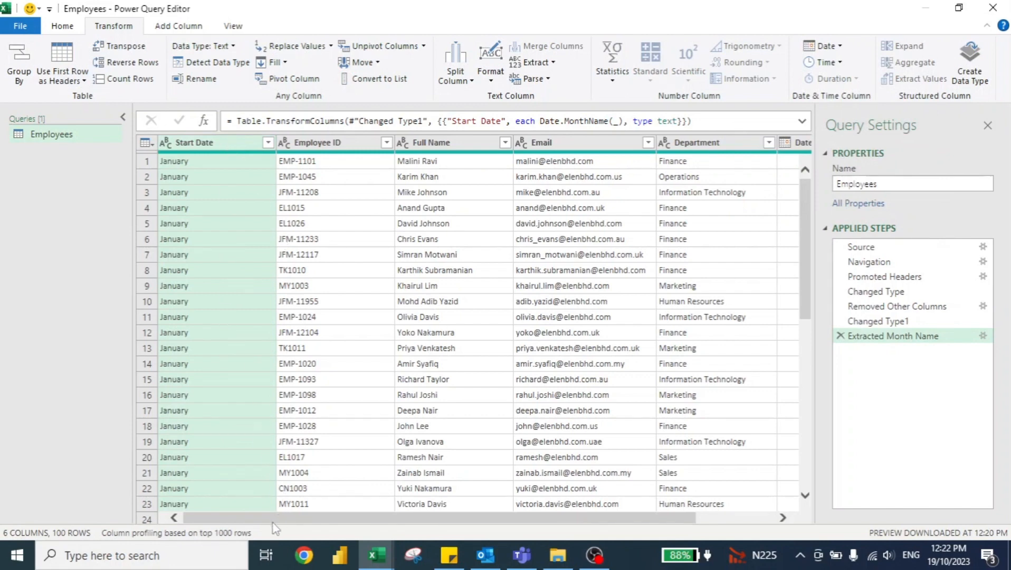
Step: Add an Age column calculated from the Date of Birth column
left_click_drag(273, 522, 428, 530)
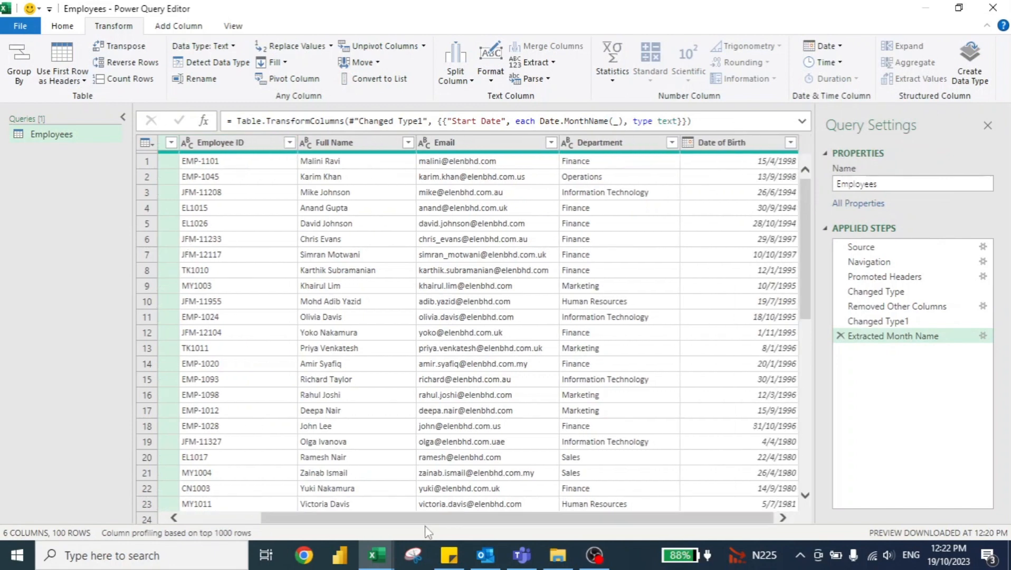
left_click(728, 144)
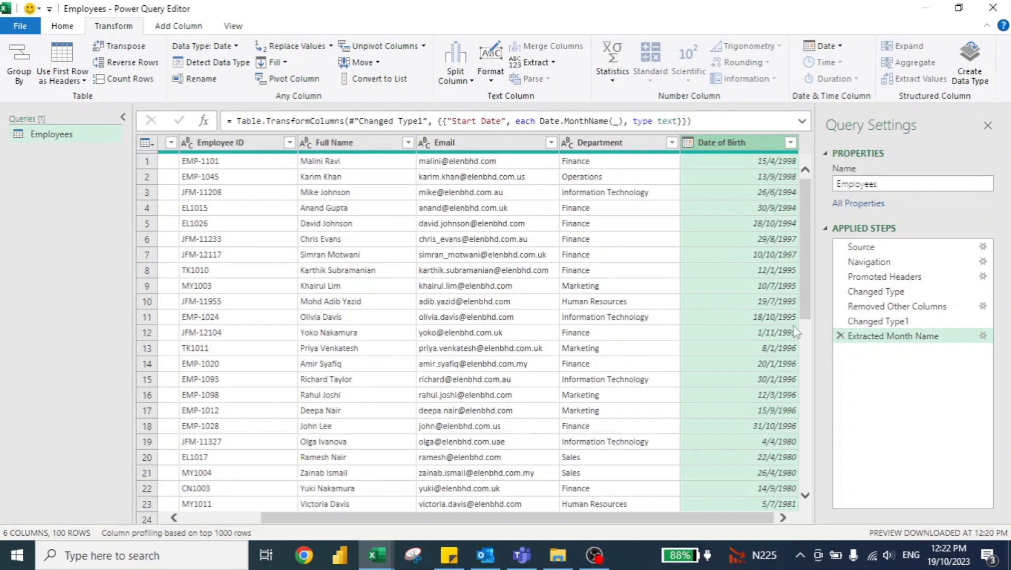
left_click(175, 27)
left_click(587, 73)
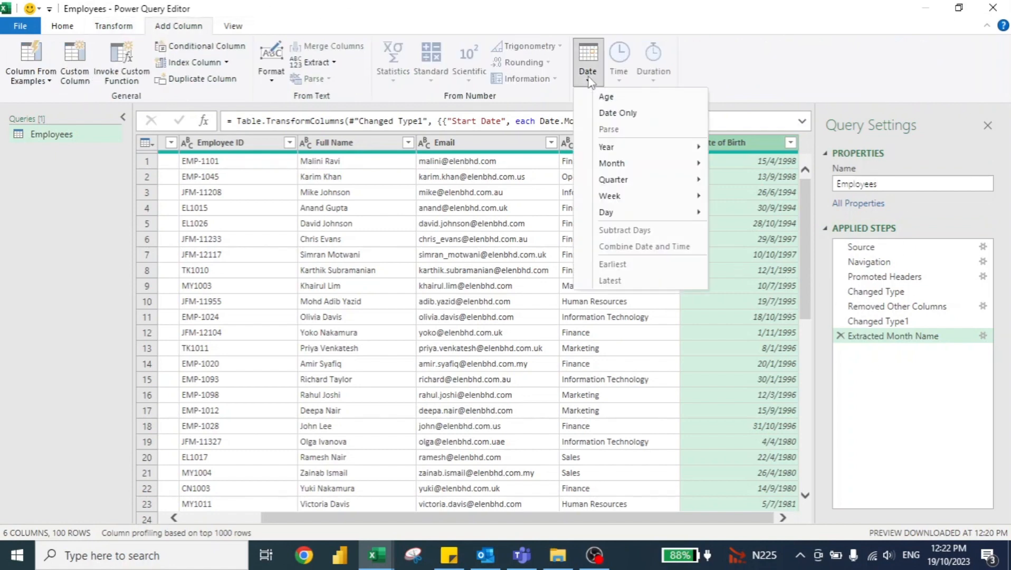
left_click(607, 96)
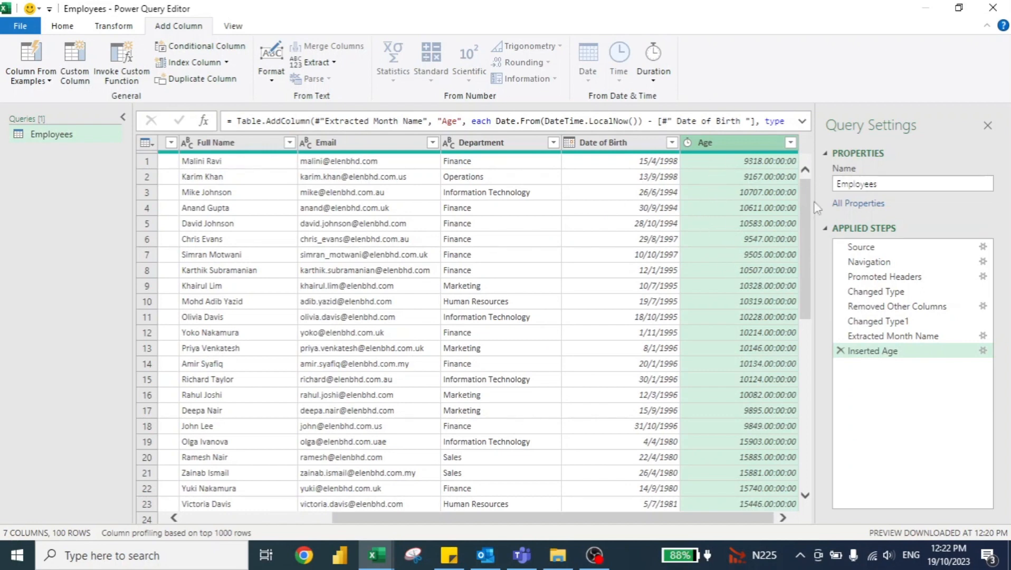
Step: Convert the Age column's durations to total years and round them to 0 decimal places
left_click(118, 28)
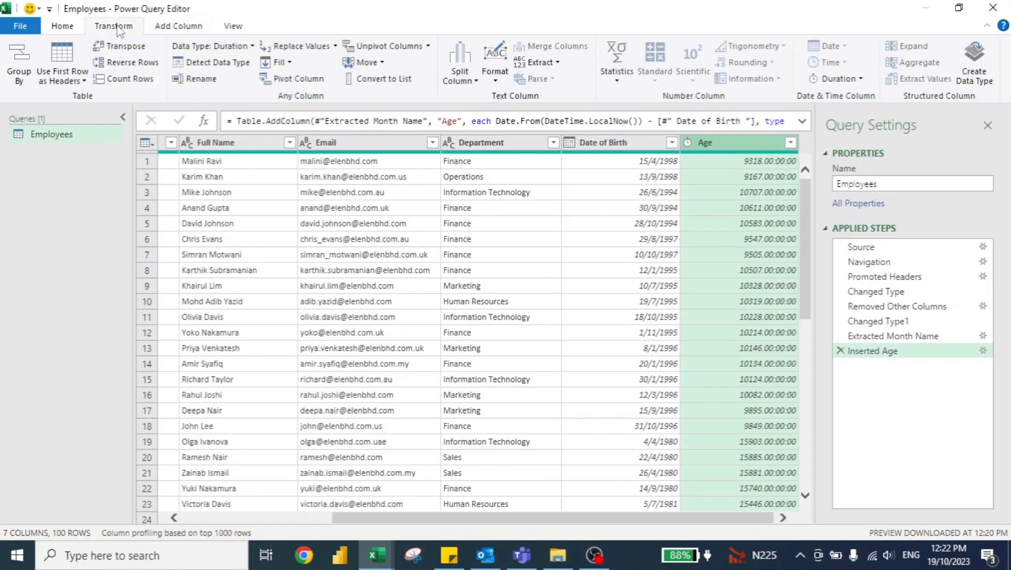
left_click(840, 82)
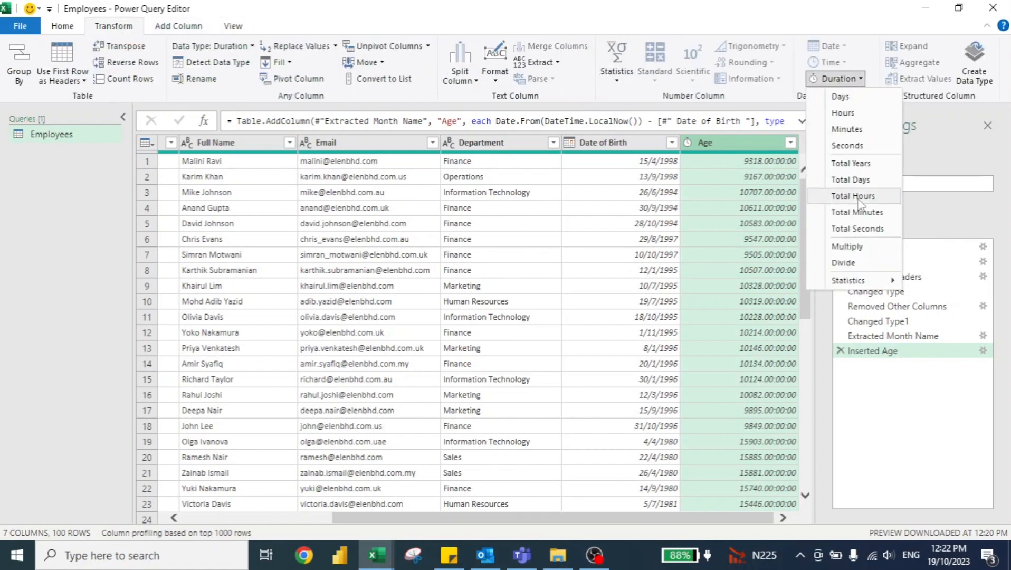
left_click(837, 165)
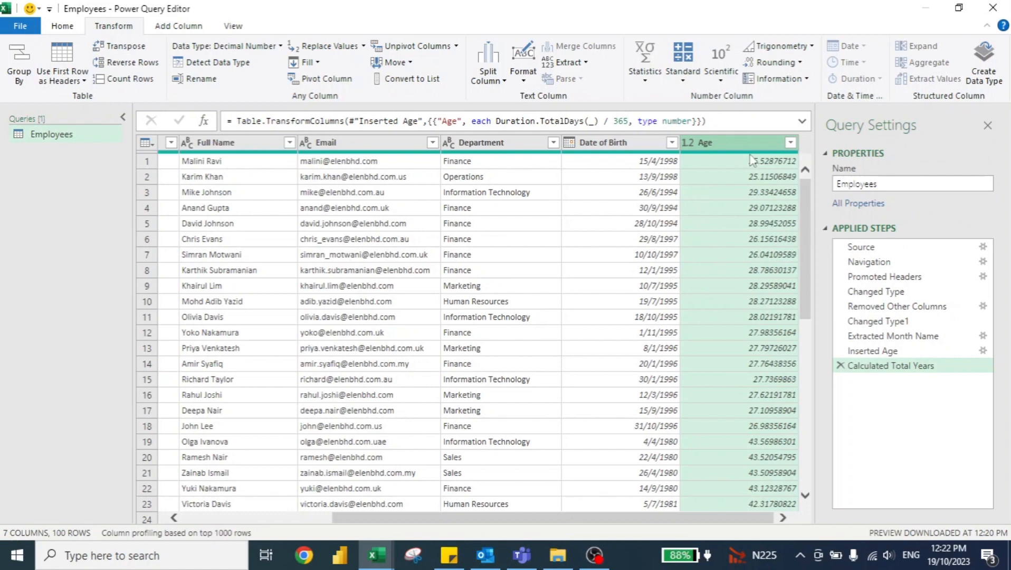
left_click(774, 62)
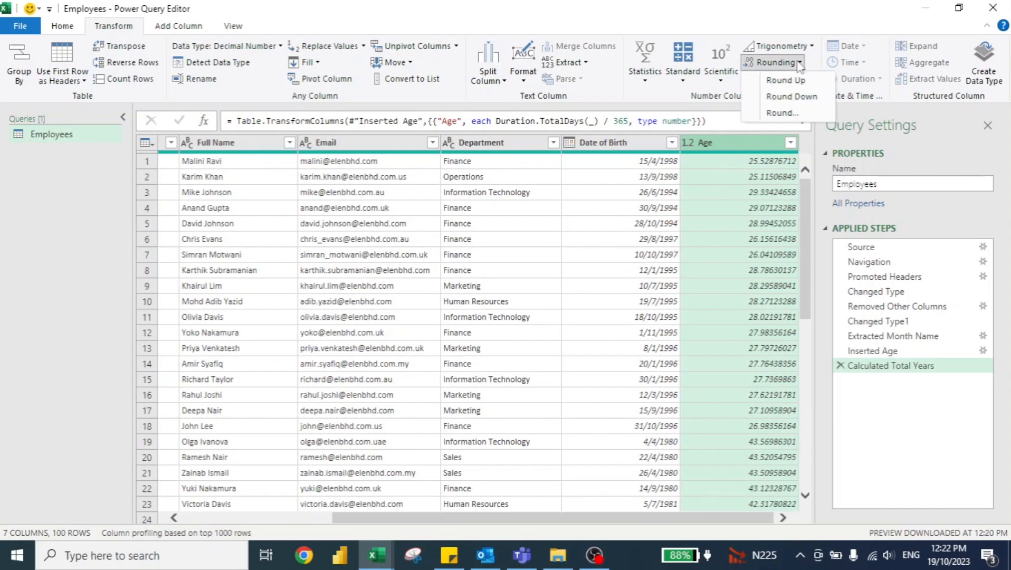
left_click(783, 114)
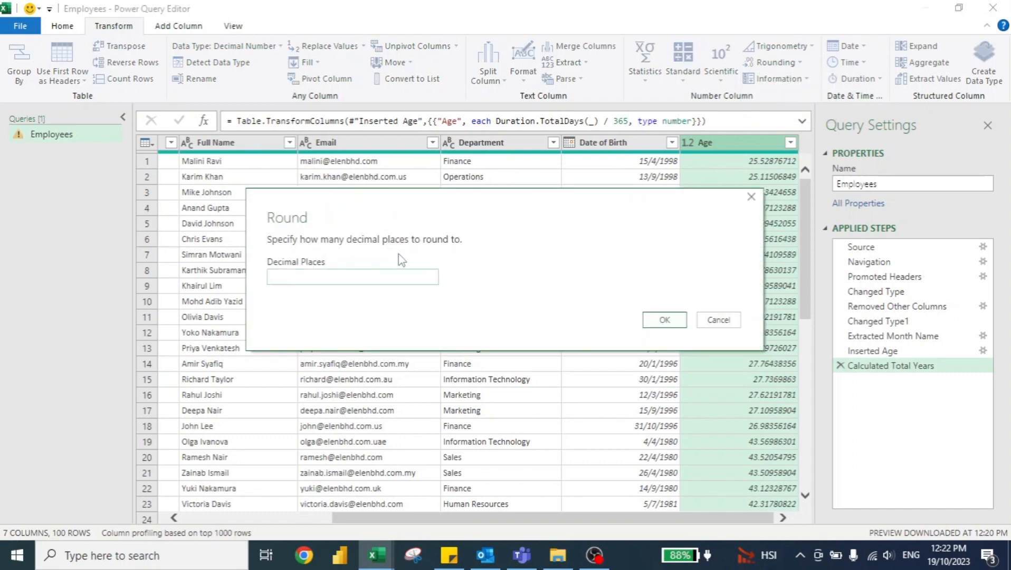
left_click(664, 319)
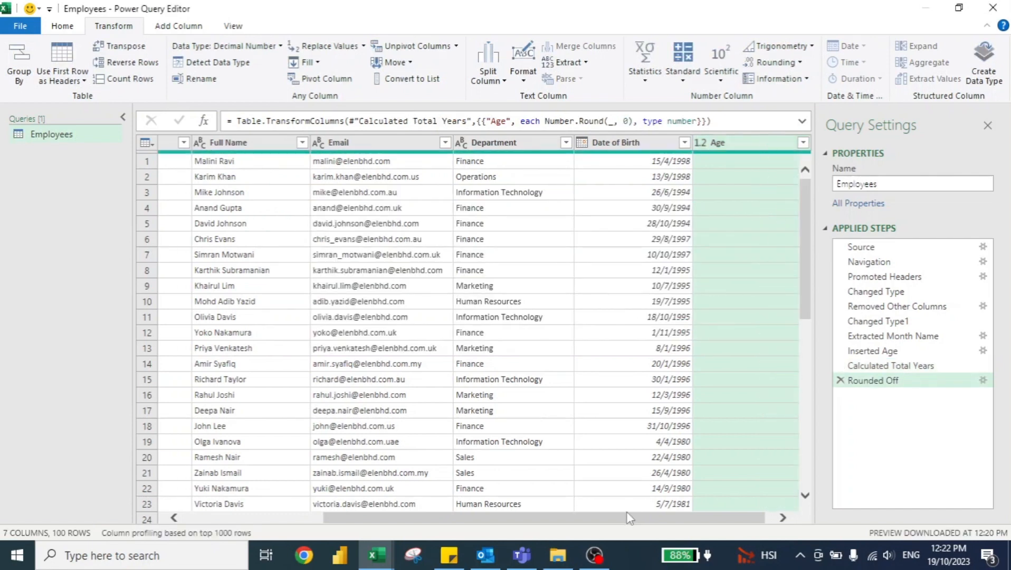
Step: Close the query editor and load the Employees query as a table on a new worksheet
left_click_drag(629, 519, 419, 518)
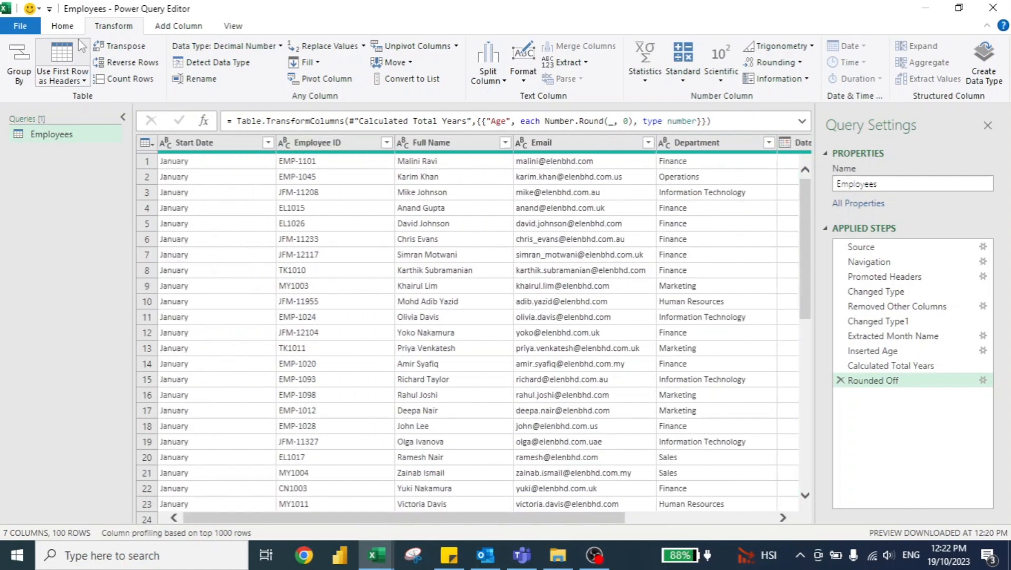
left_click(63, 26)
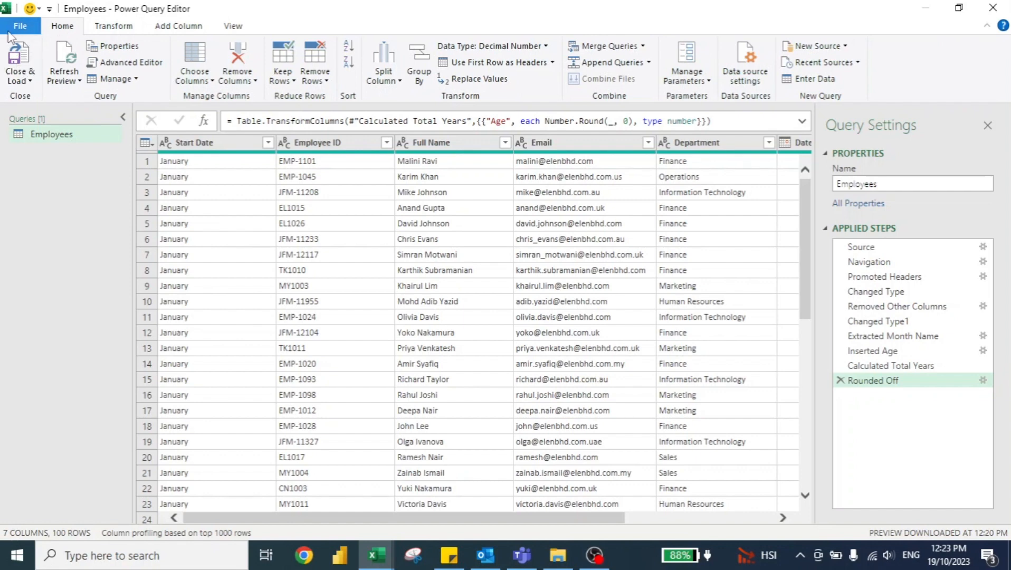
left_click(23, 81)
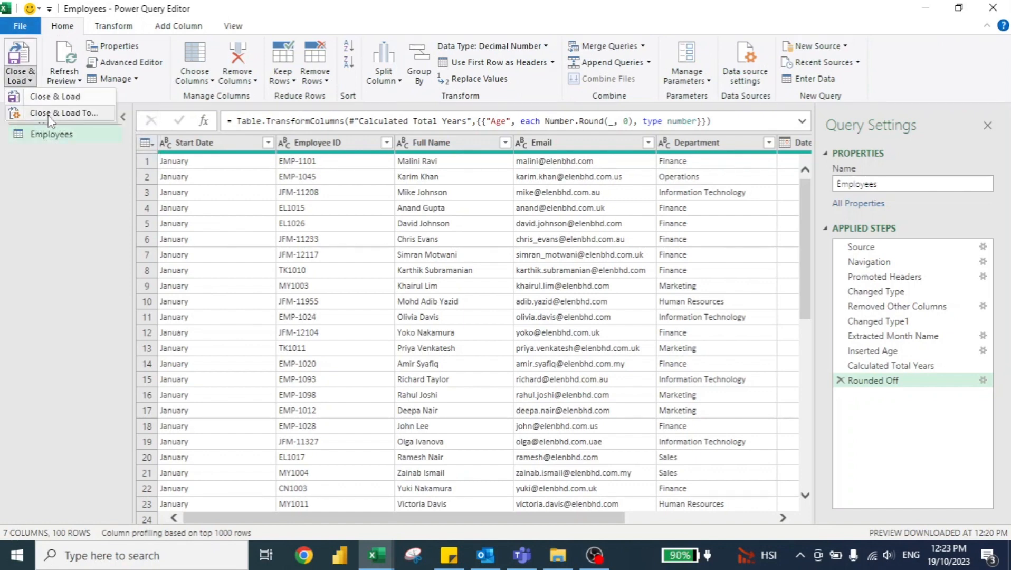
left_click(49, 113)
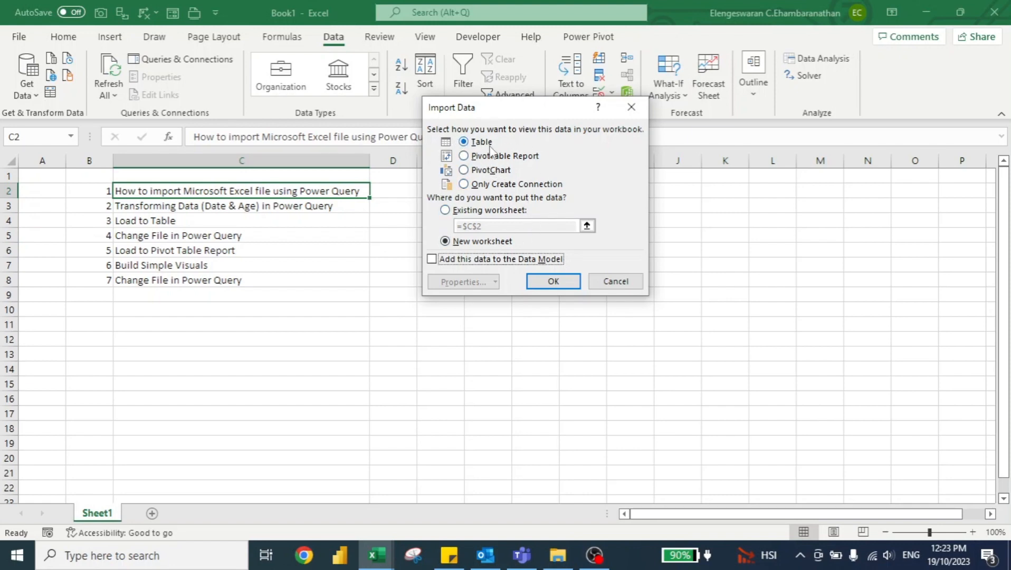
left_click(562, 284)
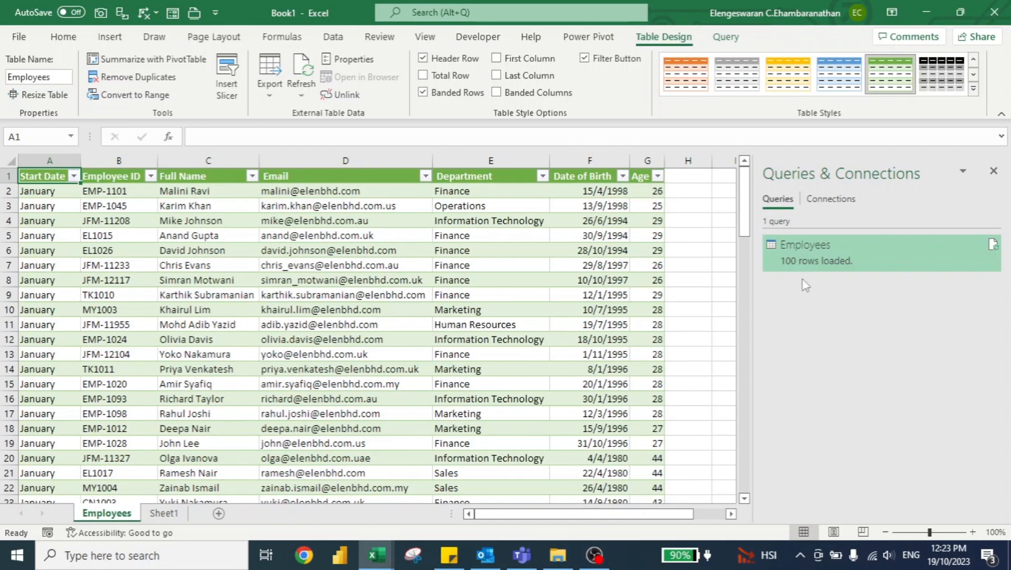
Step: Reopen the Employees query for editing and change its data source to the February 2023 workbook in the New Hires folder
right_click(839, 262)
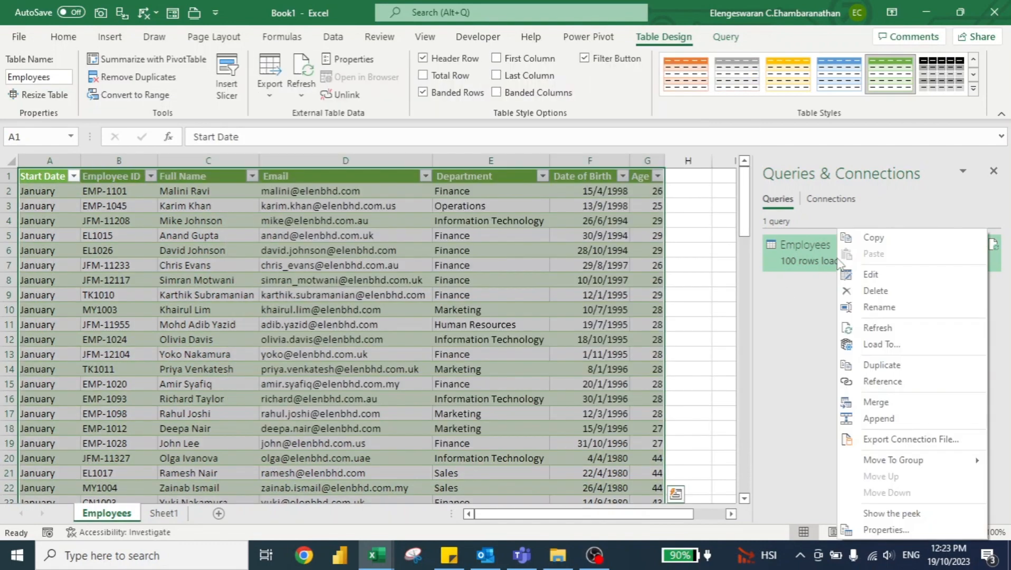
left_click(869, 274)
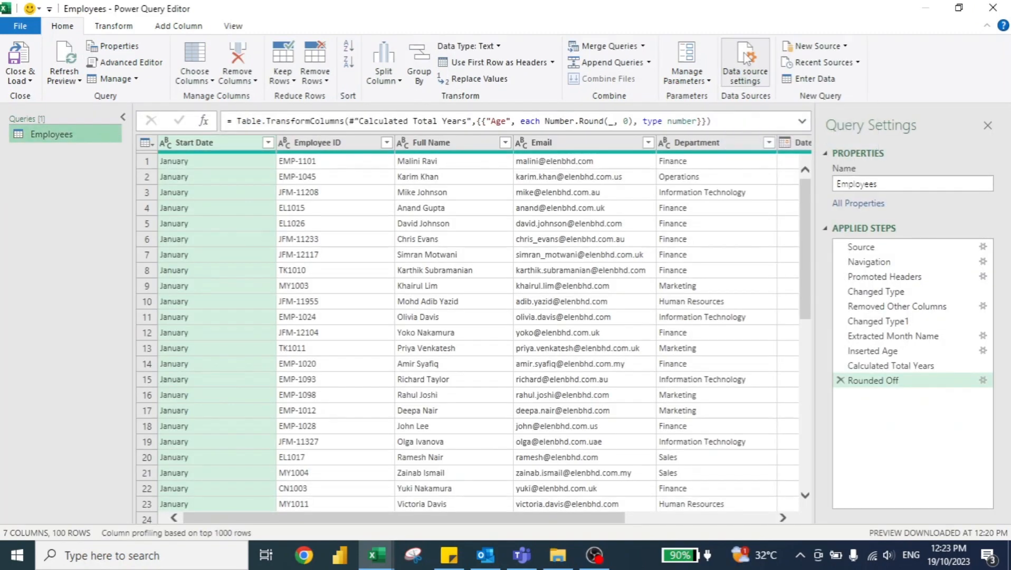
left_click(746, 58)
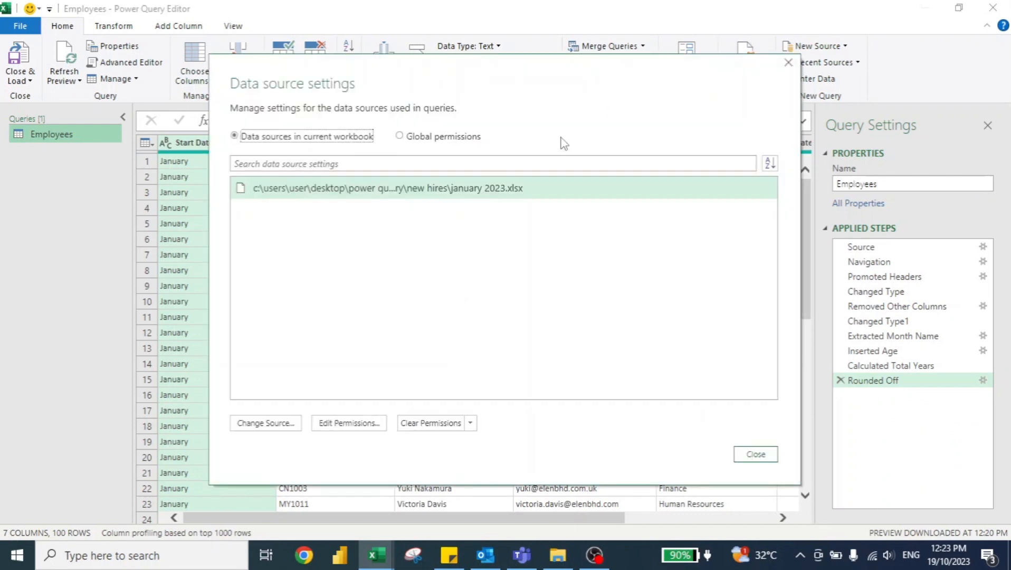
left_click(266, 424)
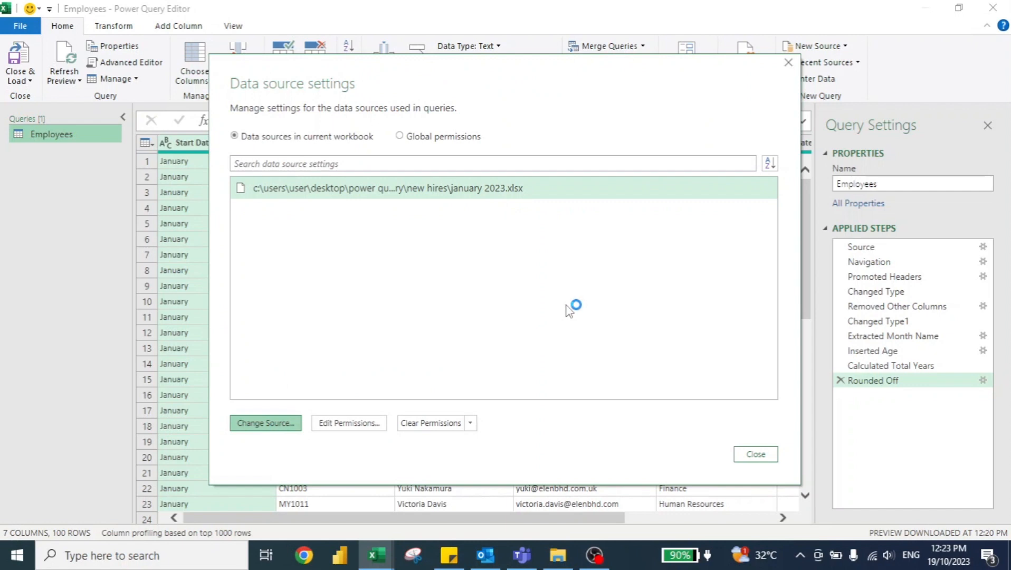
left_click(285, 424)
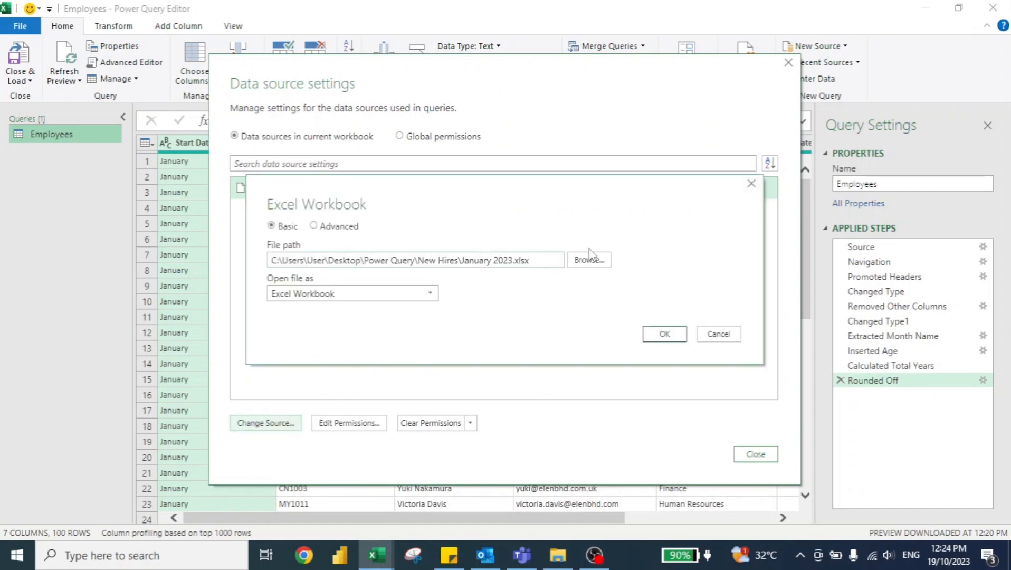
left_click(596, 264)
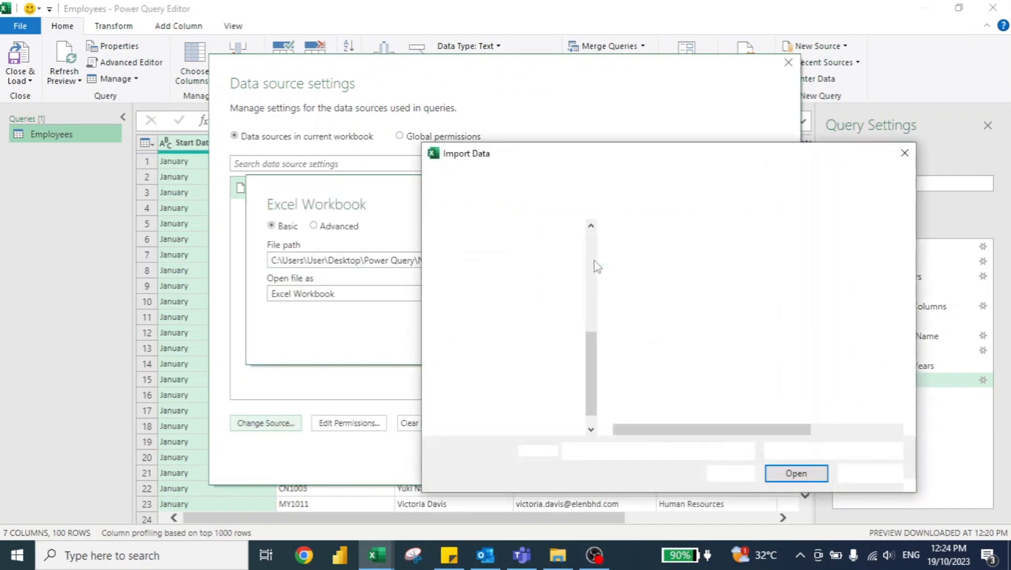
left_click(646, 265)
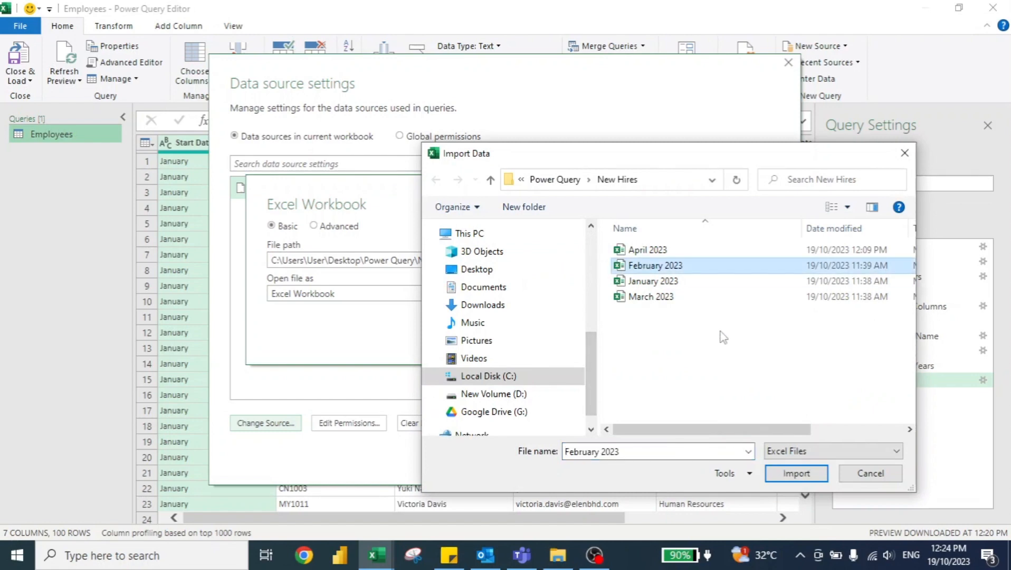
left_click(785, 471)
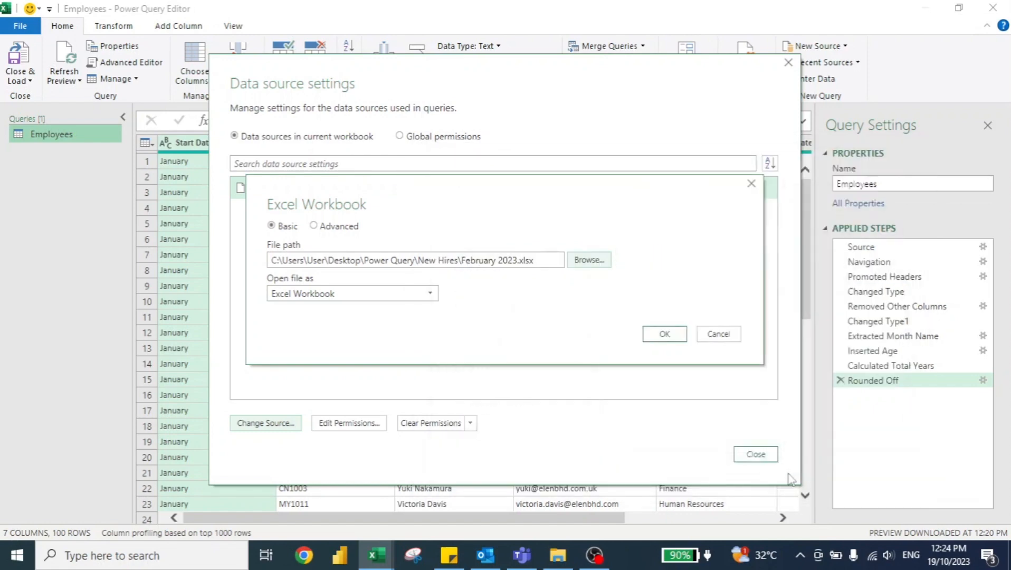
left_click(664, 334)
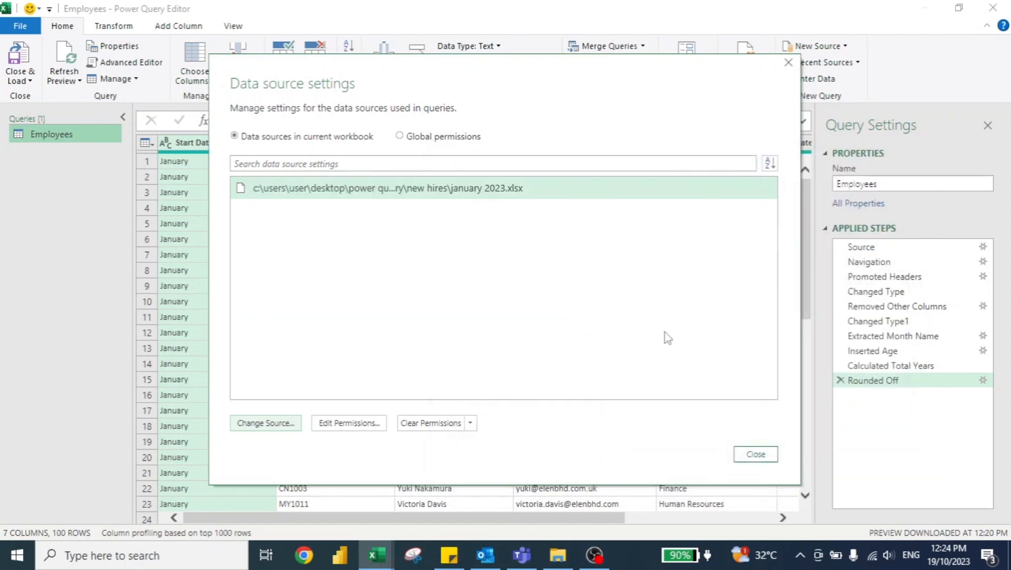
left_click(756, 454)
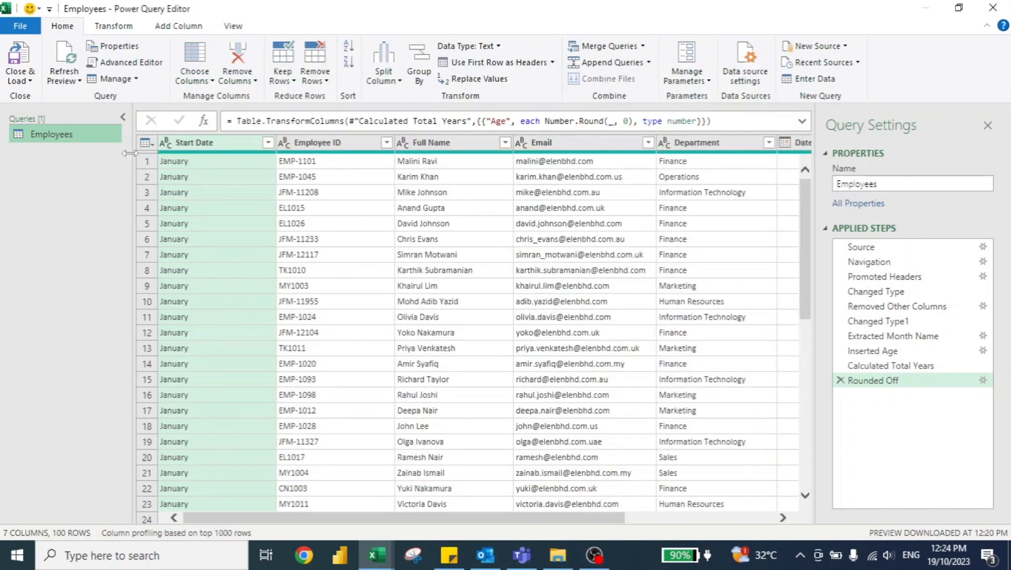
Step: Refresh the query preview and load the February data back into the Employees worksheet table
left_click(62, 47)
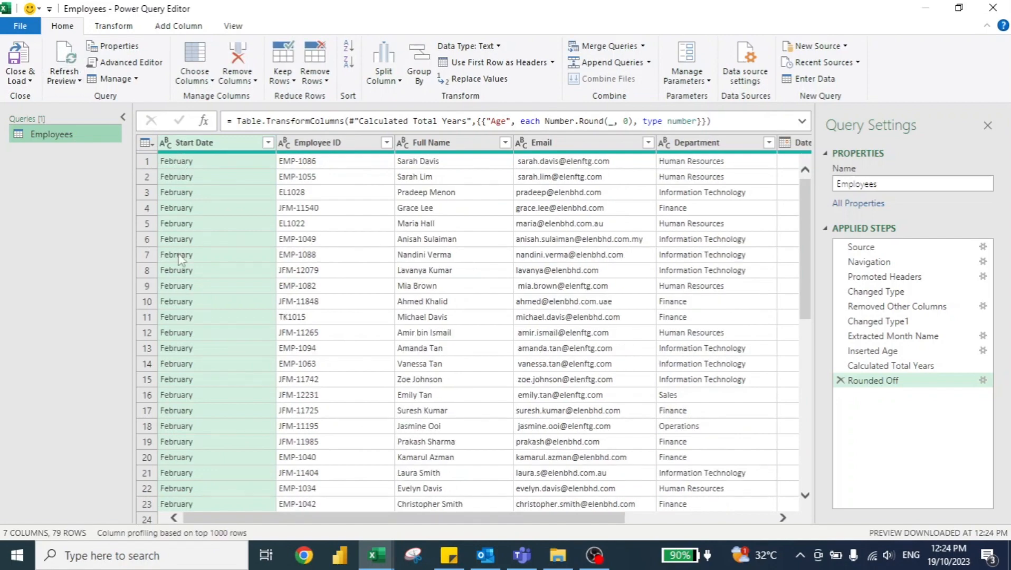
left_click(16, 53)
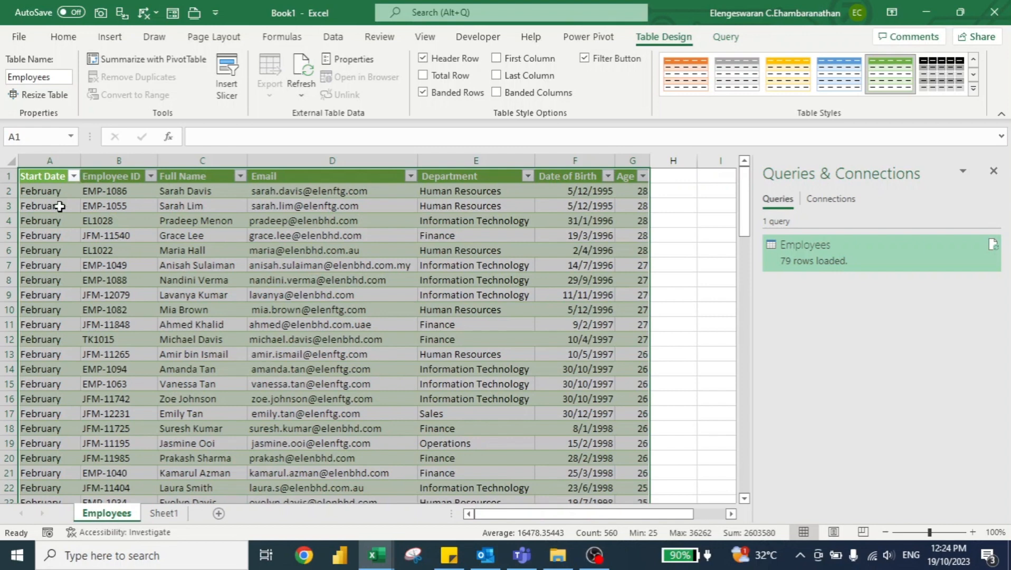
Step: Change the Employees query's load option to a PivotTable Report at cell A1 of the Employees sheet, replacing the existing table
left_click(723, 38)
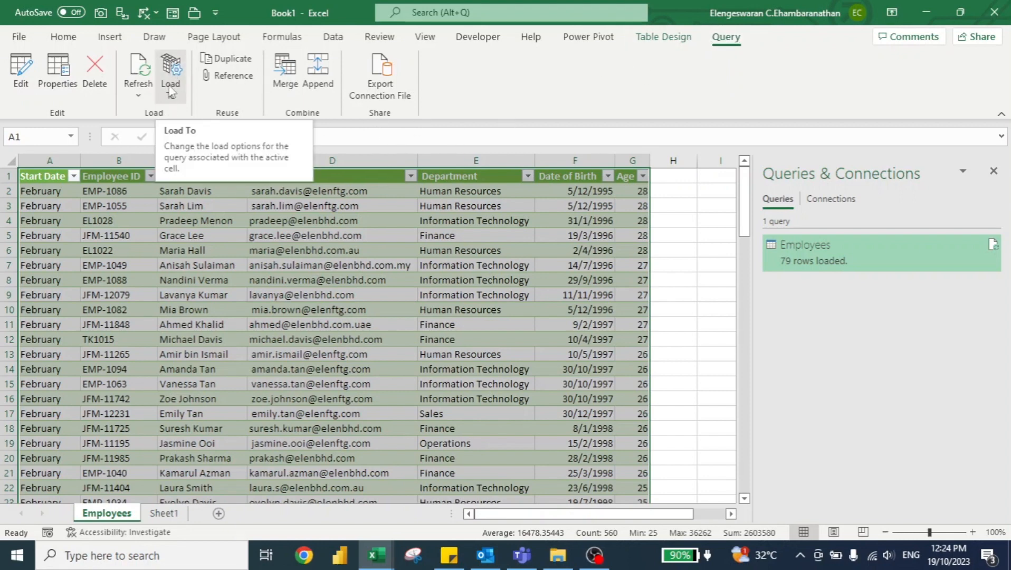
left_click(708, 231)
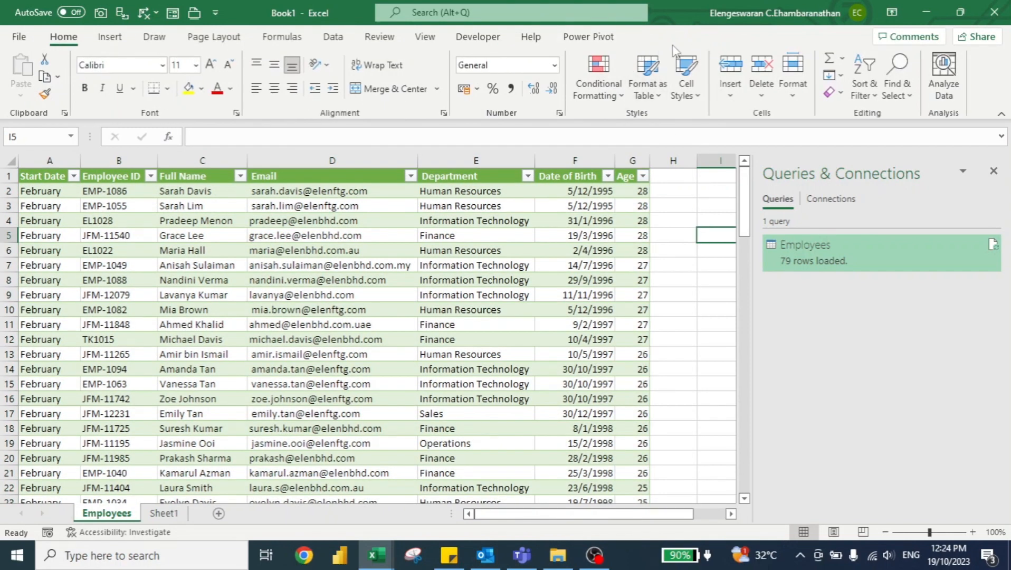
left_click(582, 208)
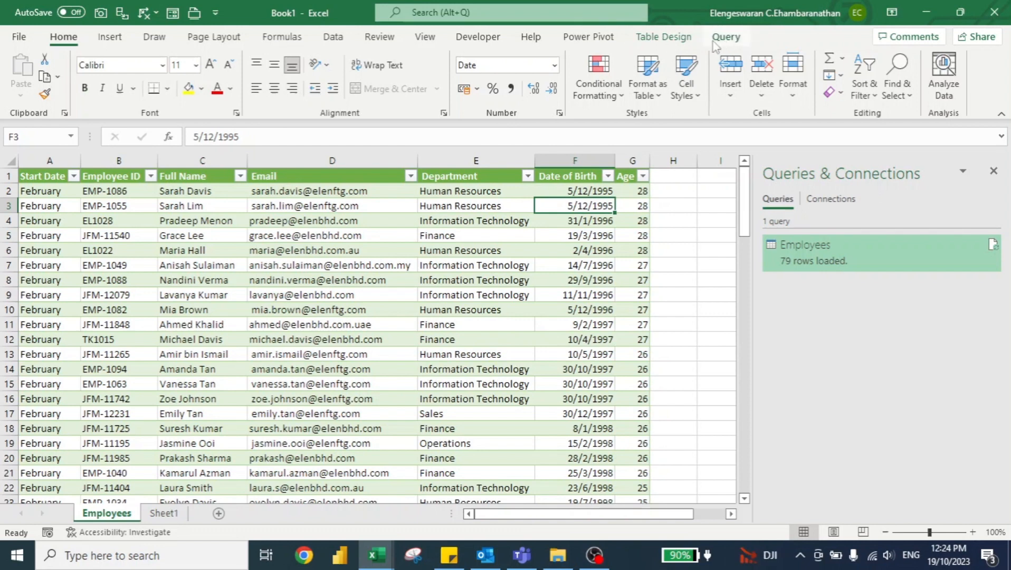
left_click(738, 40)
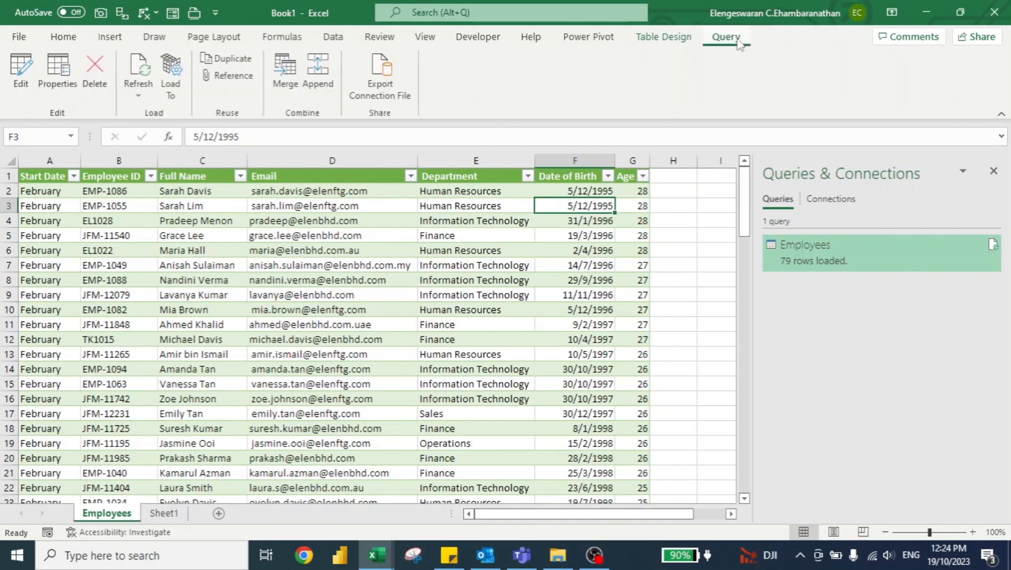
left_click(170, 74)
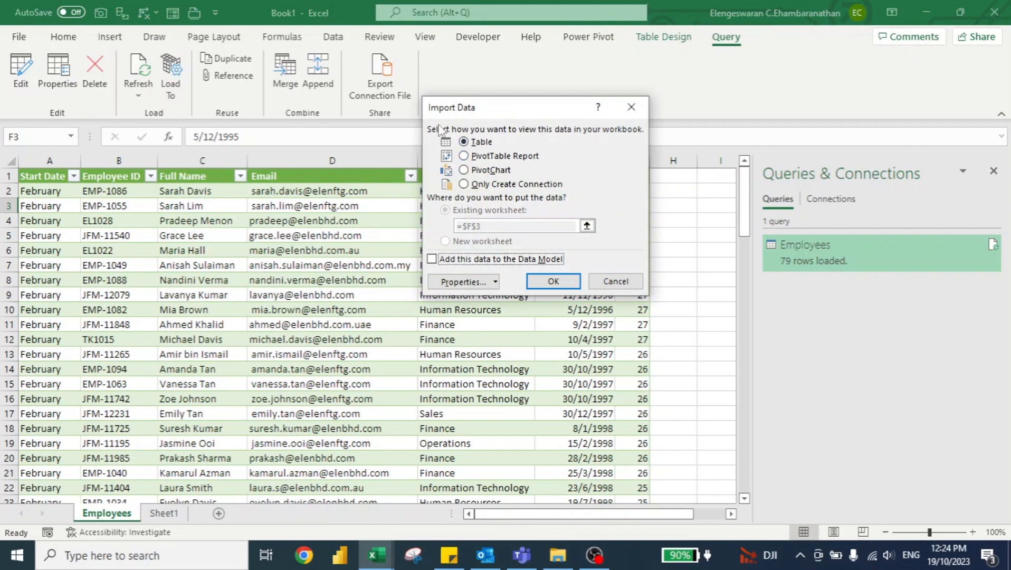
left_click(465, 155)
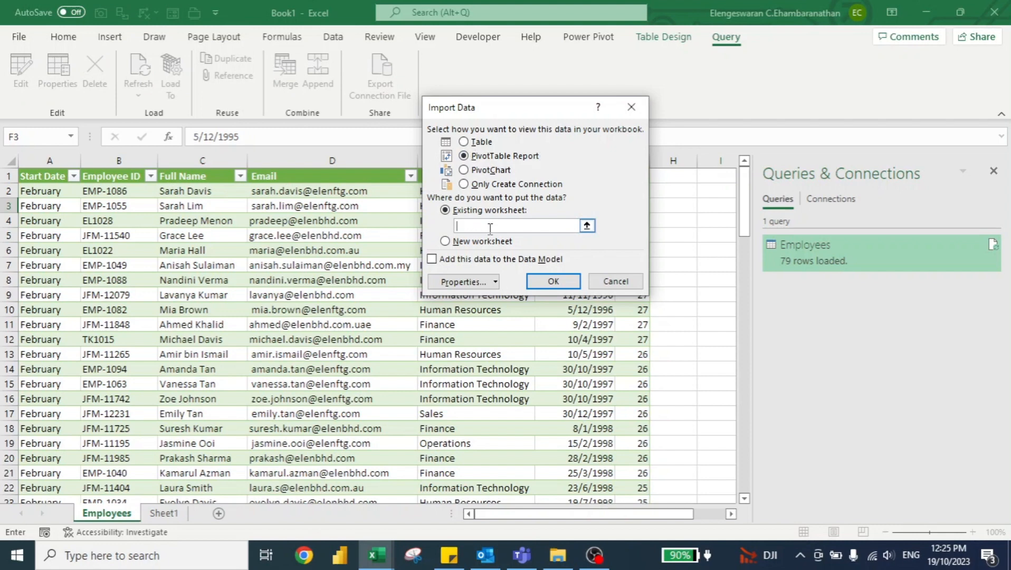
left_click(56, 175)
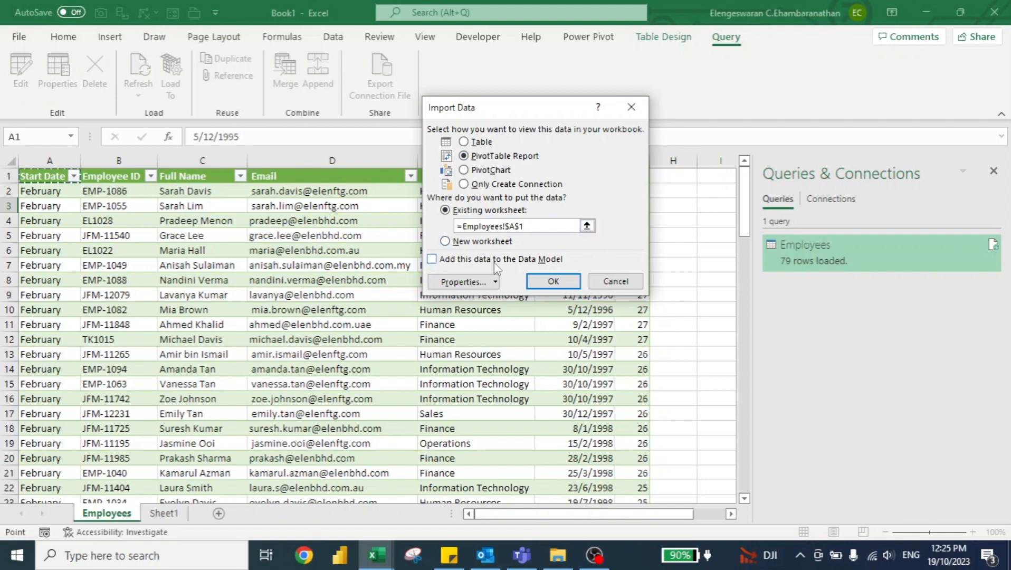
left_click(553, 281)
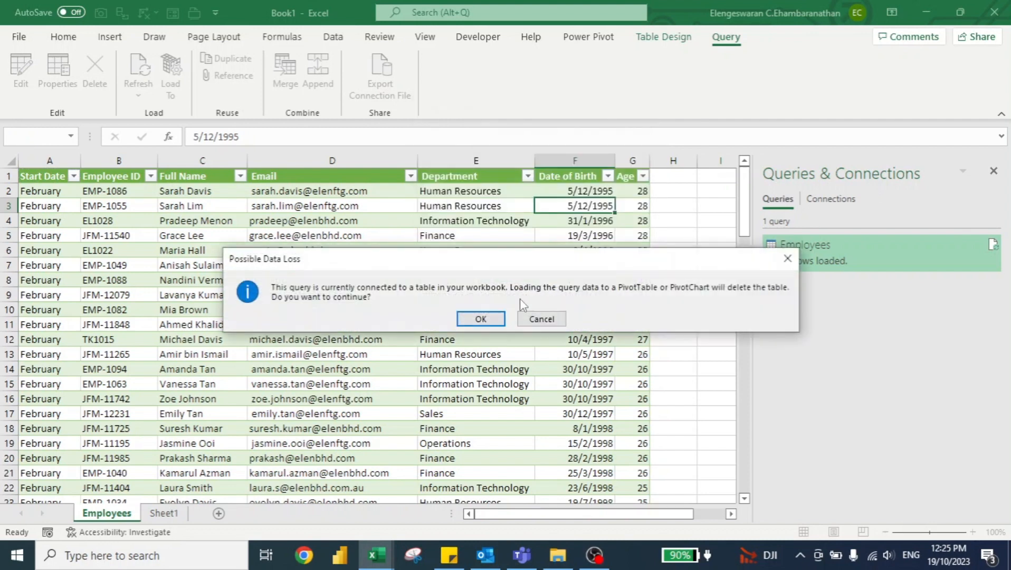
left_click(483, 316)
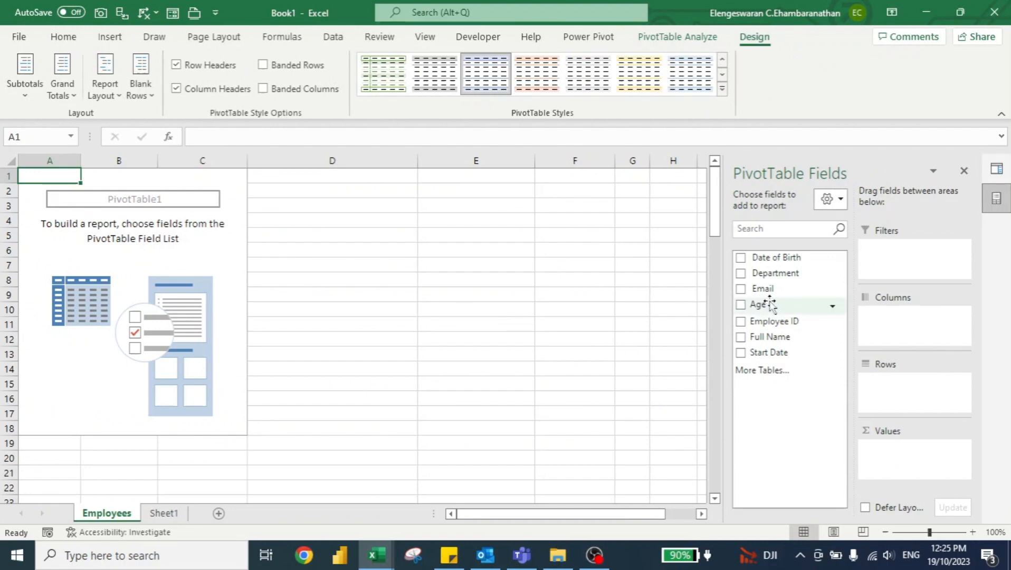
Step: Add Age to the PivotTable's values and summarize it by Average
left_click_drag(771, 304, 891, 449)
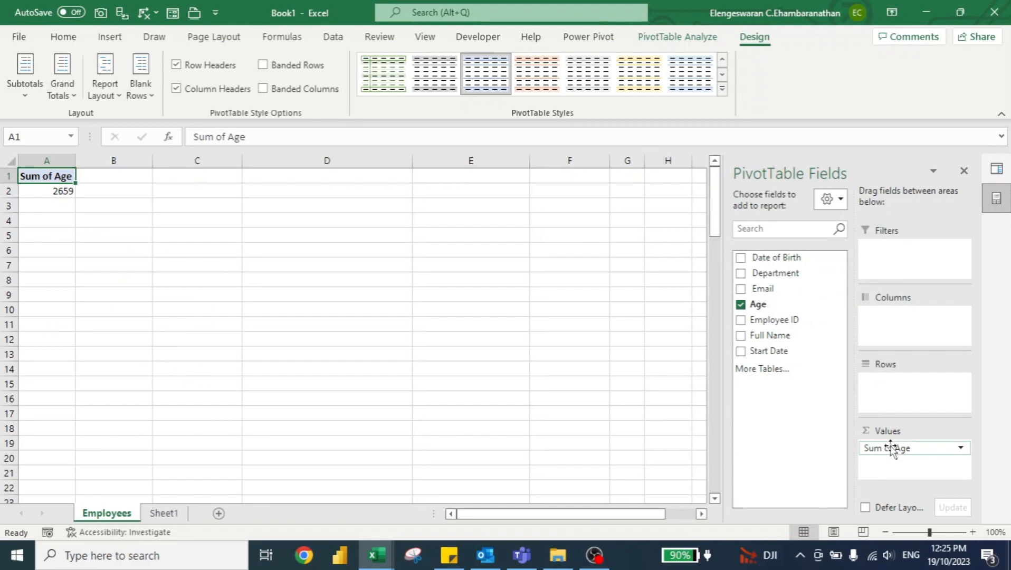
left_click(892, 448)
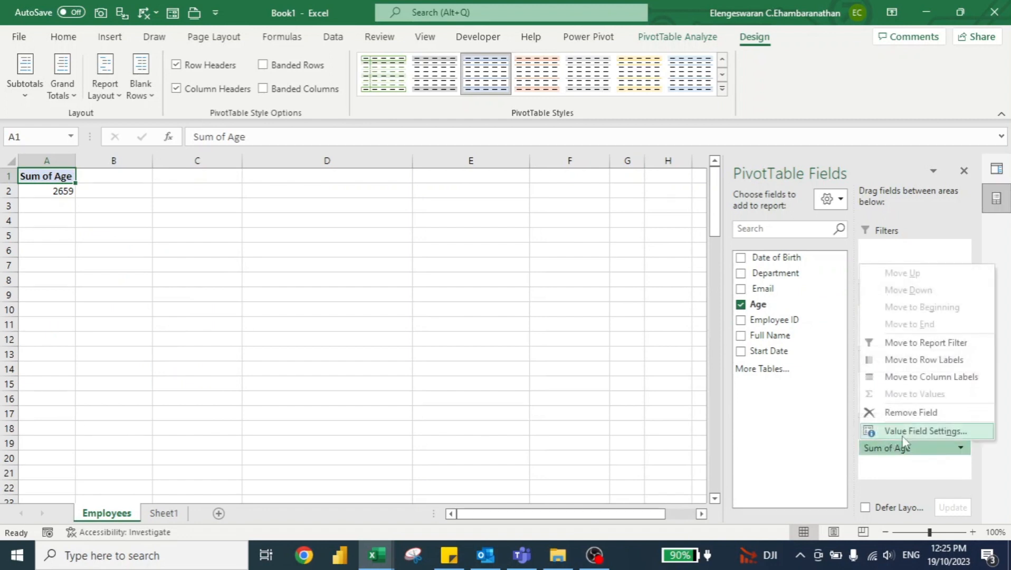
left_click(906, 433)
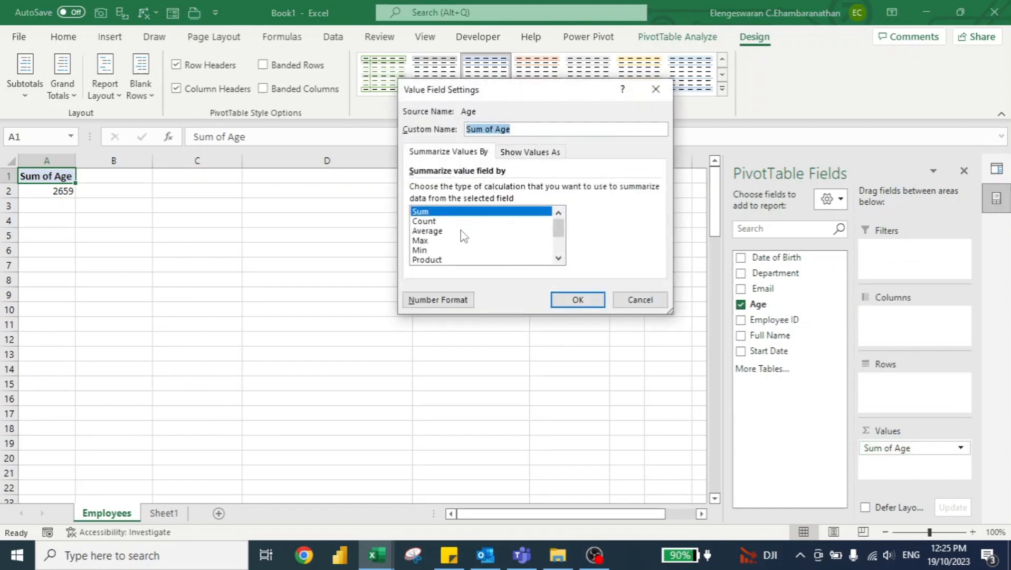
left_click(441, 231)
left_click(578, 300)
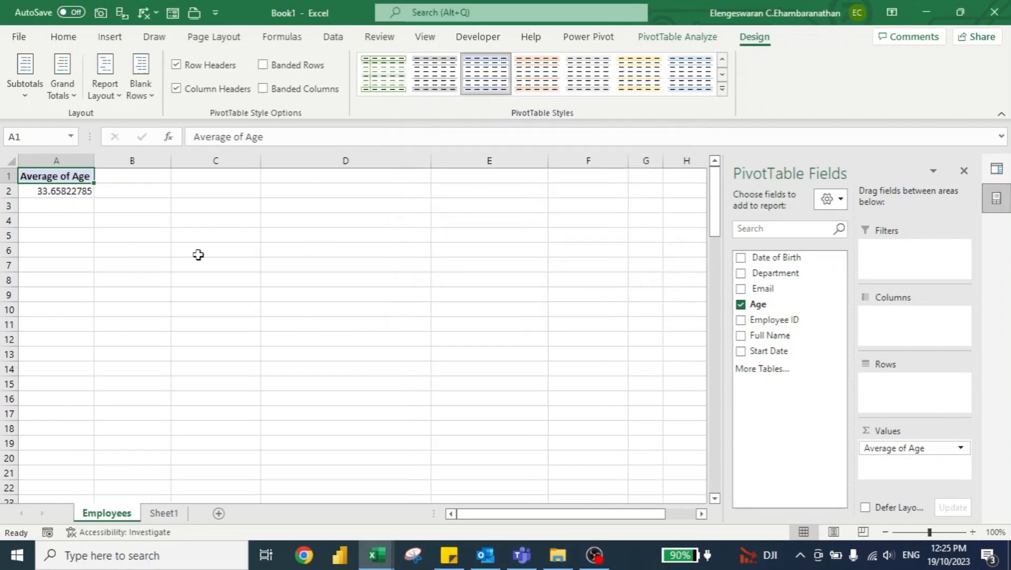
Step: Copy the Average of Age PivotTable and paste the duplicate at cell C1
key("shift+Down")
key("ctrl+c")
key("Right")
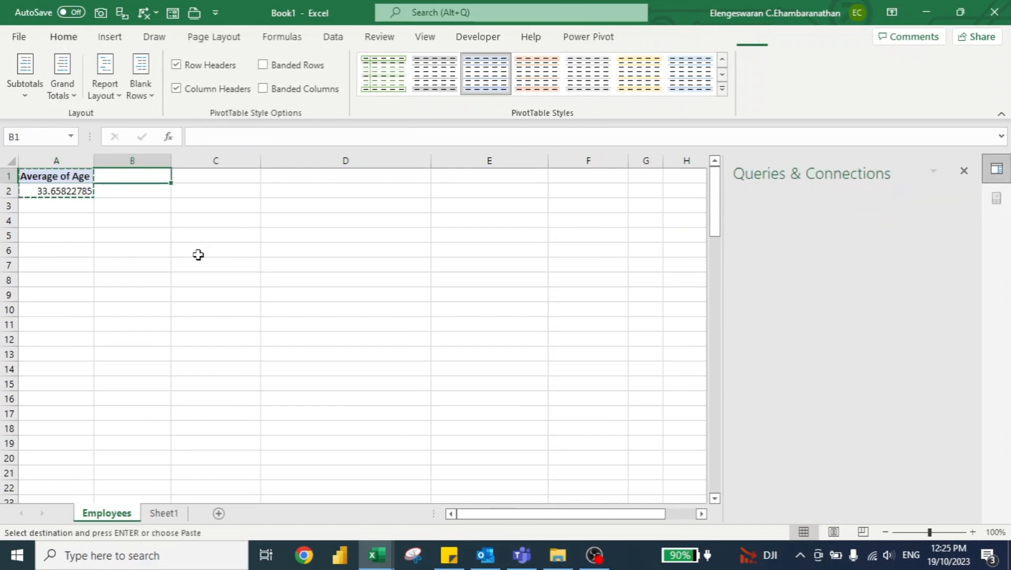
key("Right")
key("ctrl+v")
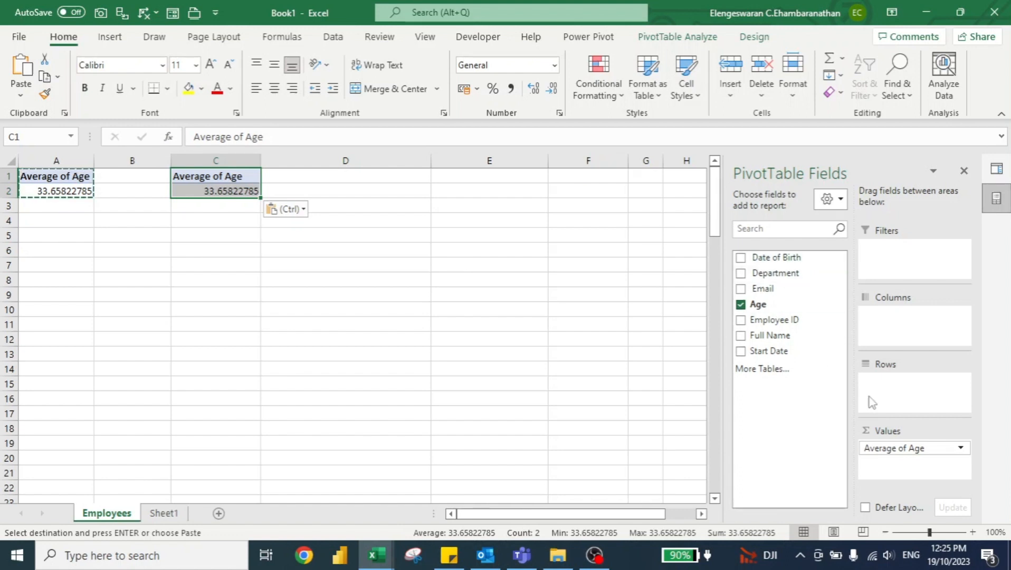
Step: Replace Age in the duplicate PivotTable with a count of Full Name, broken down by Department in rows
left_click(741, 304)
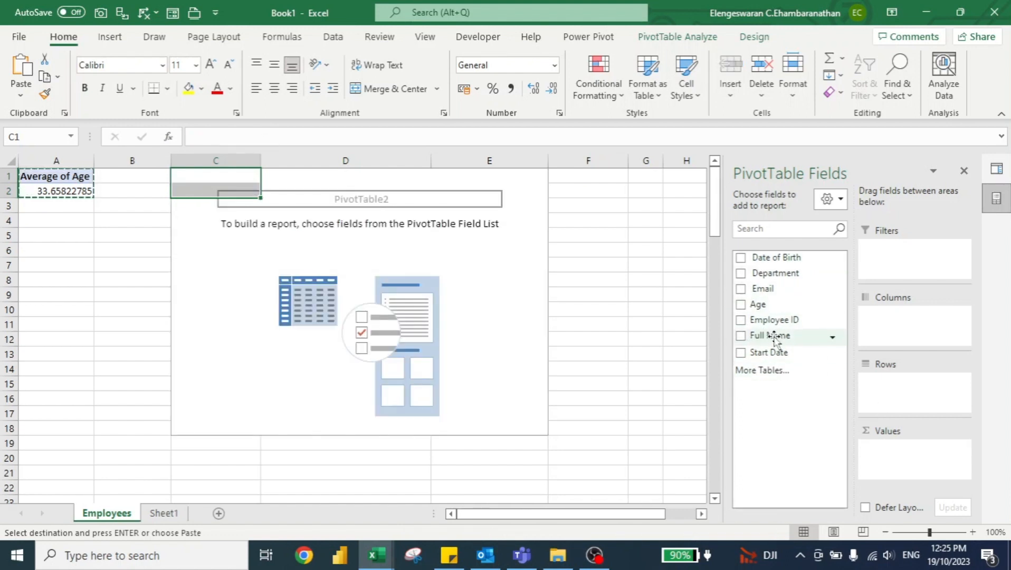
left_click_drag(781, 335, 910, 454)
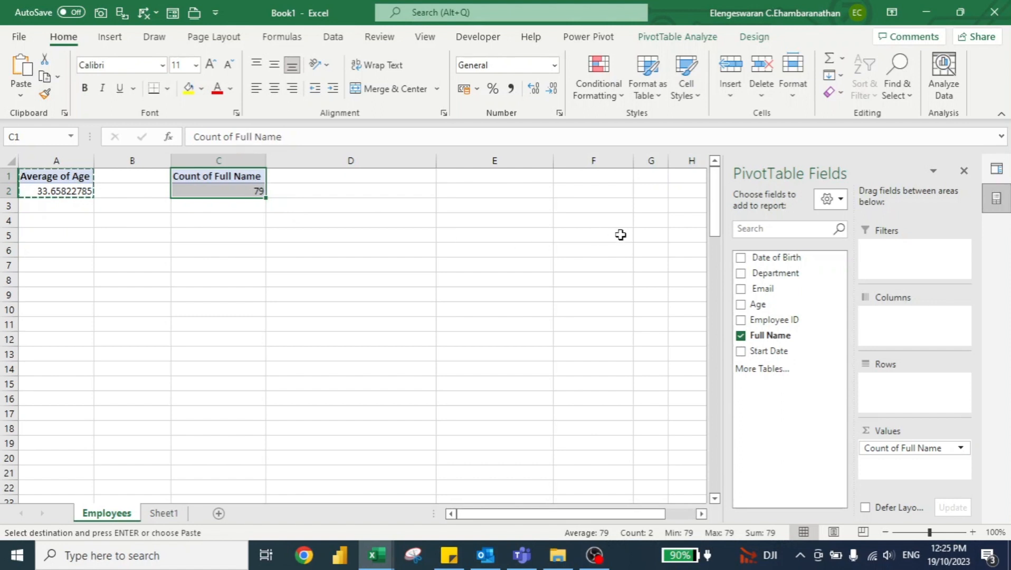
left_click_drag(777, 274, 890, 388)
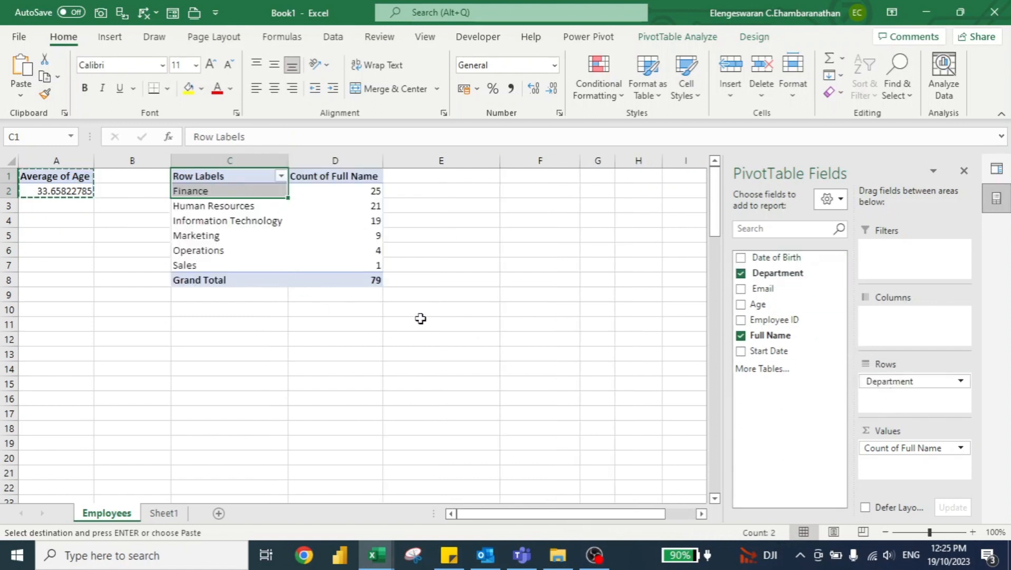
Step: Copy the whole department headcount PivotTable and paste the duplicate at cell F1
mouse_move(306, 209)
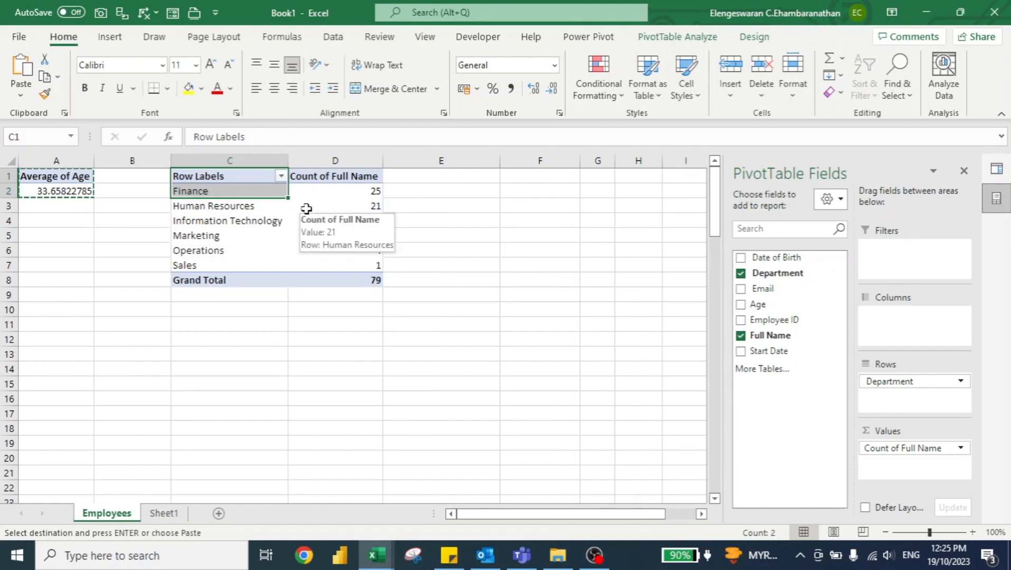
key("Up")
key("ctrl+shift+Down")
key("ctrl+shift+Right")
key("ctrl+c")
key("Right")
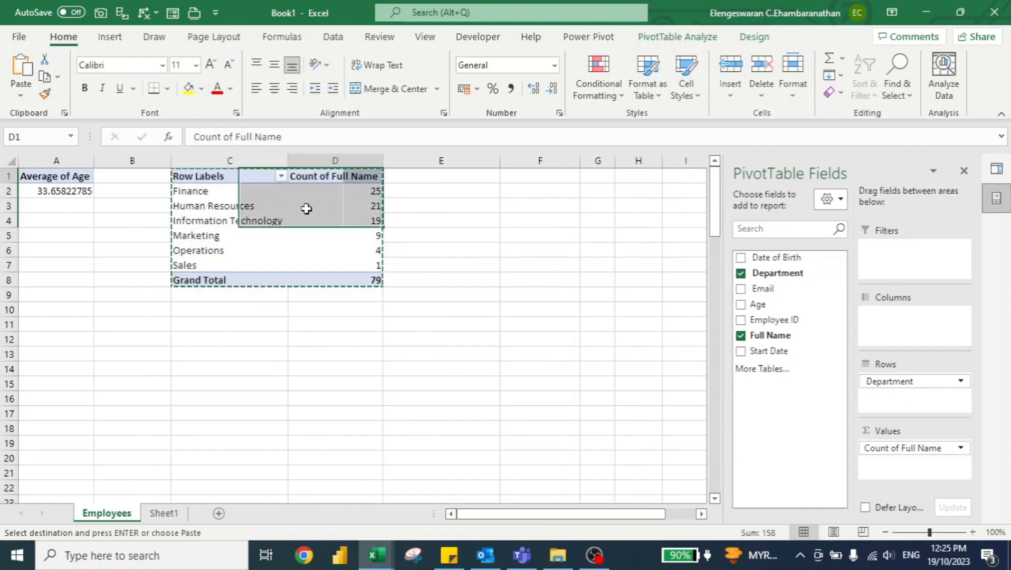
key("Right")
key("Right")
key("ctrl+v")
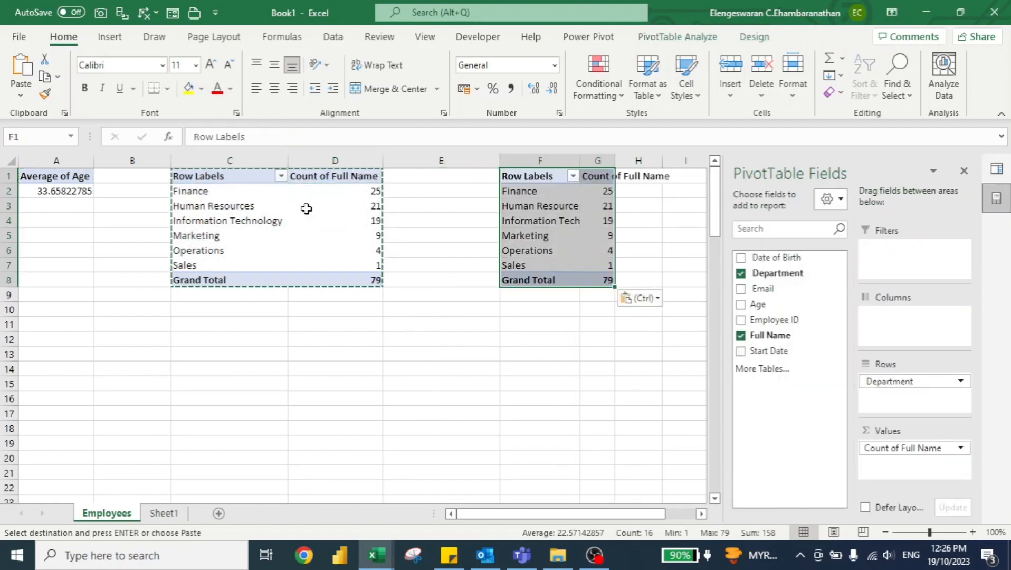
Step: Remove Department and Full Name from the PivotTable at F1 and use Start Date as its row field
left_click(741, 273)
left_click(741, 337)
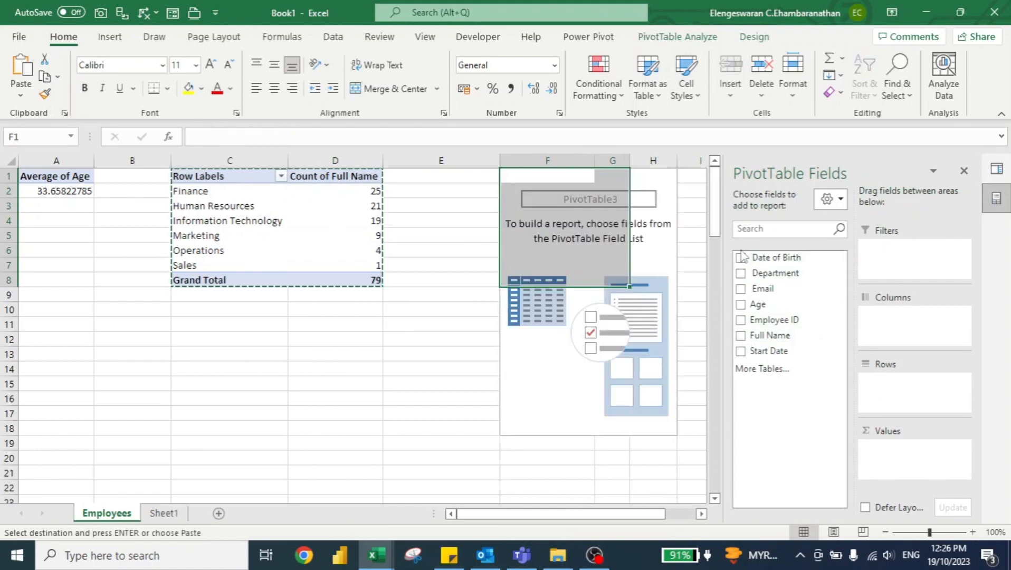
left_click(740, 351)
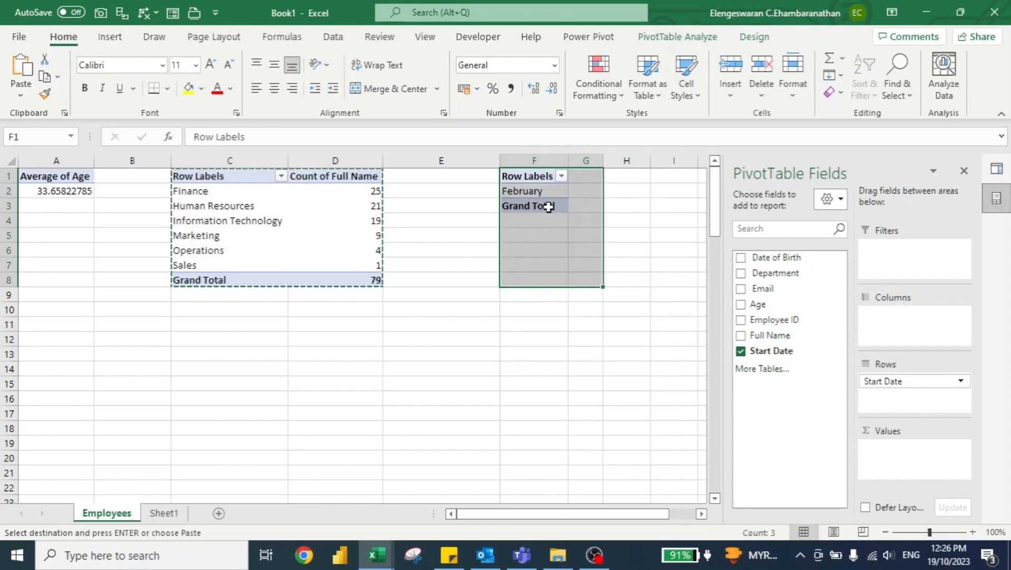
left_click(545, 234)
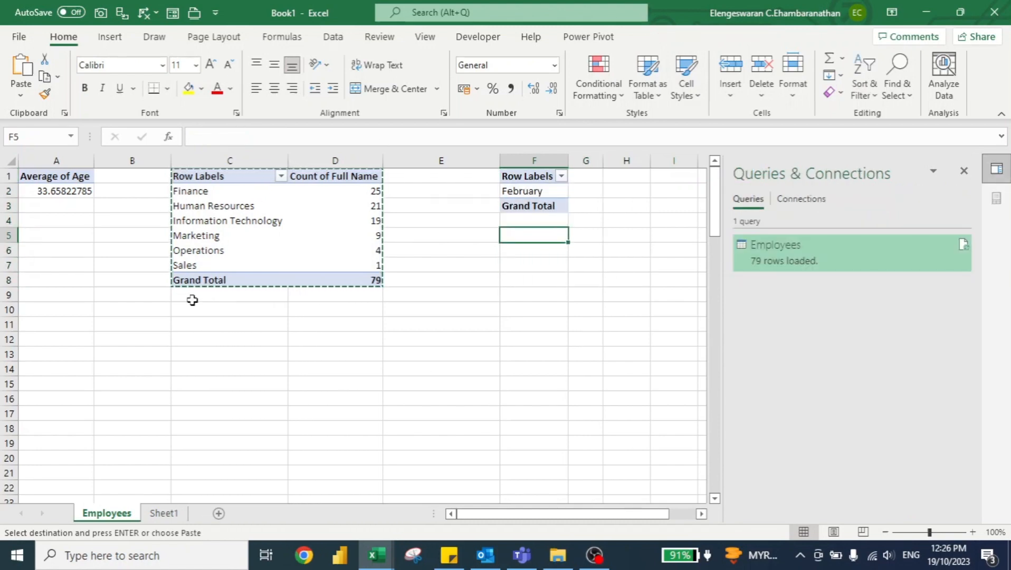
left_click(139, 253)
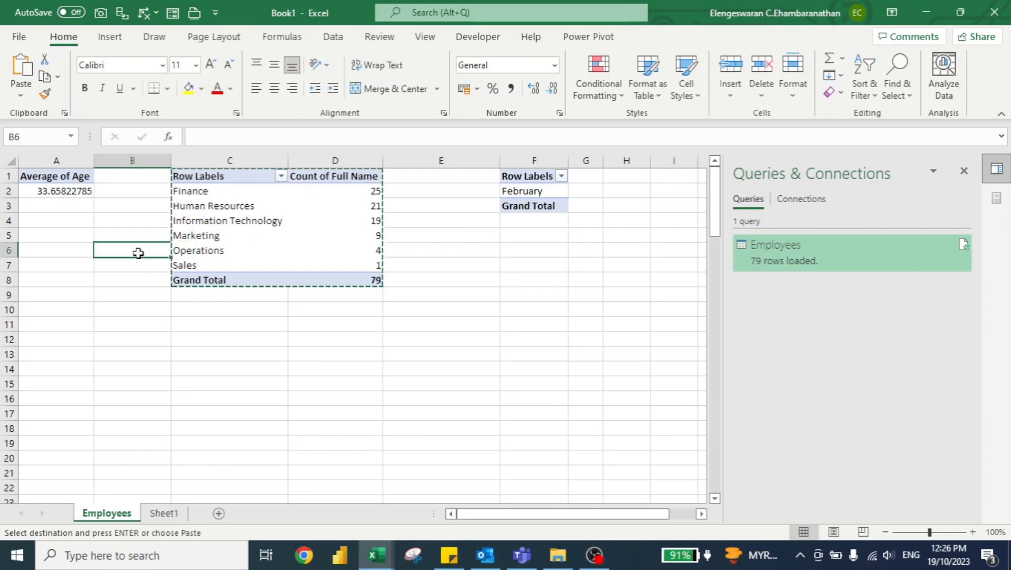
Step: Insert a new worksheet before the Employees sheet and name it Report
key("shift+F11")
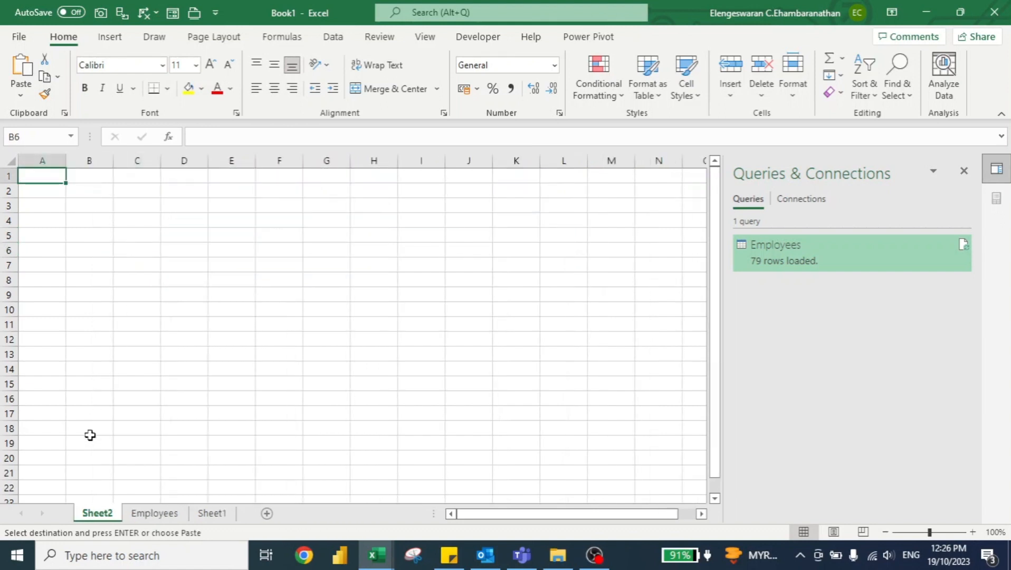
right_click(89, 523)
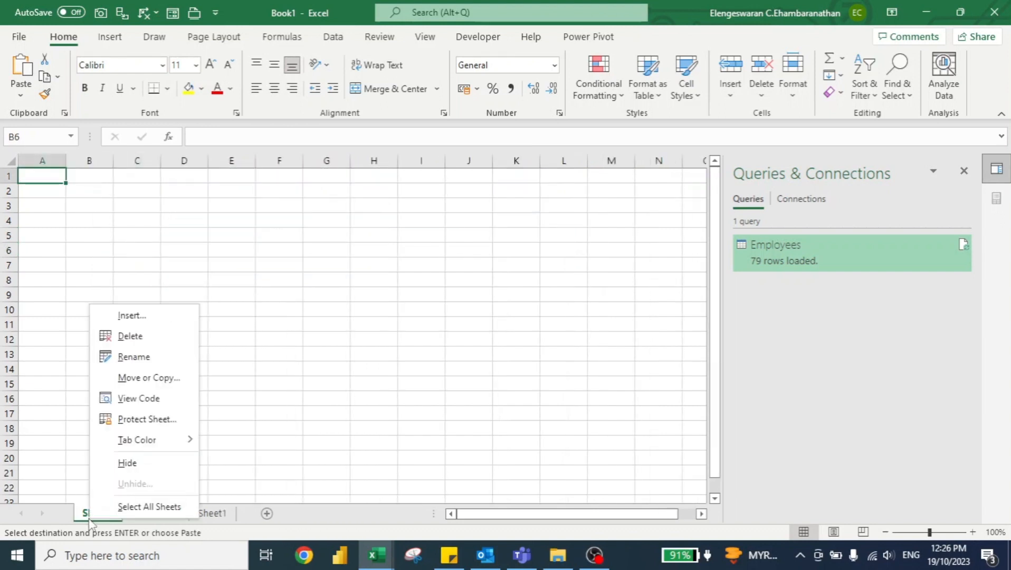
left_click(142, 363)
type("r")
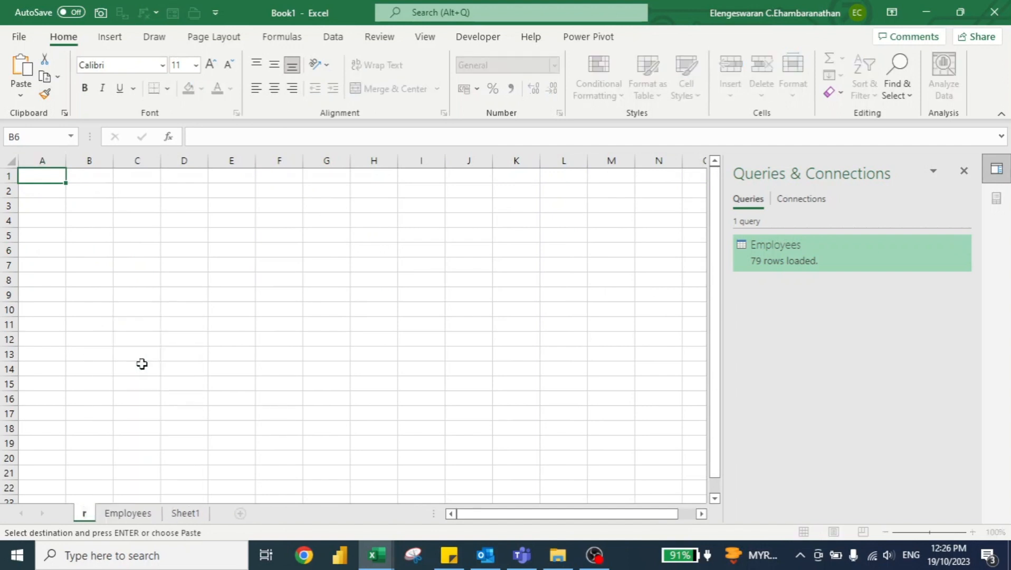
type("eport")
key("Return")
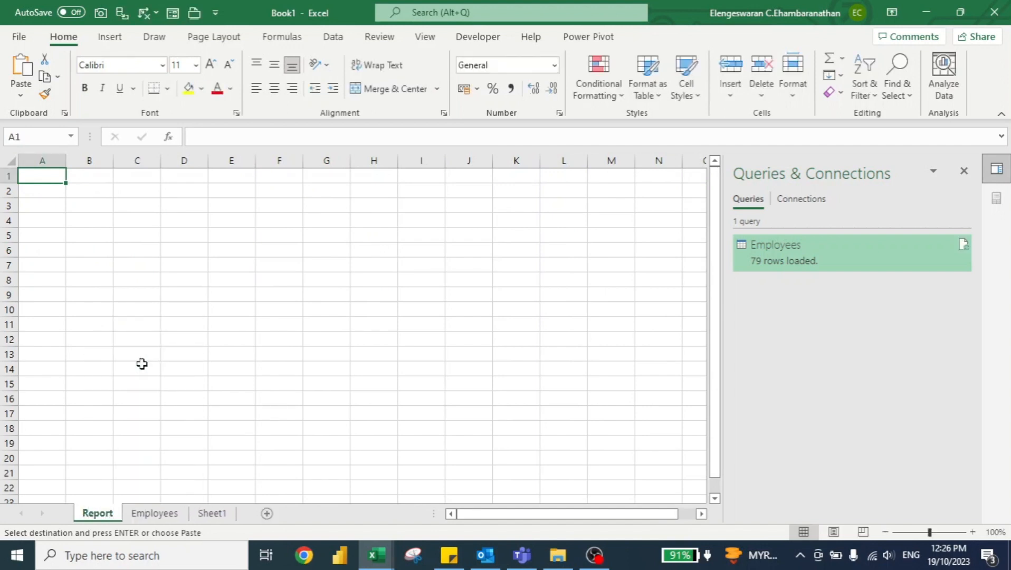
Step: Close the Queries & Connections pane and merge and center cells A1:T3 on the Report sheet
left_click(968, 174)
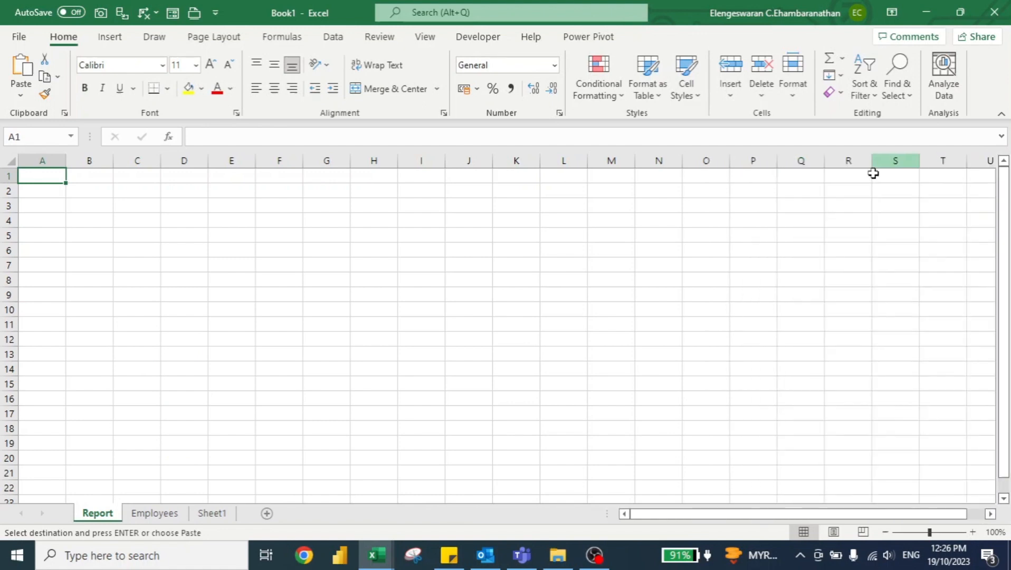
left_click_drag(959, 200, 985, 163)
left_click(959, 201)
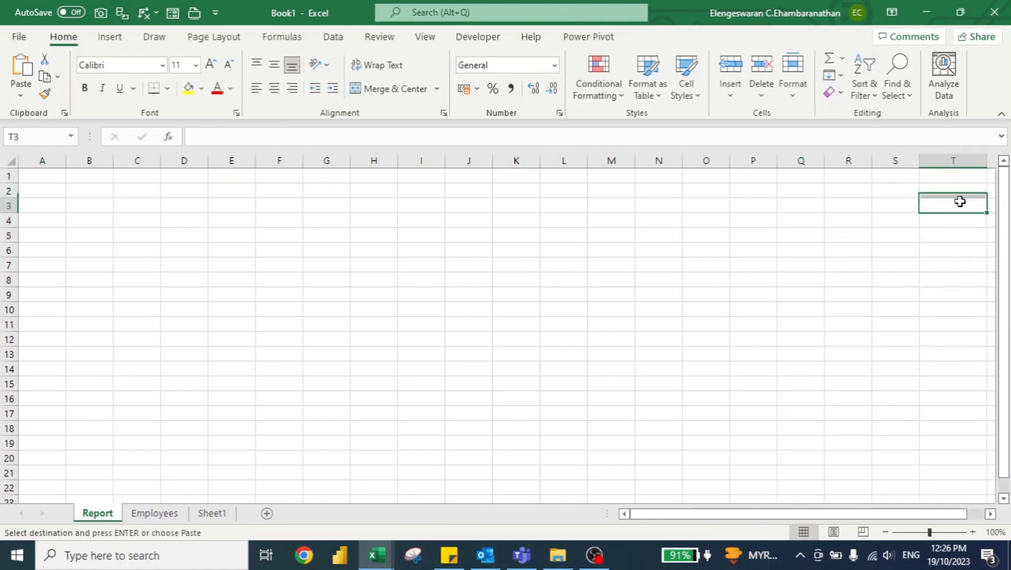
key("ctrl+shift+Home")
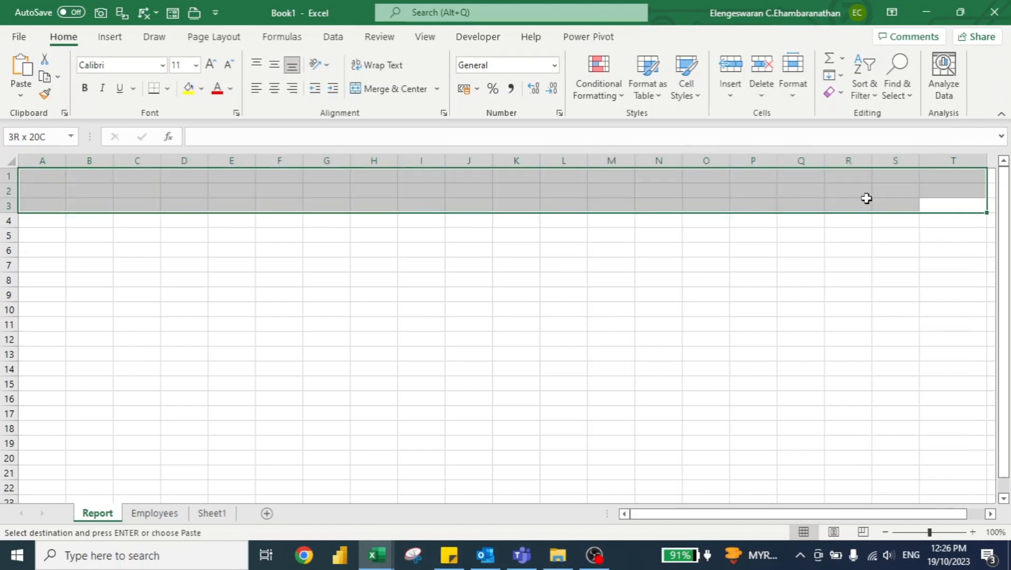
left_click(386, 88)
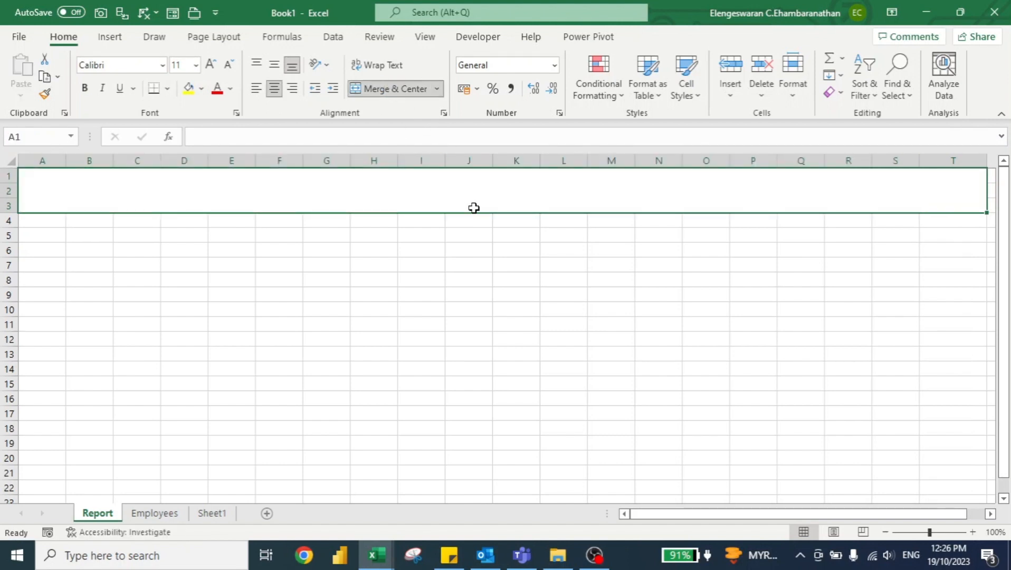
Step: Enter the formula =F2&" FY2023" in cell H2 of the Employees sheet
left_click(157, 516)
left_click(616, 191)
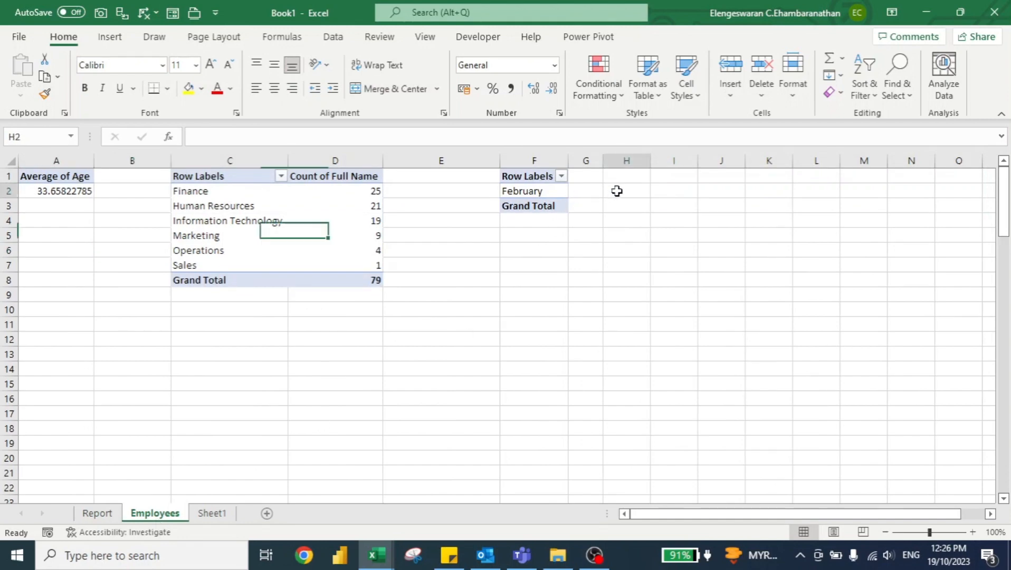
type("=")
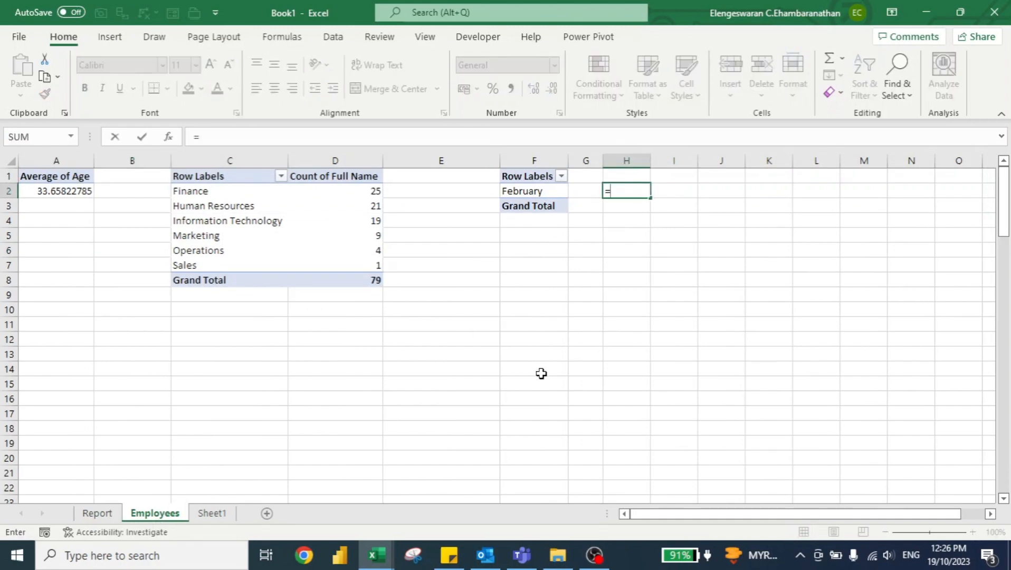
type("f2&\" FY2023")
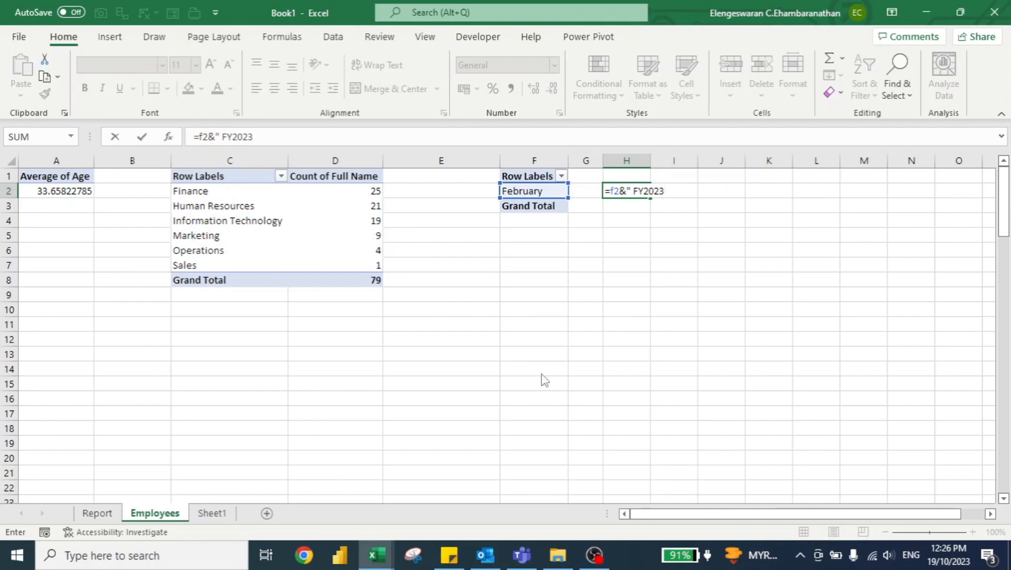
key("Return")
left_click(480, 332)
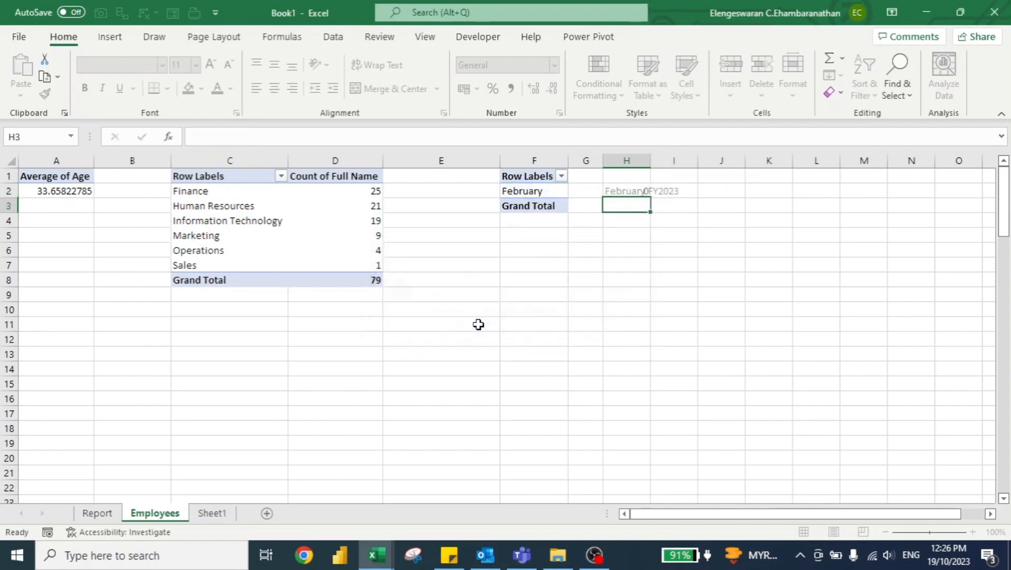
Step: Enter the title formula ="New Hires as of "&Employees!H2 in the merged cell A1 of the Report sheet
key("ctrl+Page_Up")
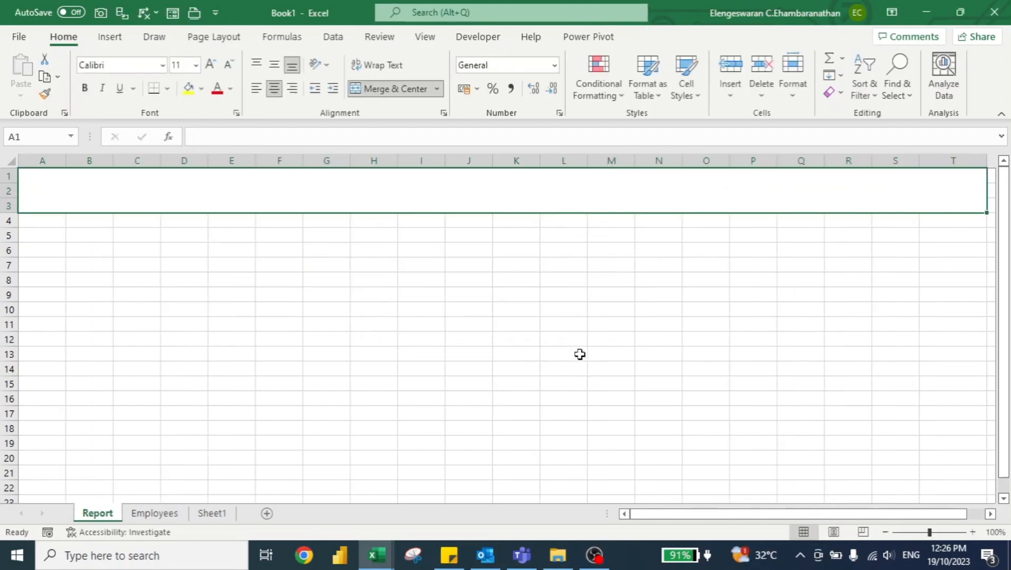
type("=")
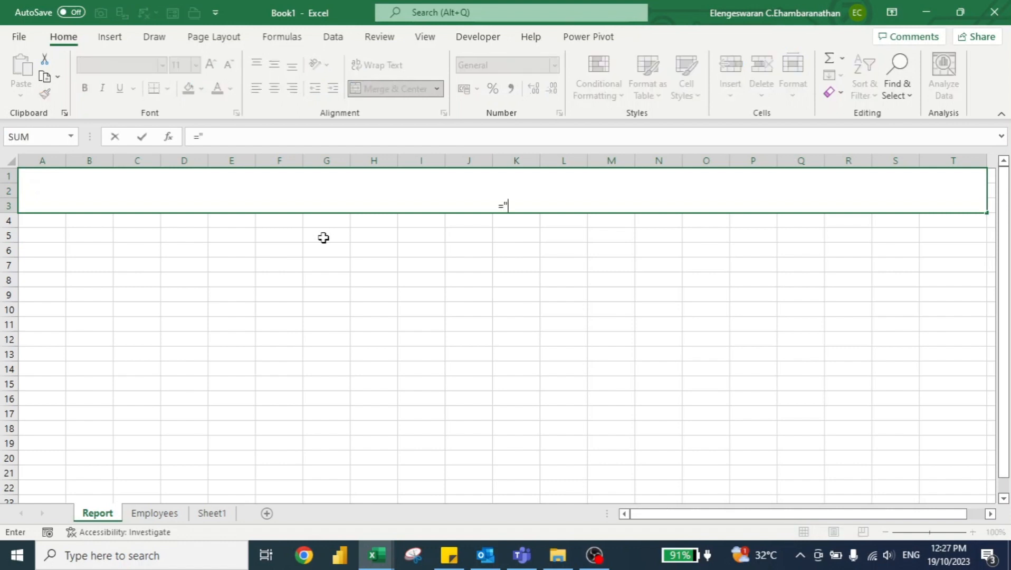
type("\"new")
key("BackSpace")
key("BackSpace")
key("BackSpace")
type("New Hire")
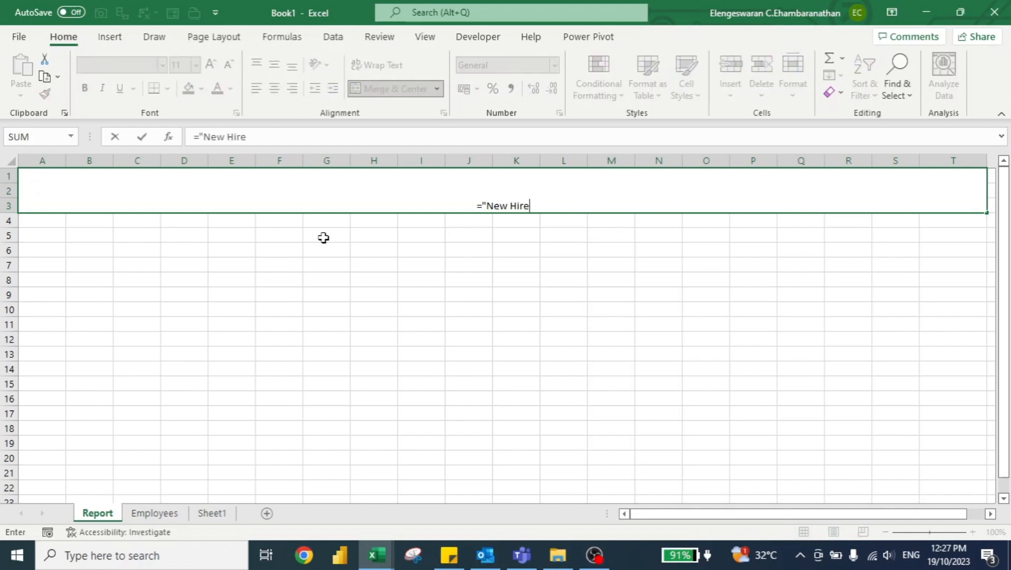
type("s as of \"&")
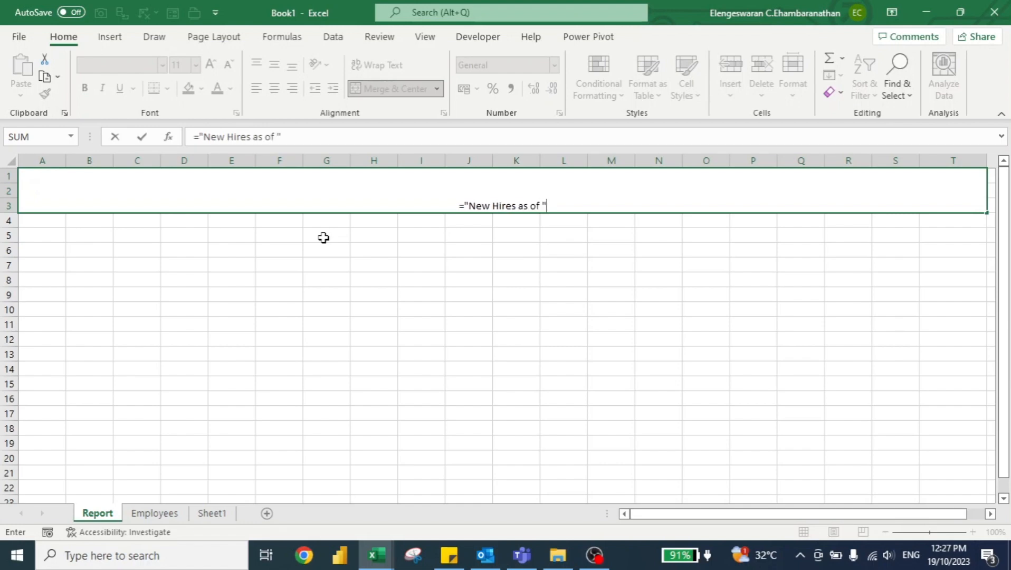
key("ctrl+Page_Down")
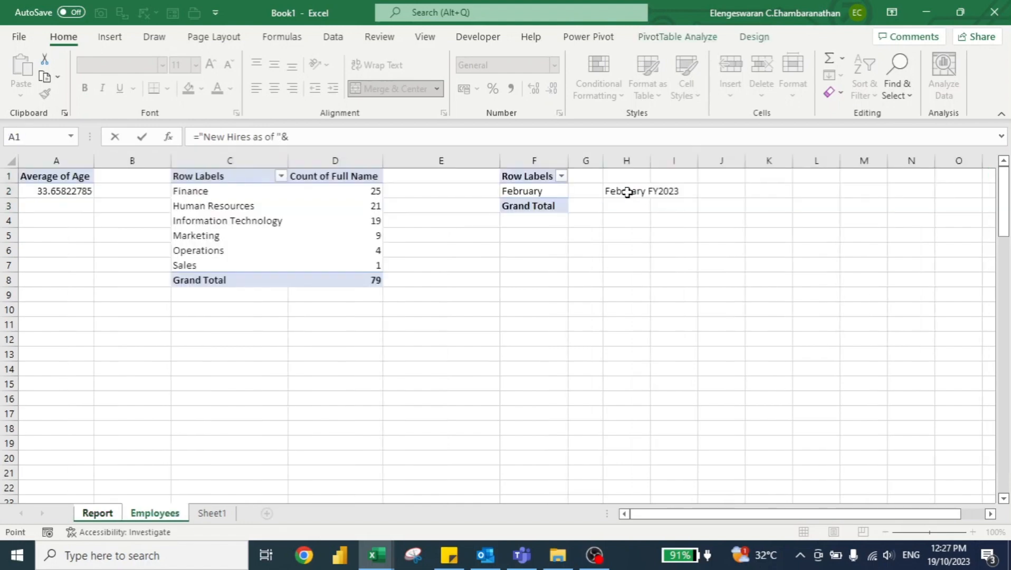
left_click(627, 191)
key("Return")
Step: Middle-align the report title vertically and set its font size to 37
left_click(516, 187)
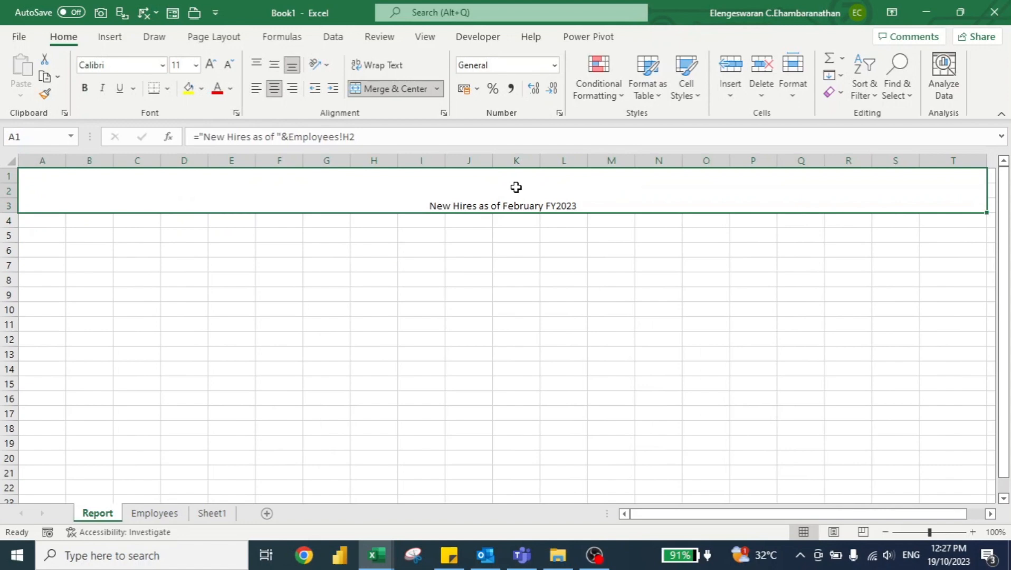
left_click(274, 64)
left_click(182, 65)
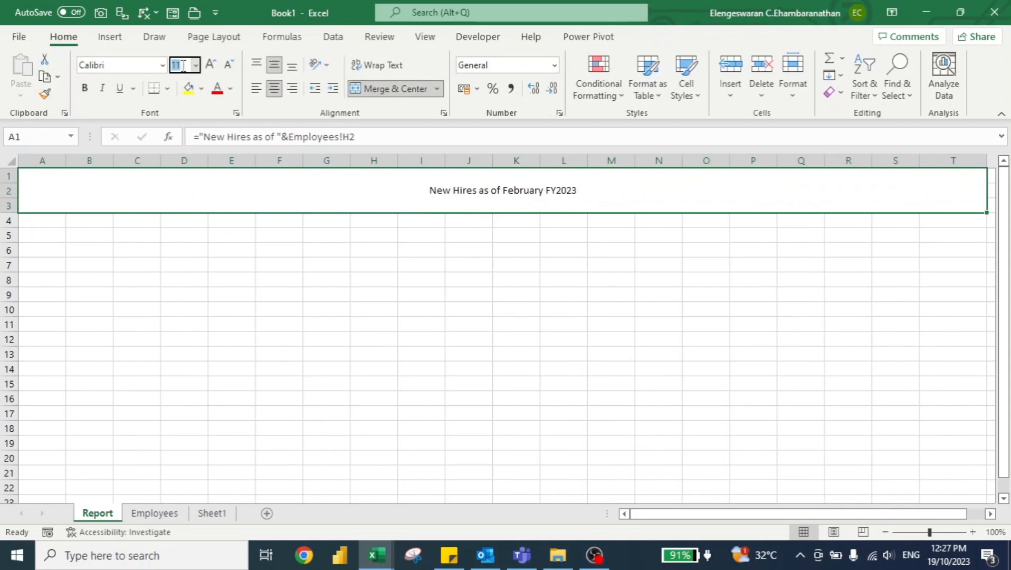
type("37")
key("Return")
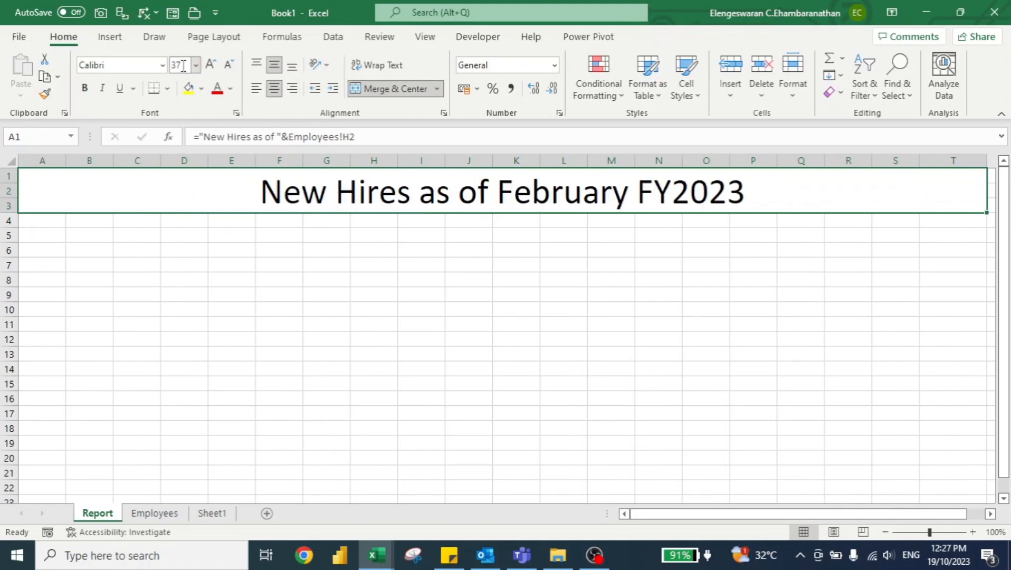
Step: Give the title cell a dark blue fill and make its text white and bold
left_click(201, 89)
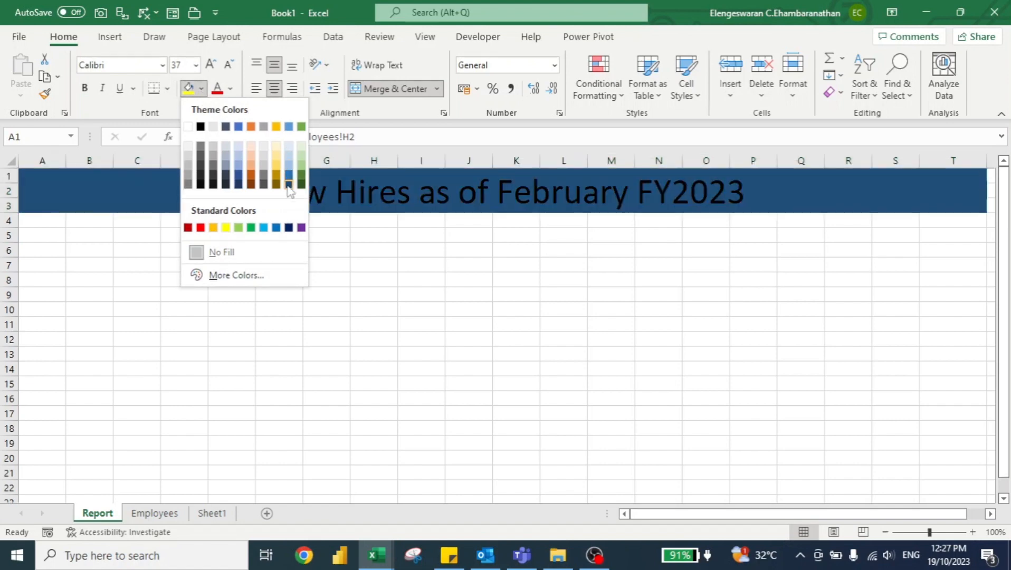
left_click(288, 183)
left_click(230, 88)
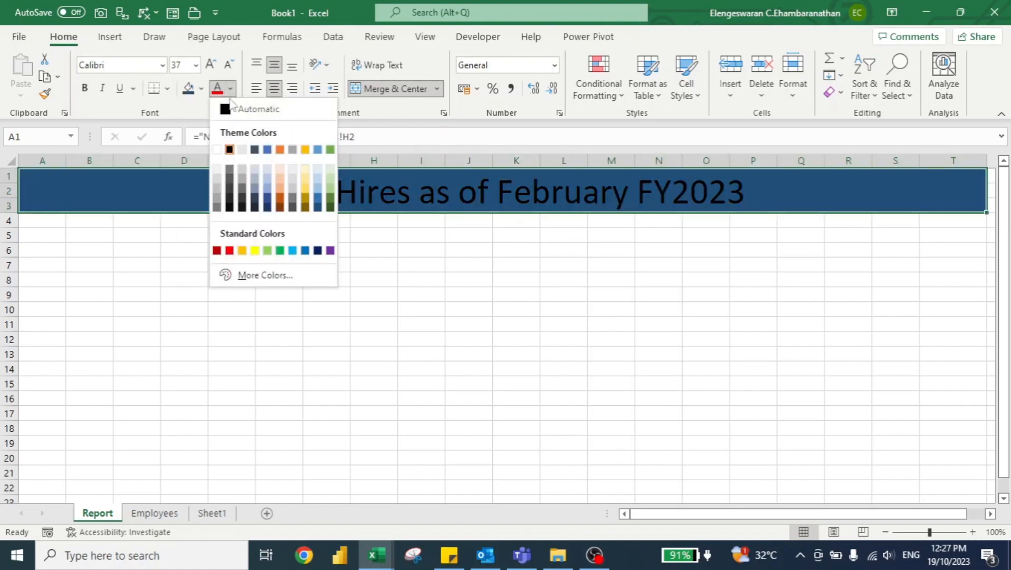
left_click(217, 150)
key("ctrl+b")
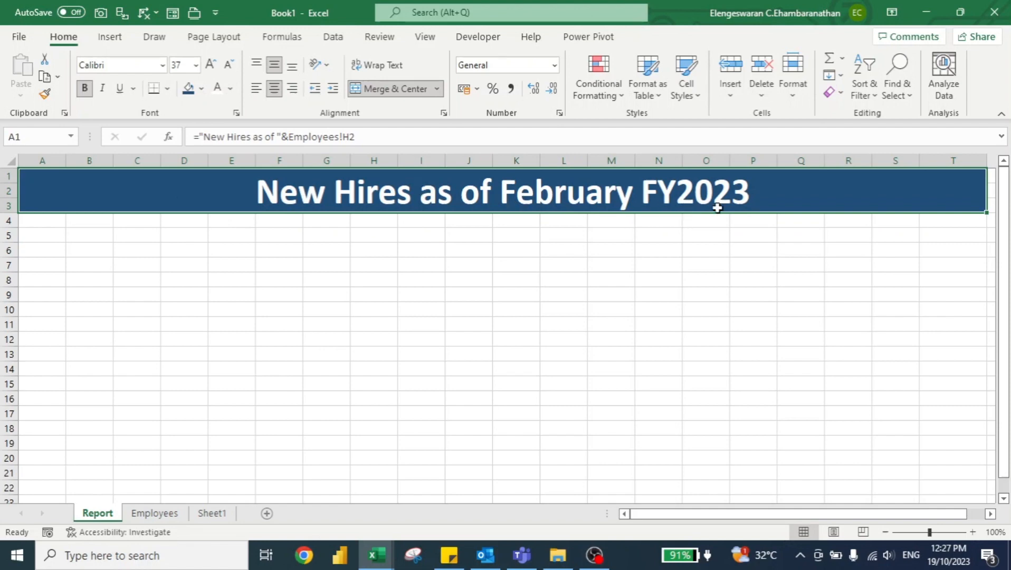
Step: Merge and center cells A5:D5 on the Report sheet
key("ctrl+Page_Down")
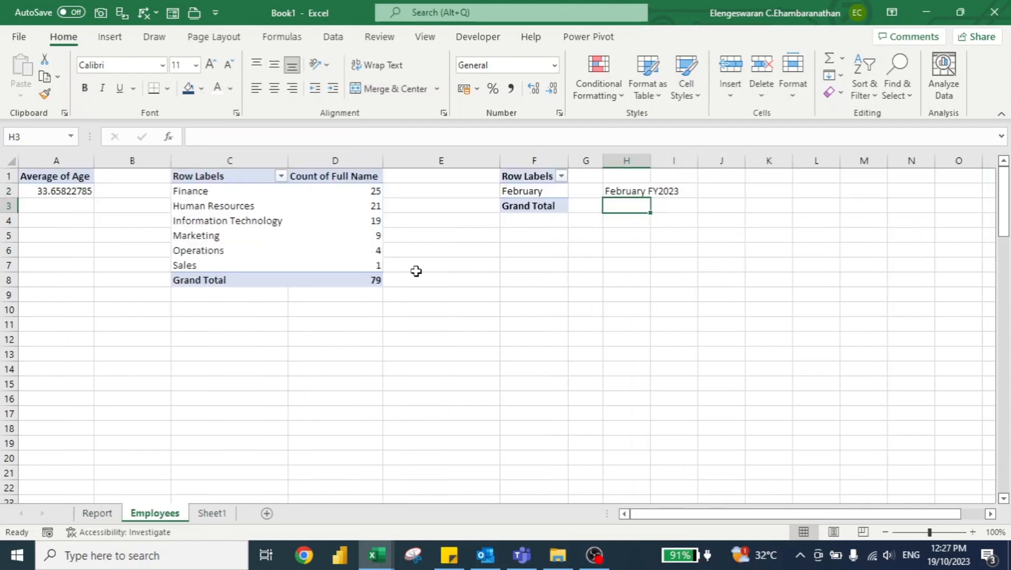
key("ctrl+Home")
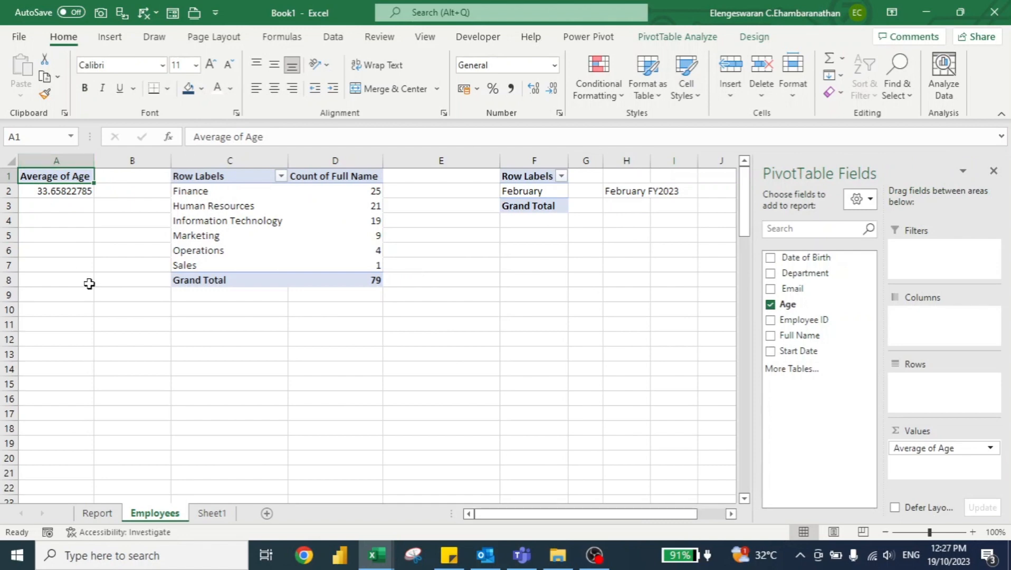
left_click(91, 512)
key("Down")
key("Down")
key("Right")
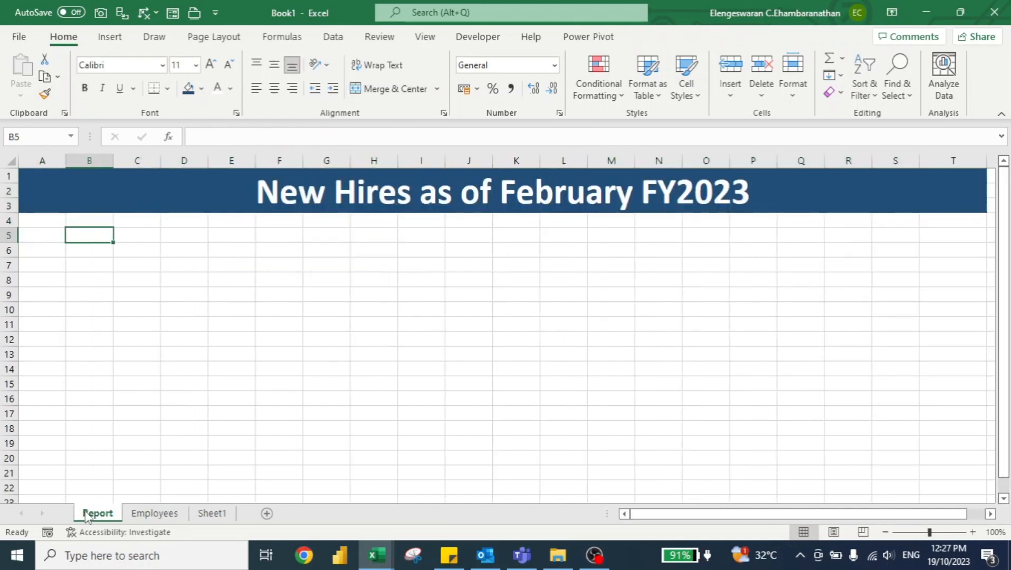
key("Left")
key("shift+Right")
key("shift+Right")
key("shift+Right")
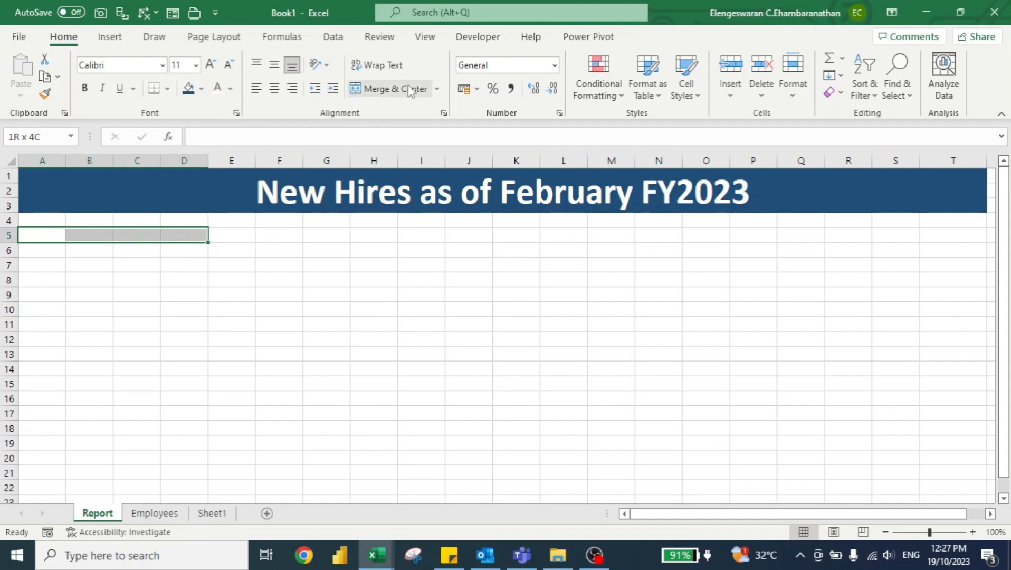
left_click(394, 89)
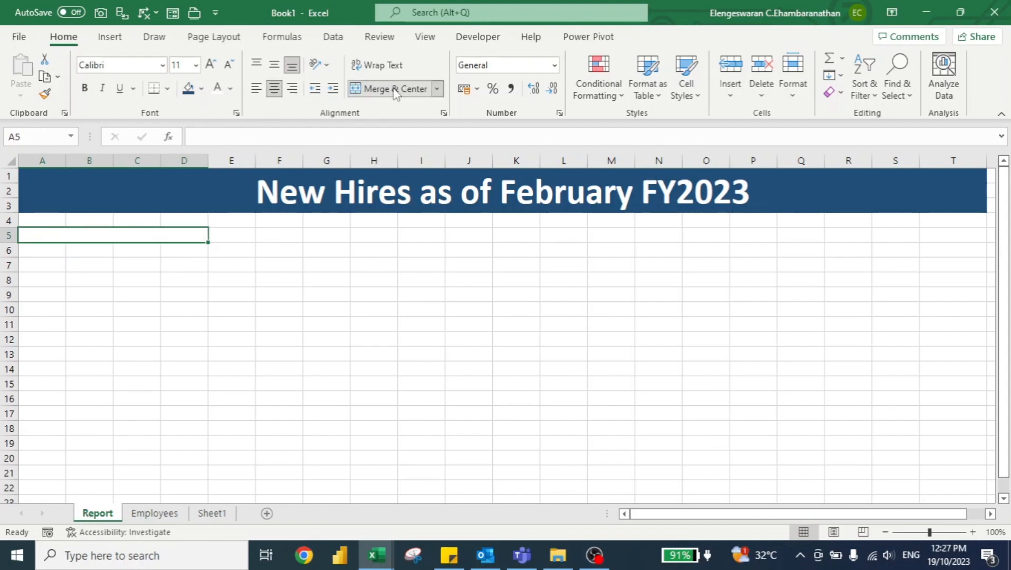
Step: Enter the heading Average Age in the merged cell A5, with a thick outside border and bold text
type("Average Age")
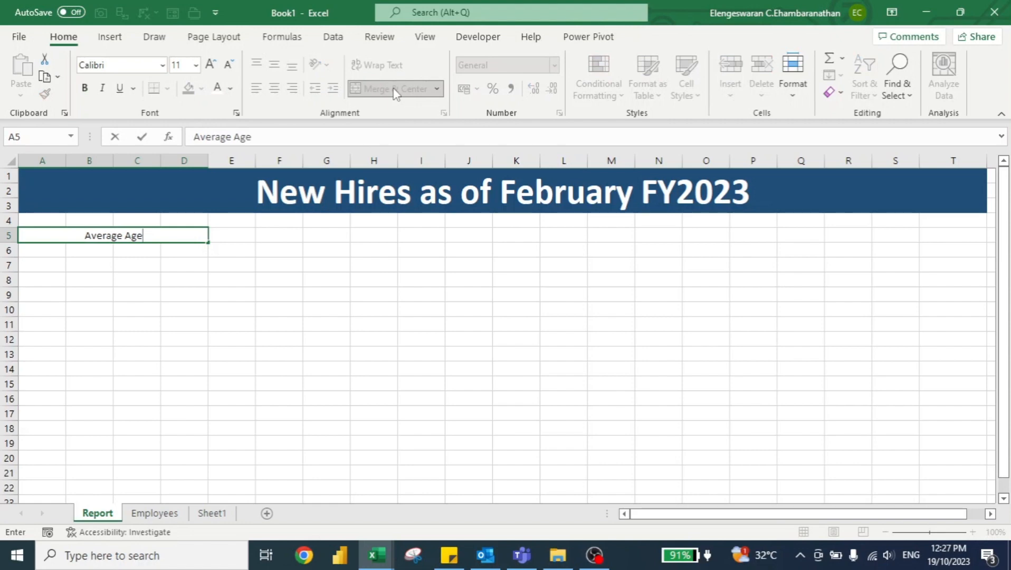
key("Return")
key("Up")
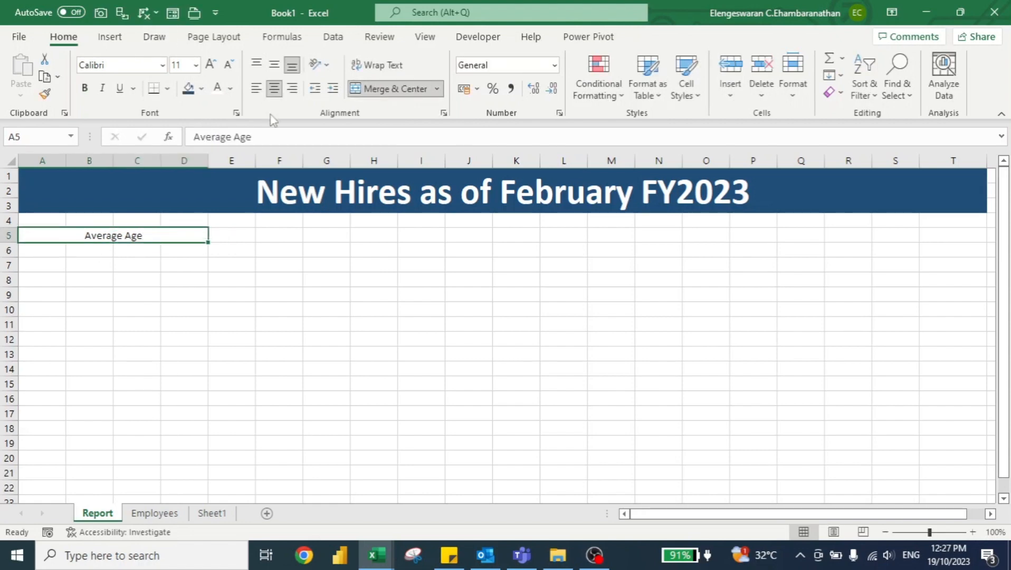
left_click(167, 88)
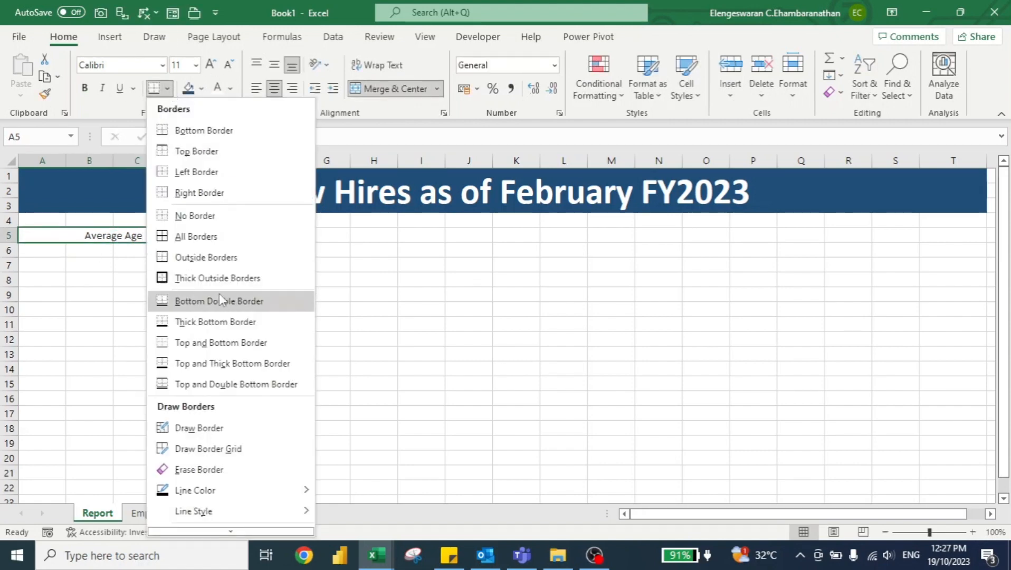
left_click(211, 280)
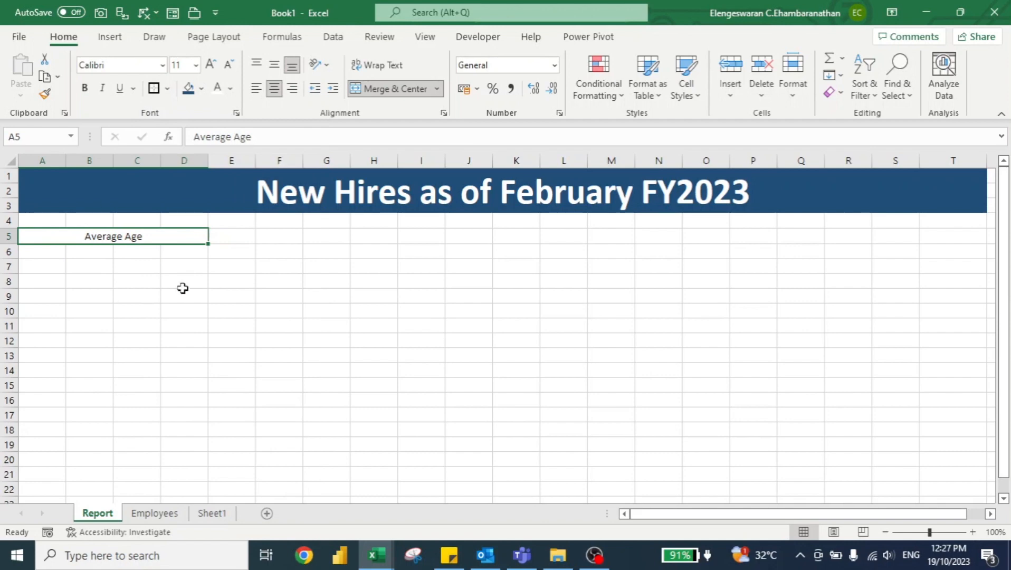
key("ctrl+b")
Step: Copy the Average Age heading to cell A14 and replace the copy's text with Number of New Hires
key("ctrl+c")
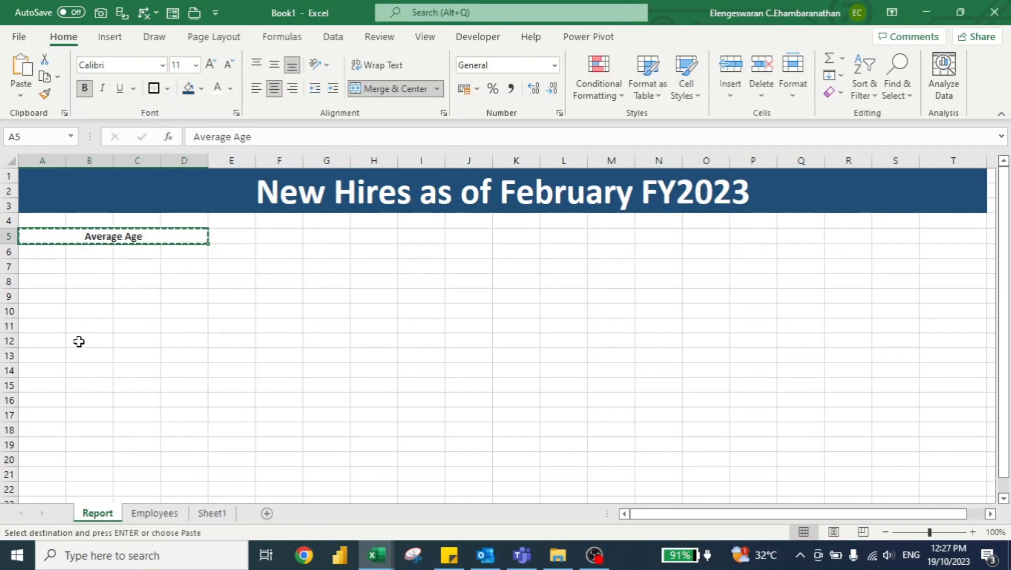
left_click(49, 371)
key("ctrl+v")
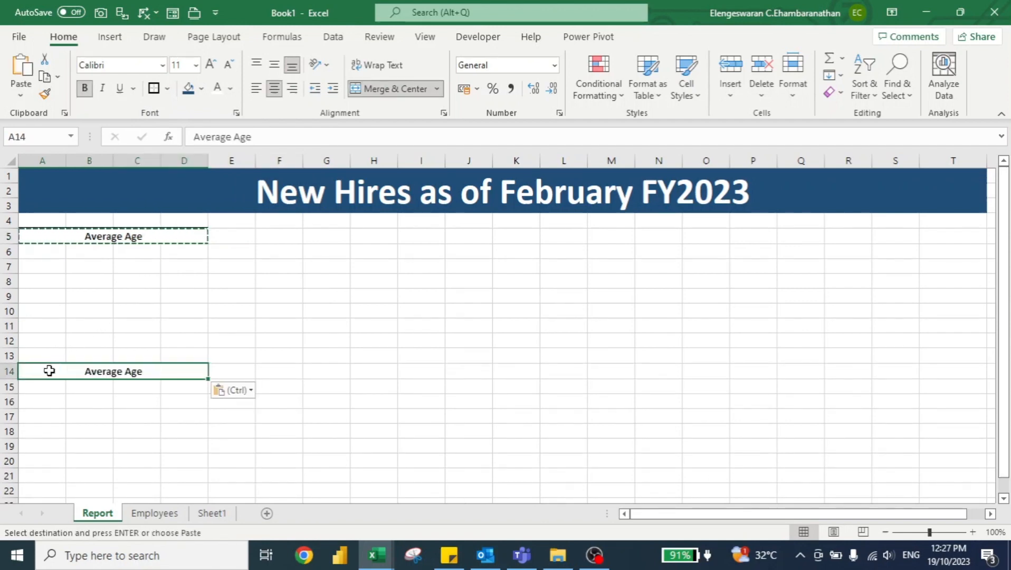
key("Escape")
type("N")
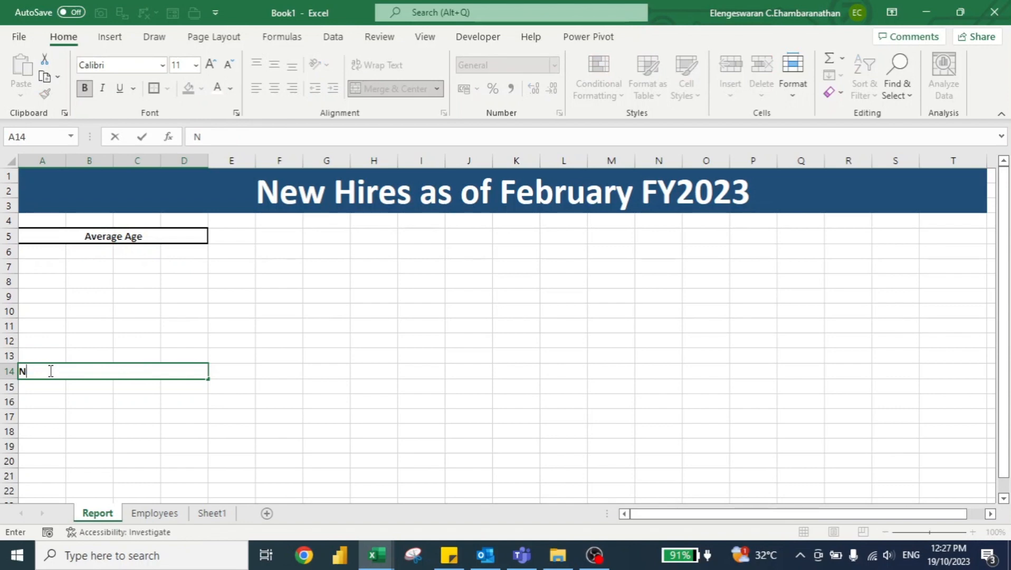
type("umber of Ne")
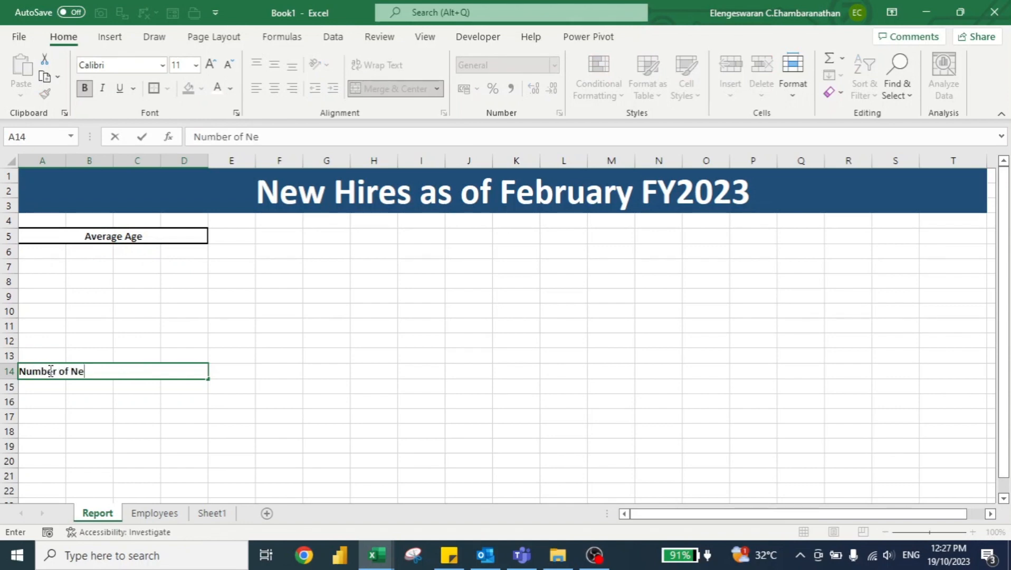
type("w Hires")
key("Return")
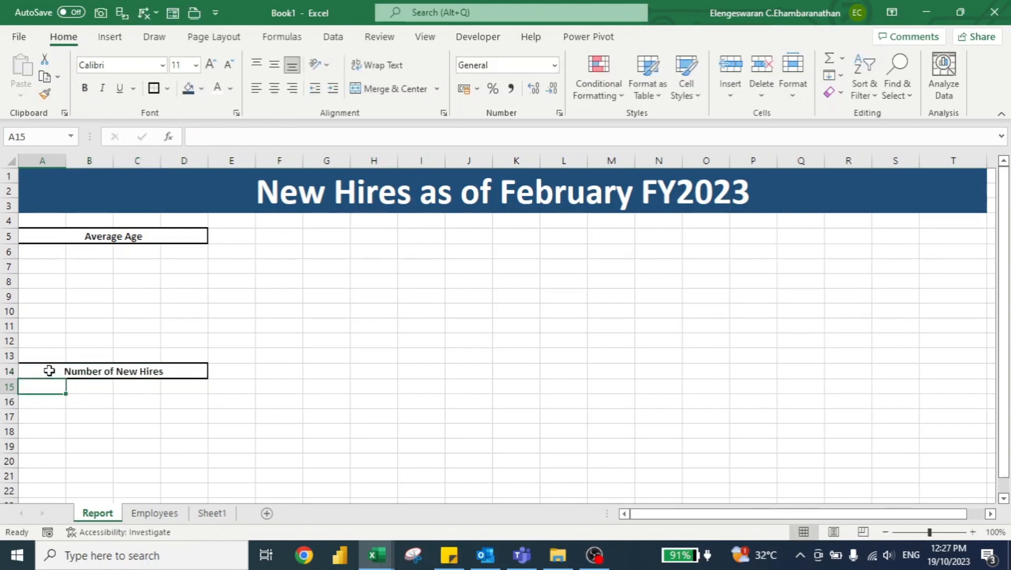
Step: Draw a rectangle about 2.9 cm high and 6.5 cm wide below the Average Age heading and duplicate it below Number of New Hires
left_click(45, 258)
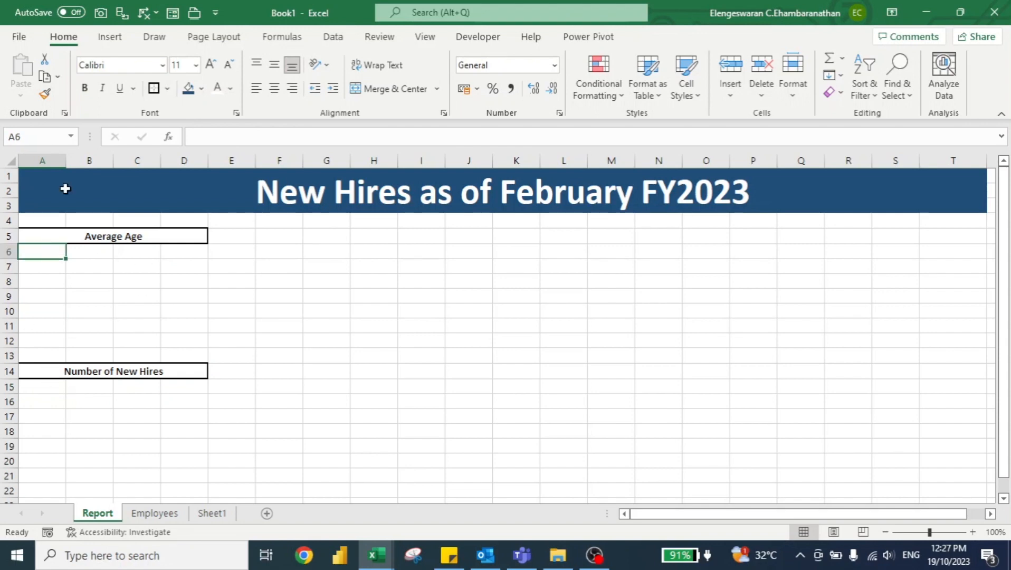
left_click(110, 37)
left_click(180, 79)
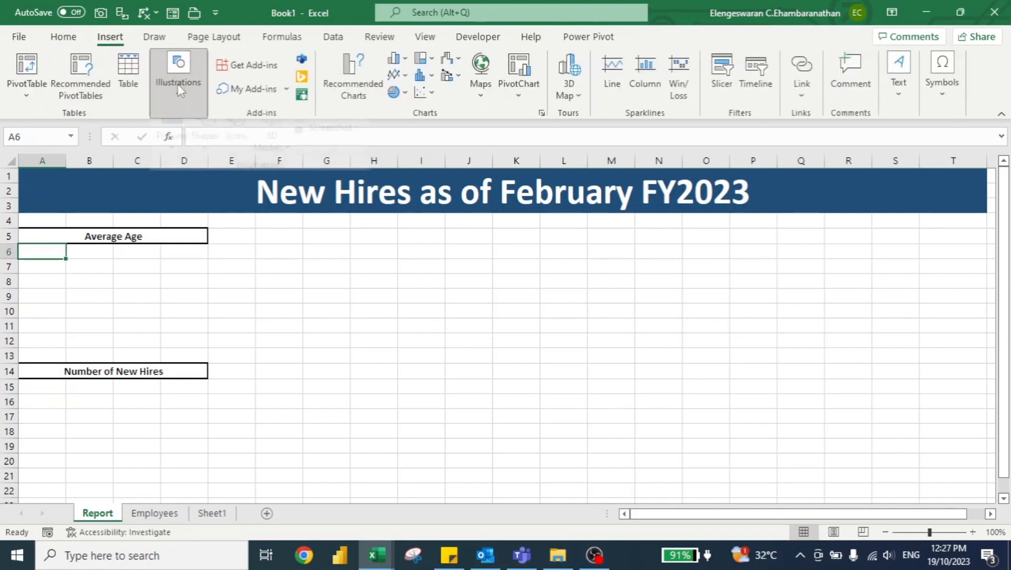
left_click(205, 143)
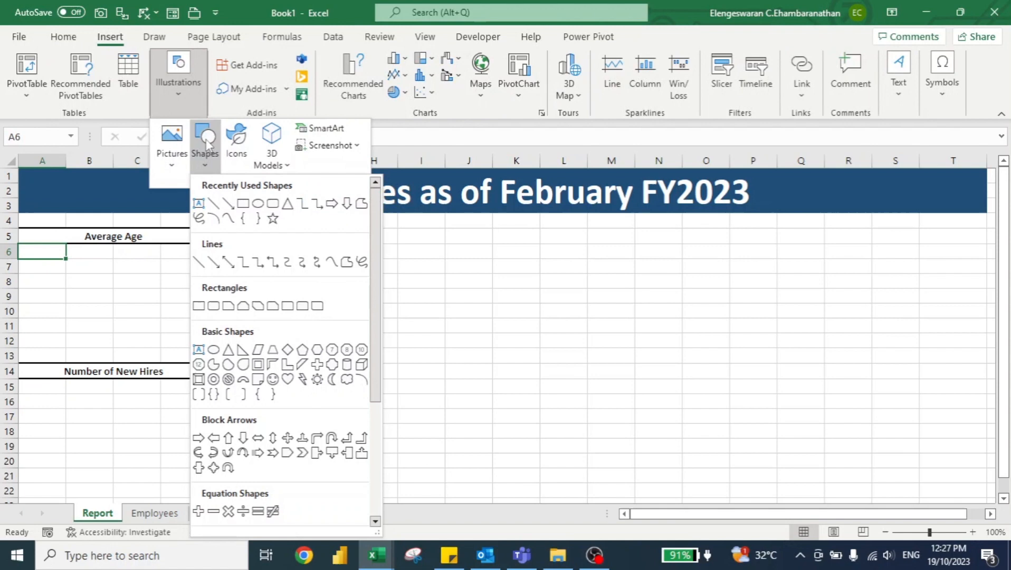
left_click(243, 203)
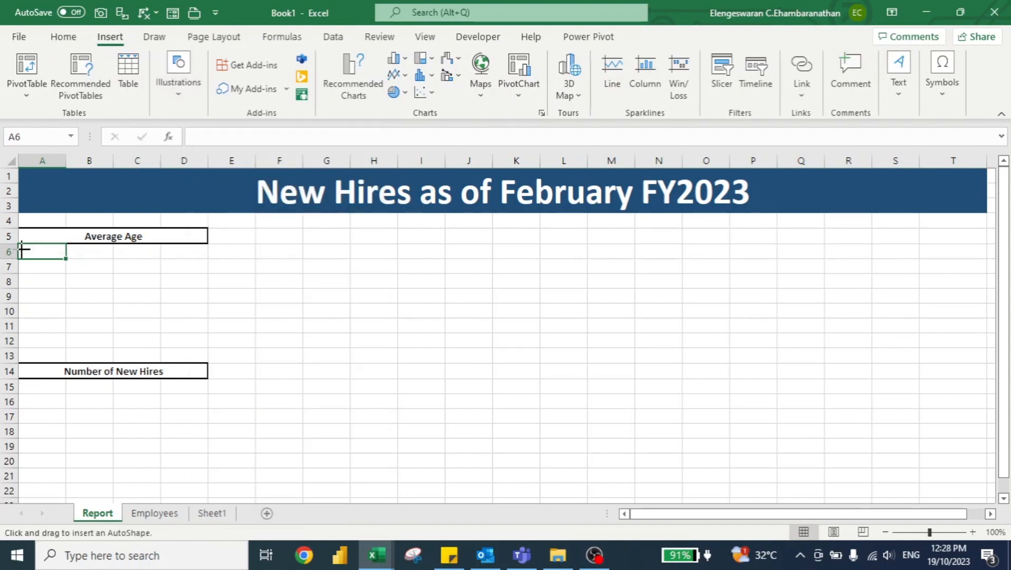
left_click_drag(22, 250, 204, 332)
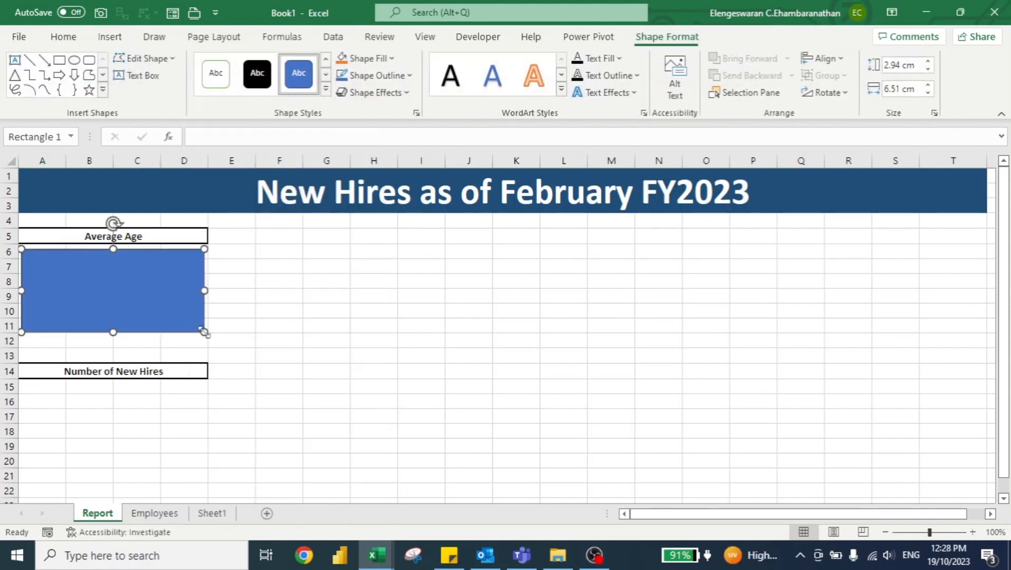
left_click_drag(150, 309, 139, 430)
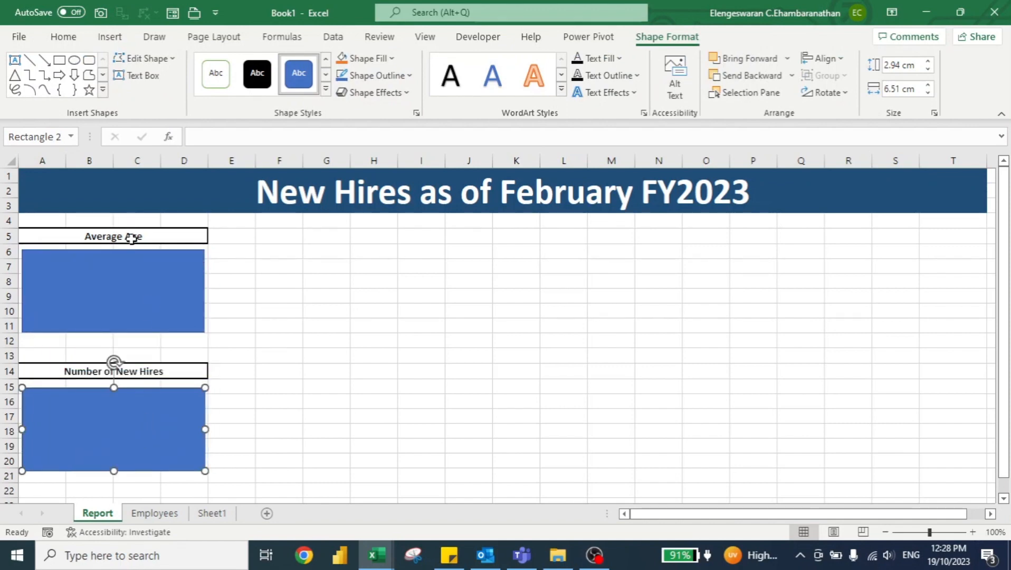
Step: Link the text of the rectangle below Average Age to cell A2 of the Employees sheet
left_click(129, 284)
type("=")
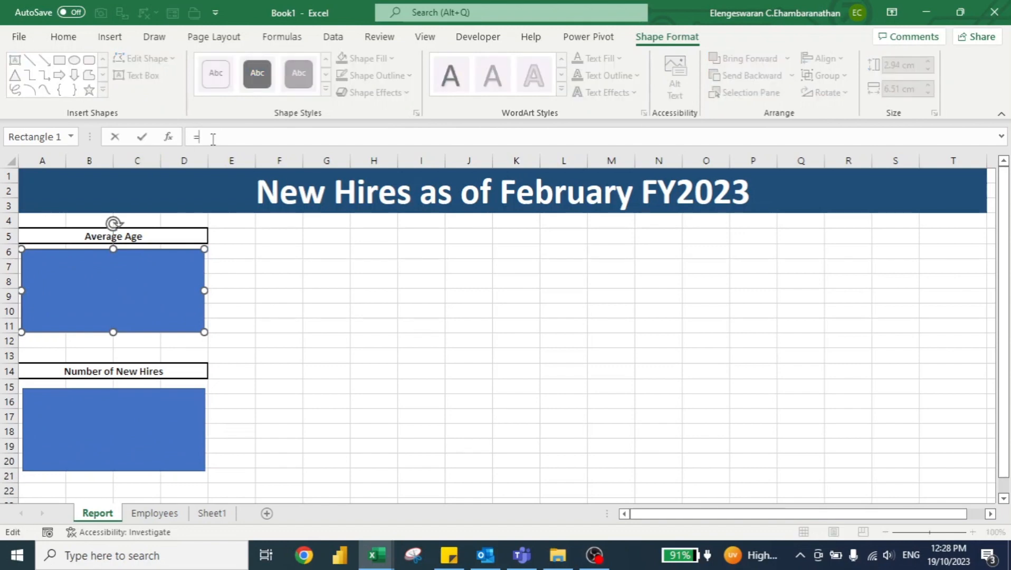
left_click(155, 513)
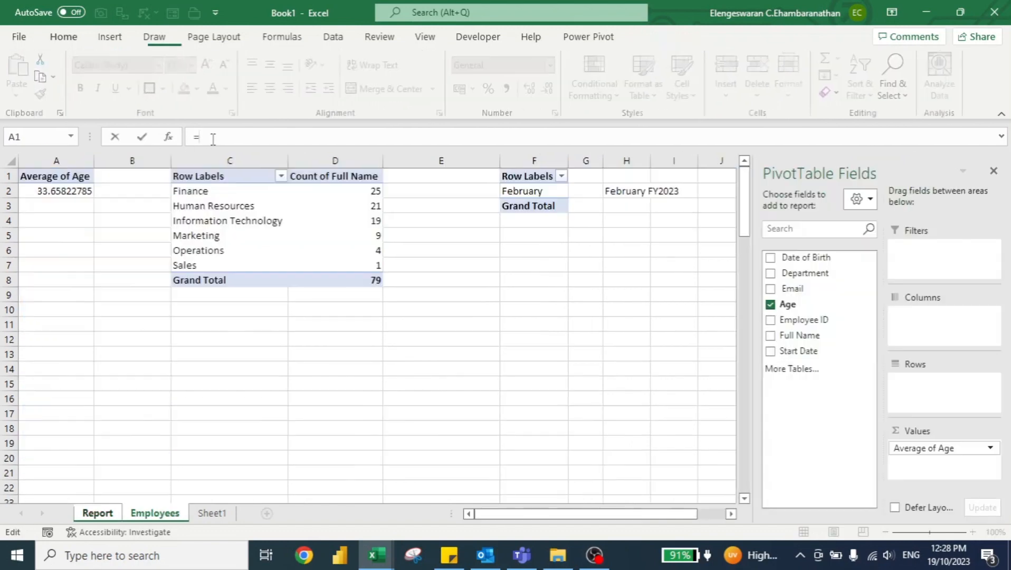
left_click(69, 206)
key("BackSpace")
type("2")
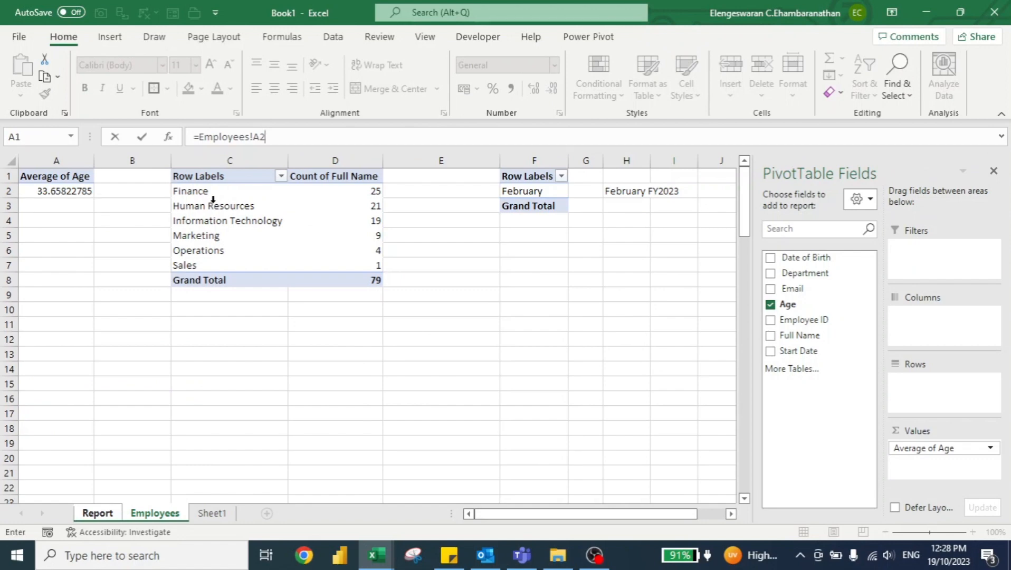
key("Return")
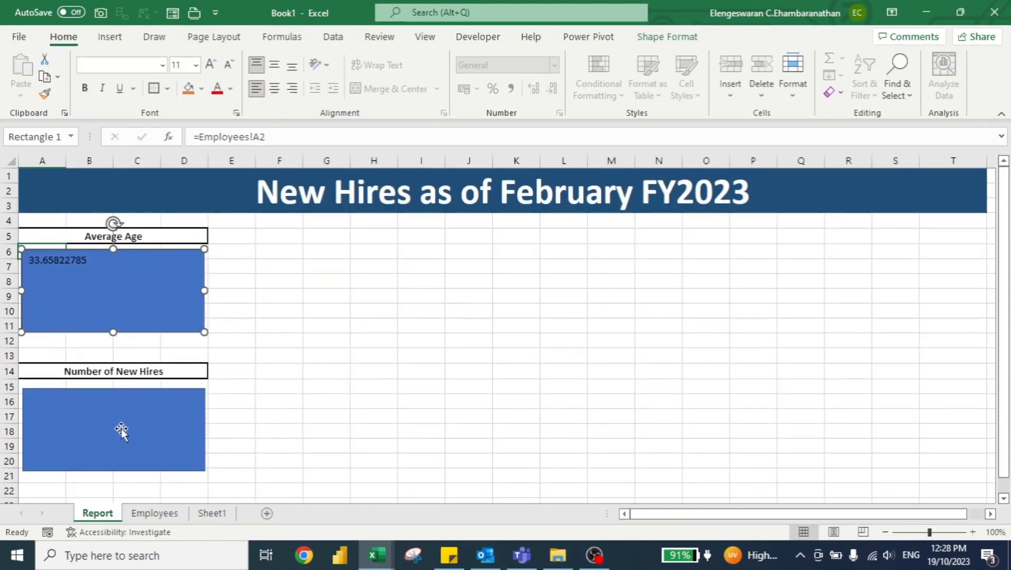
Step: Copy the Grand Total label of the department PivotTable on the Employees sheet to cell F10
left_click(155, 515)
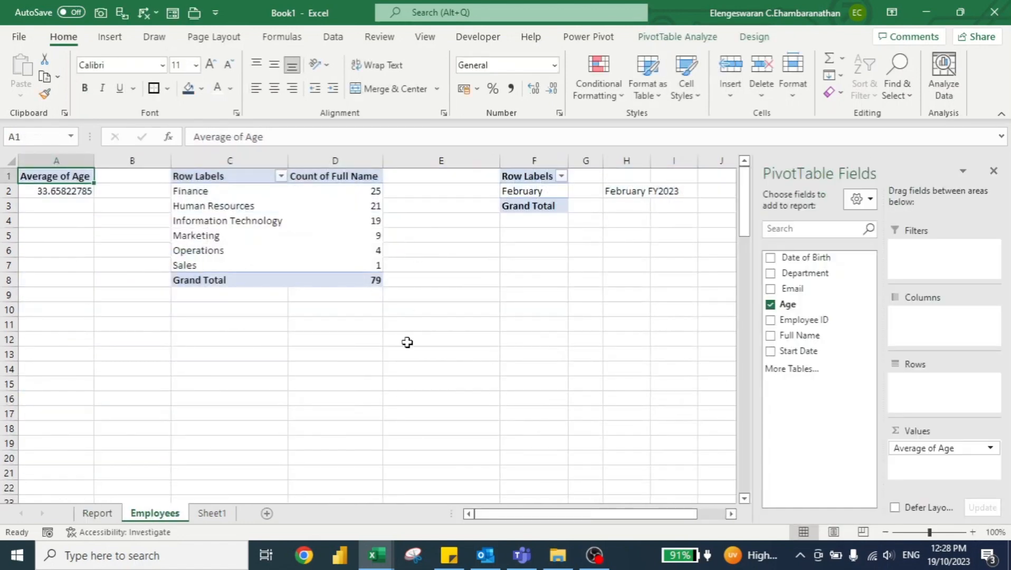
left_click(202, 278)
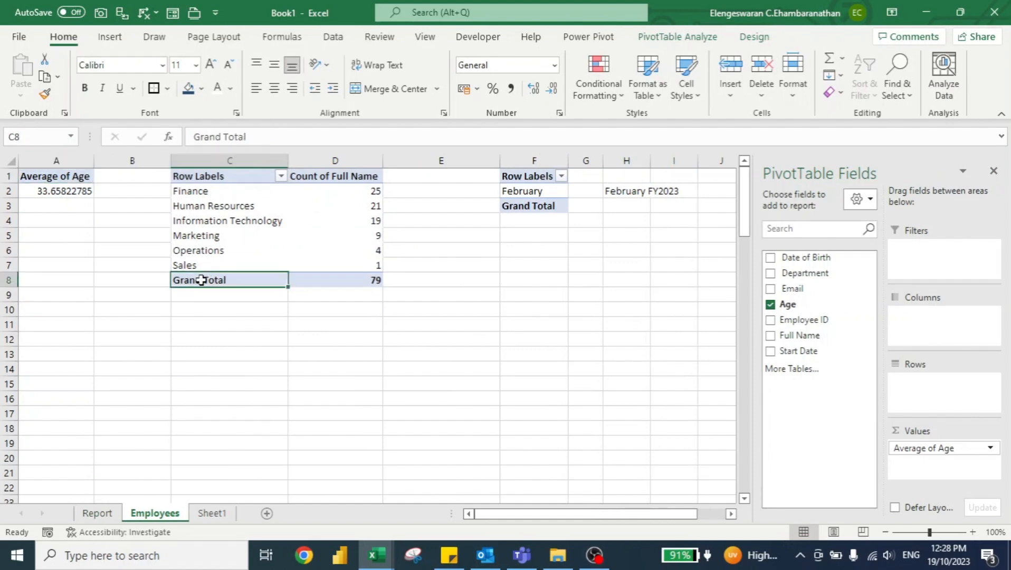
key("ctrl+c")
key("Right")
key("Right")
key("Right")
key("Down")
key("Down")
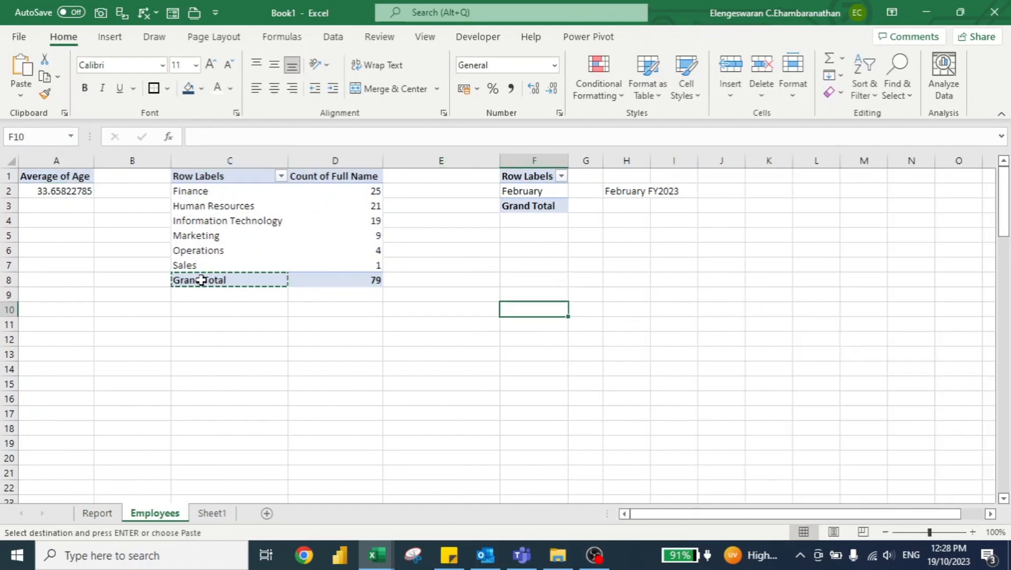
key("ctrl+v")
Step: Enter the formula =XLOOKUP(F10,$C:$C,D:D) in cell G10 to retrieve the Grand Total count
key("Right")
type("=xl")
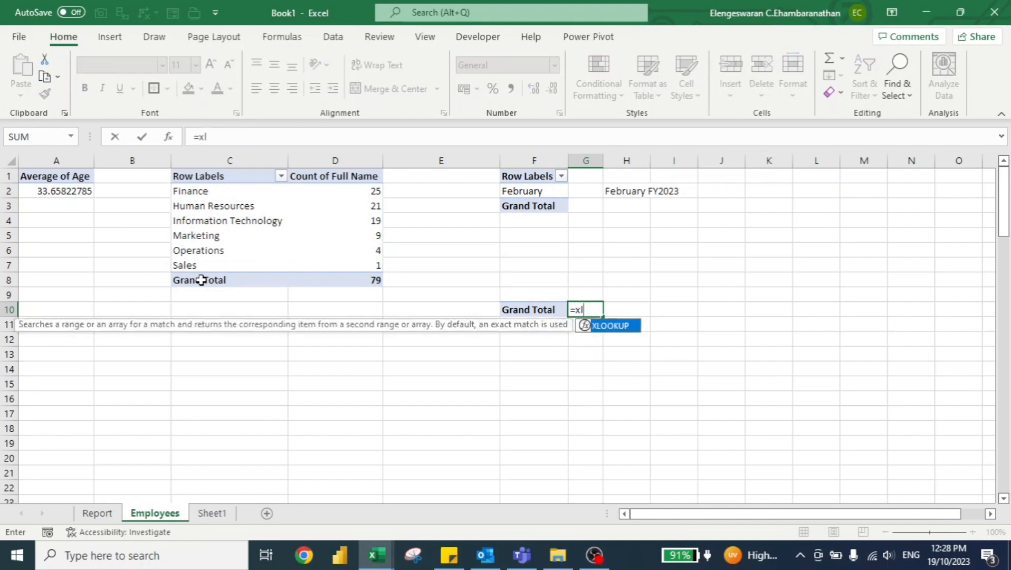
key("Tab")
key("Left")
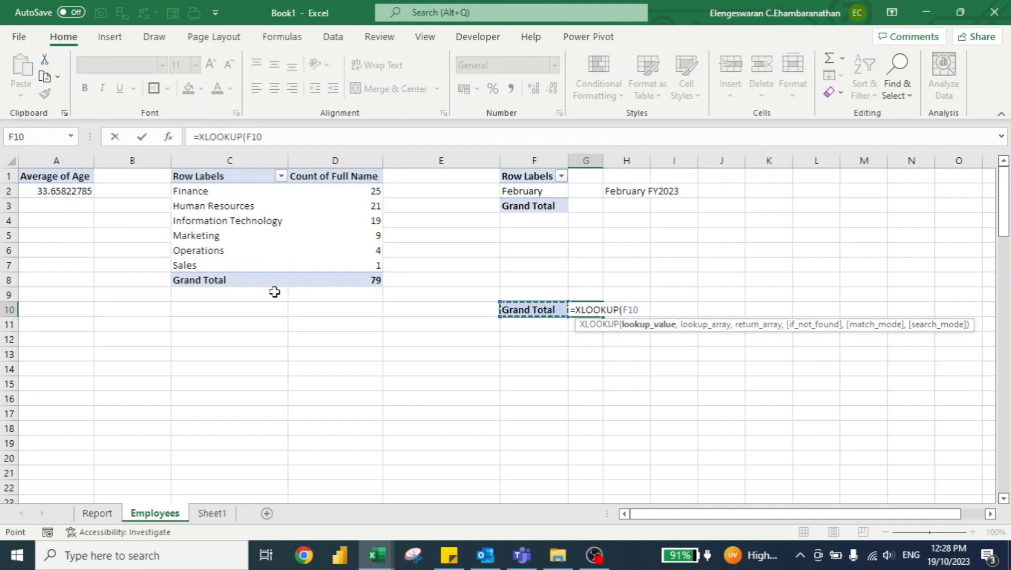
type(",")
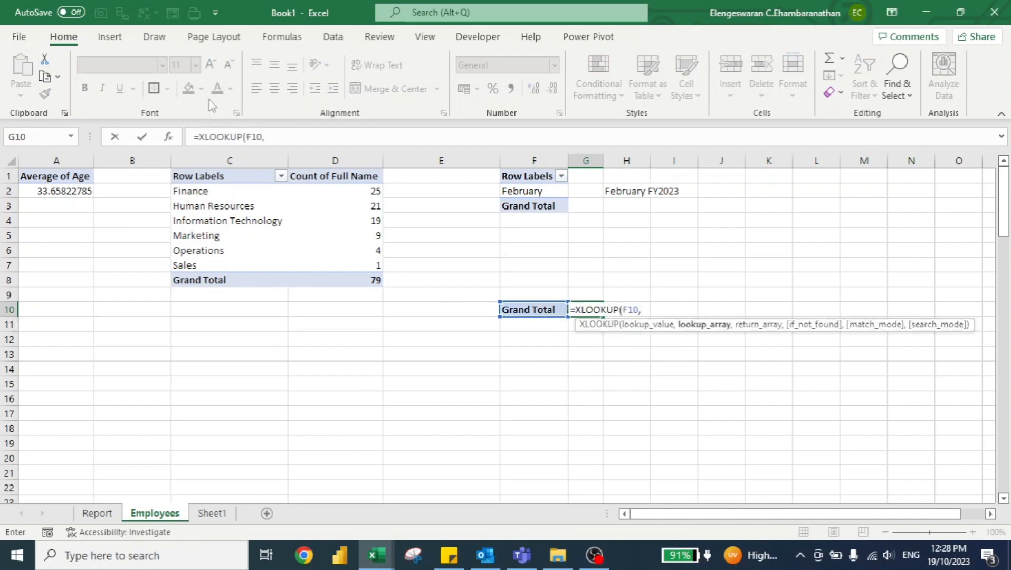
left_click(224, 158)
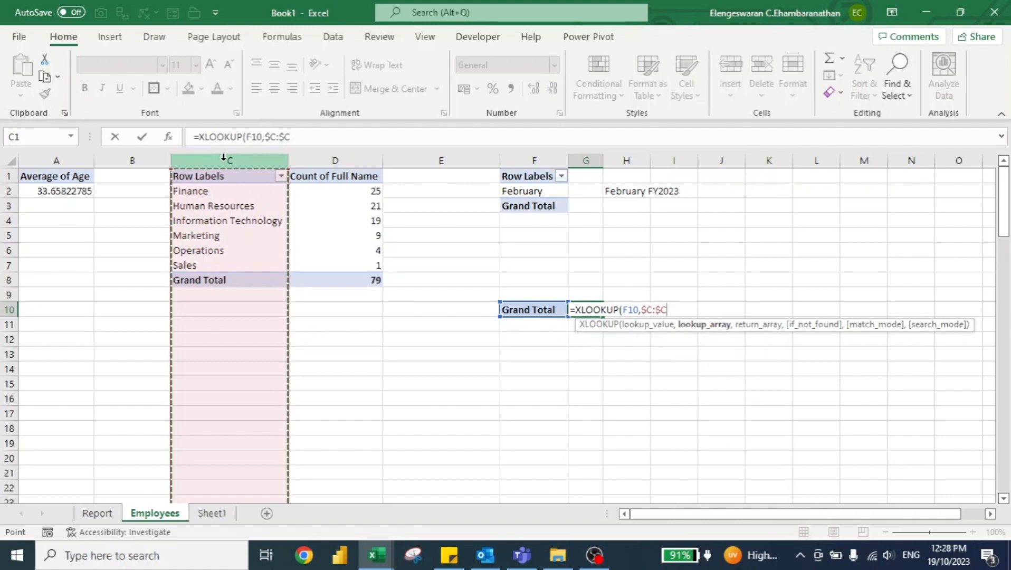
type(",")
left_click(332, 158)
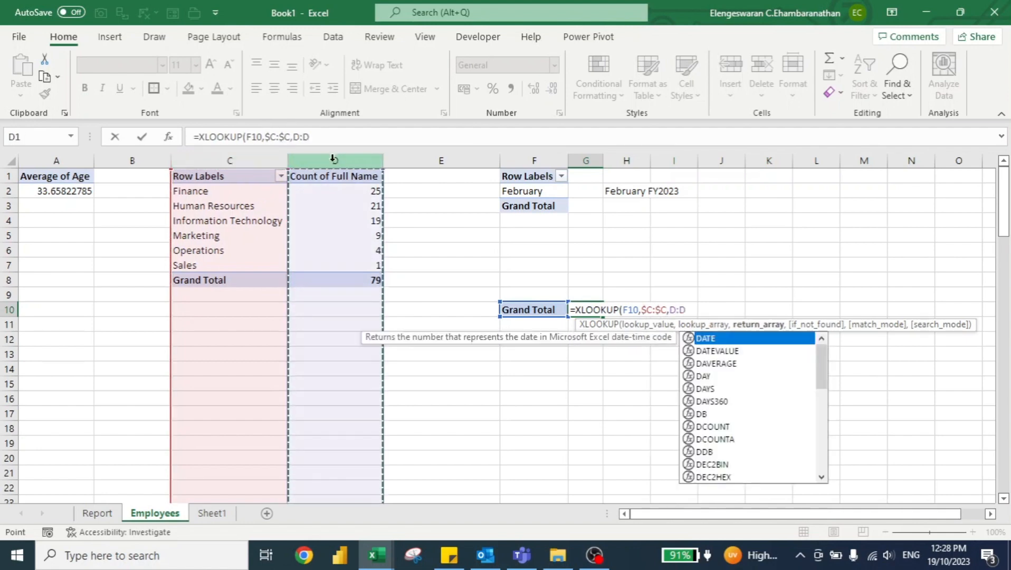
type(")")
key("Return")
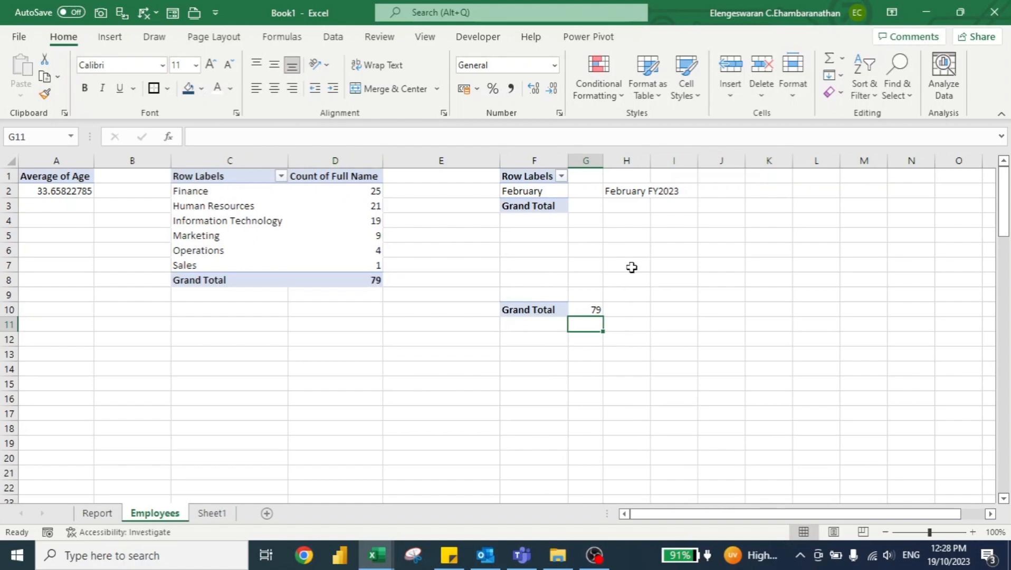
Step: Link the text of the Report sheet's rectangle below Number of New Hires to cell G10 of the Employees sheet
key("ctrl+Page_Up")
left_click(107, 424)
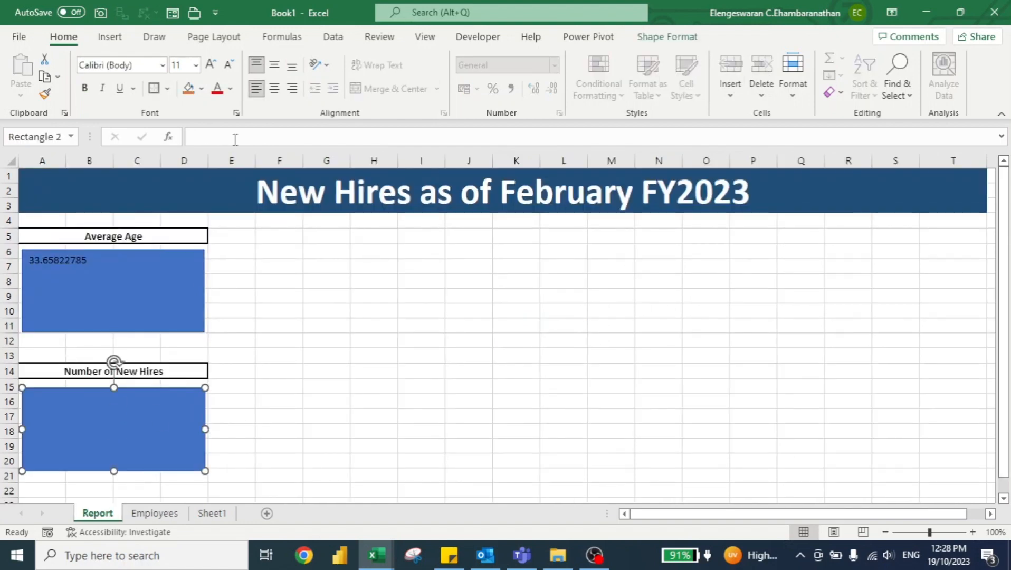
left_click(229, 132)
type("=")
key("ctrl+Page_Down")
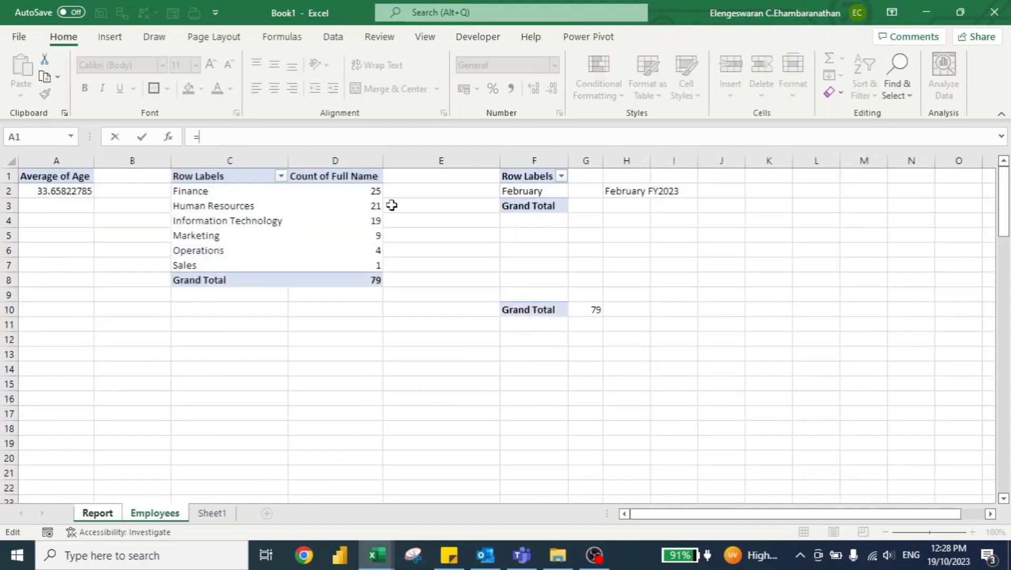
left_click(592, 307)
key("Return")
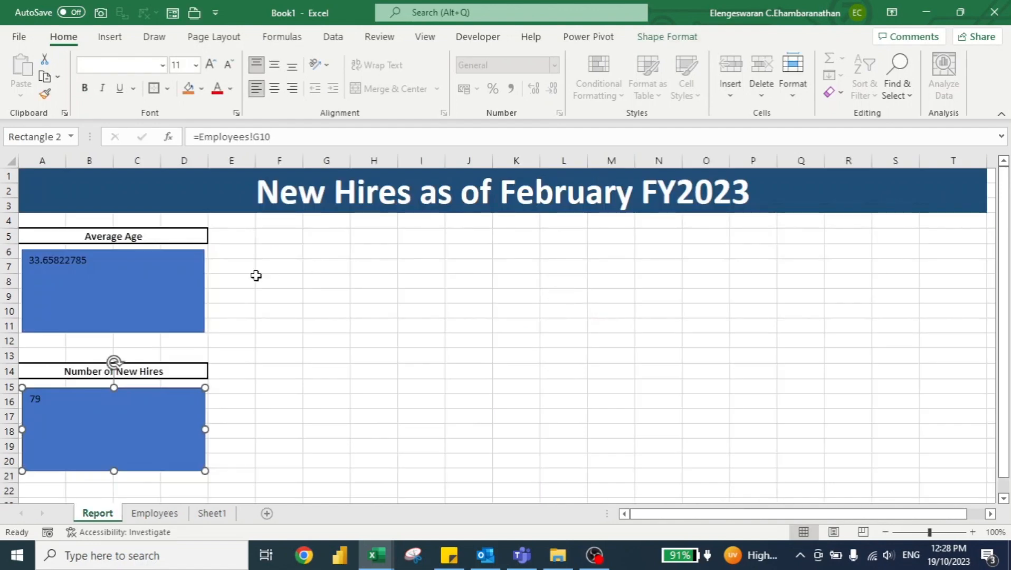
Step: Center the Average Age rectangle's text vertically and horizontally and set its font size to 43
left_click(171, 289)
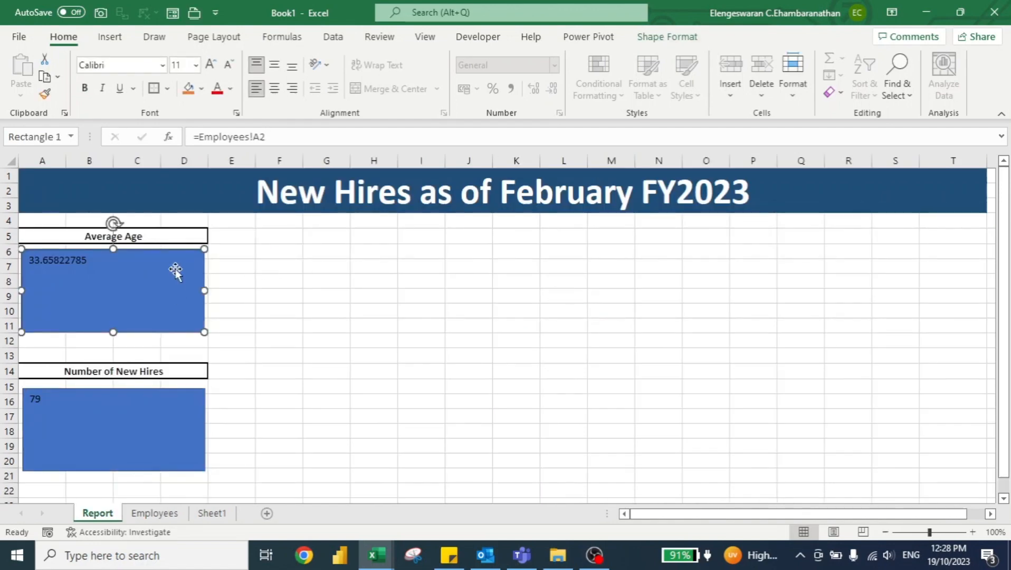
left_click(274, 65)
left_click(274, 88)
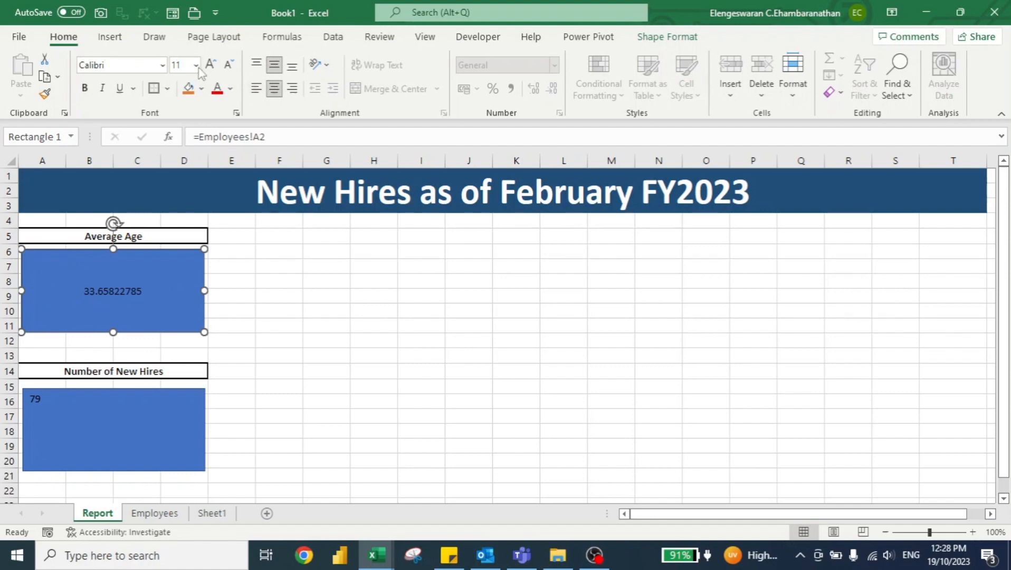
left_click(189, 67)
type("43")
key("Return")
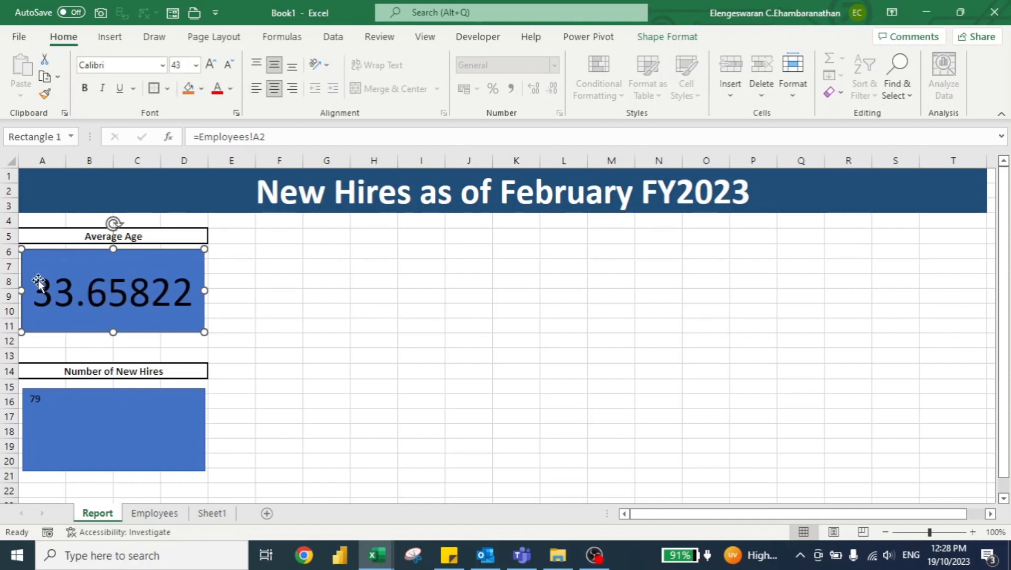
Step: Format the Average of Age value in cell A2 on the Employees sheet as Accounting with 2 decimal places and no symbol
left_click(153, 513)
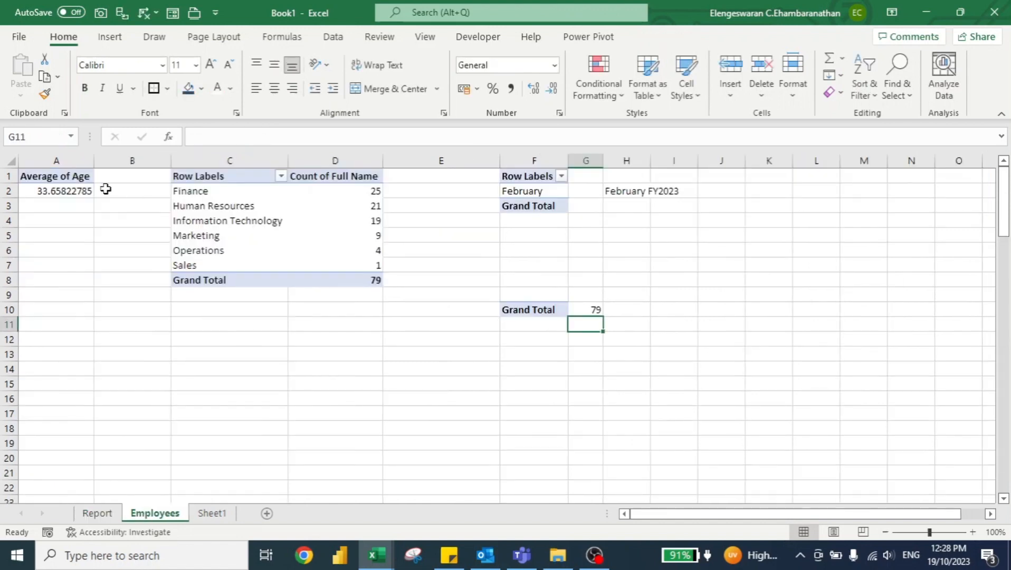
left_click(74, 193)
right_click(74, 193)
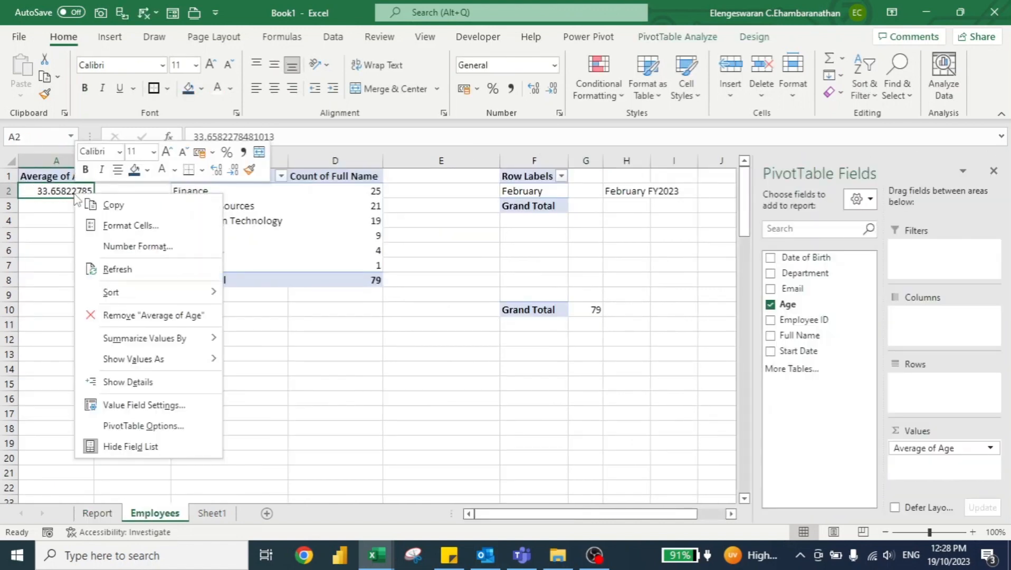
left_click(132, 229)
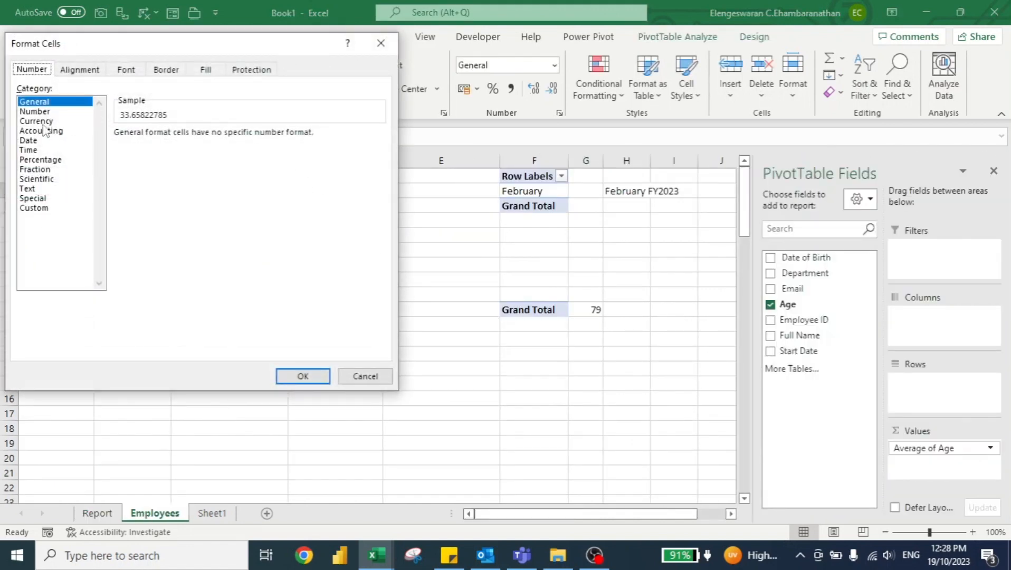
left_click(39, 131)
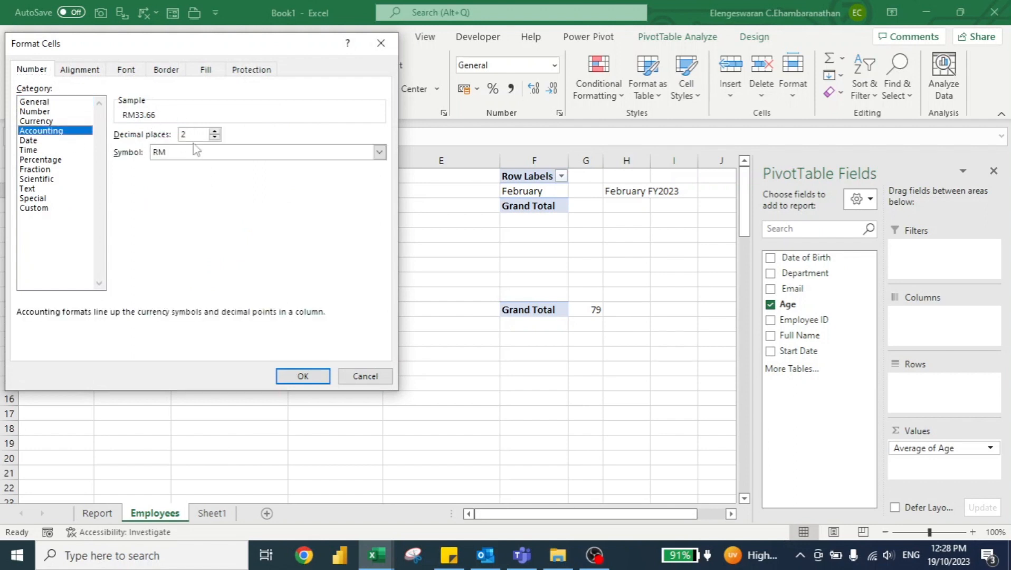
left_click(195, 151)
left_click(176, 160)
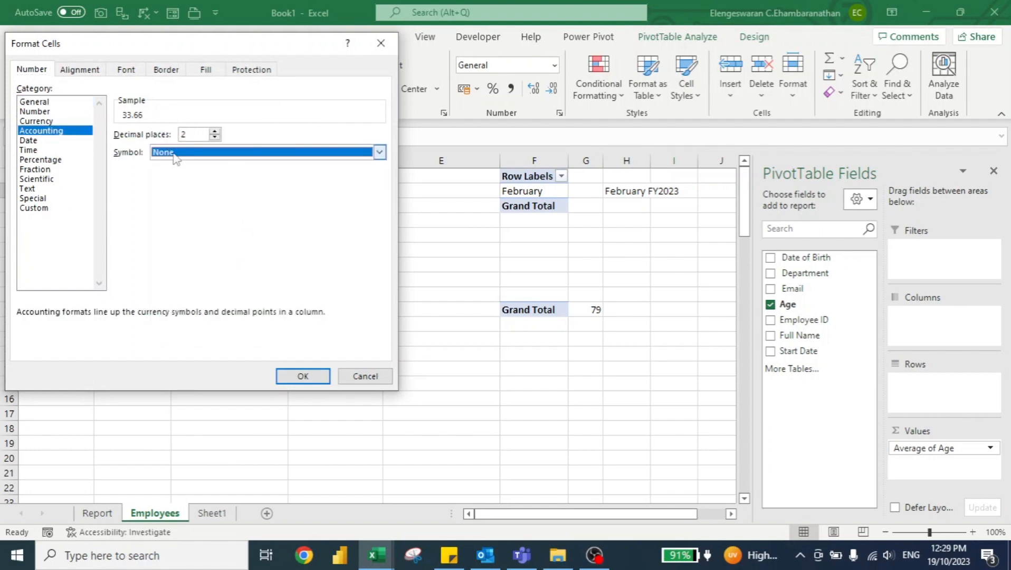
left_click(297, 375)
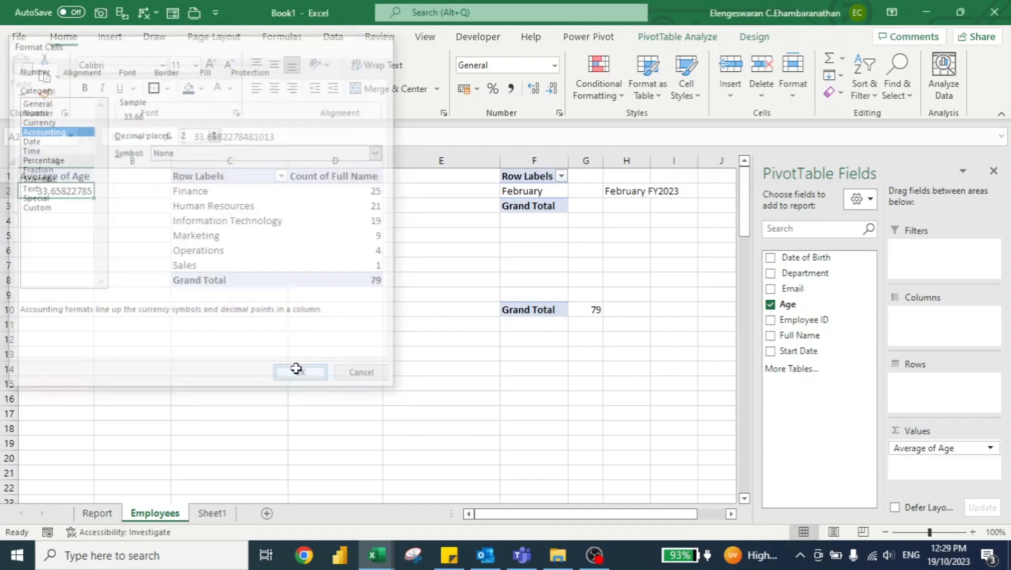
Step: Fill the Average Age rectangle on the Report sheet with a darker theme blue and make its text white and bold
left_click(97, 513)
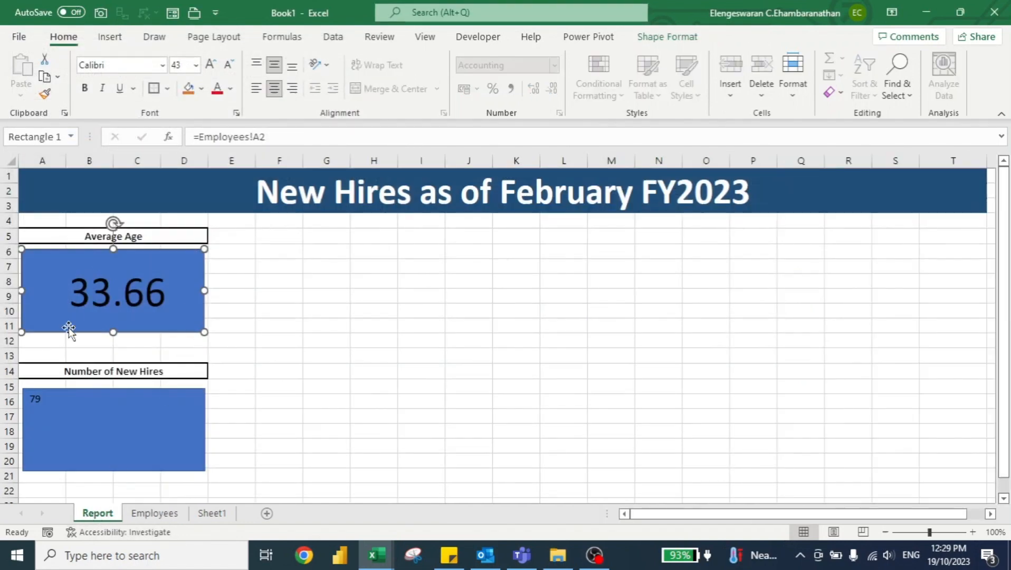
left_click(667, 38)
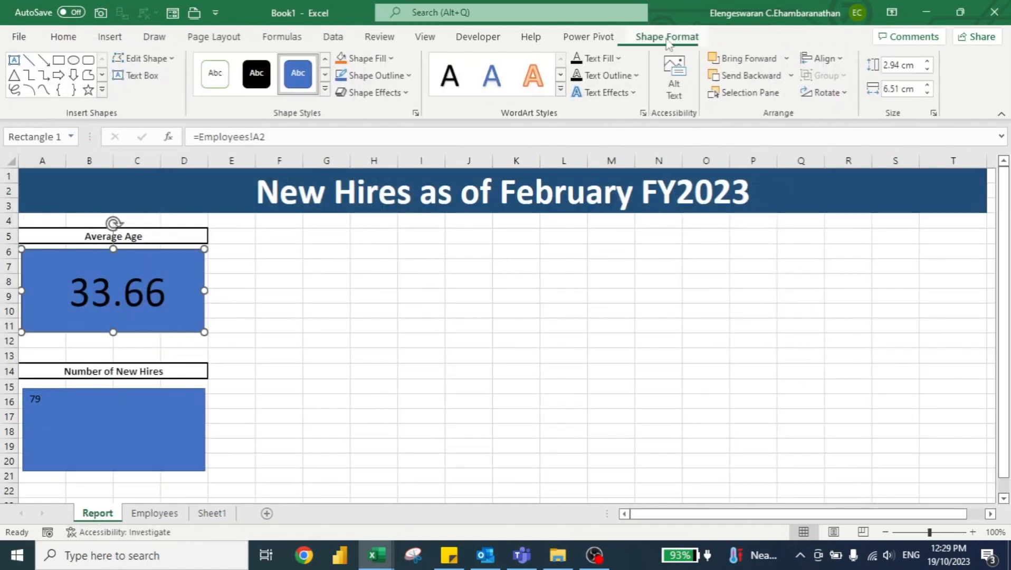
left_click(369, 58)
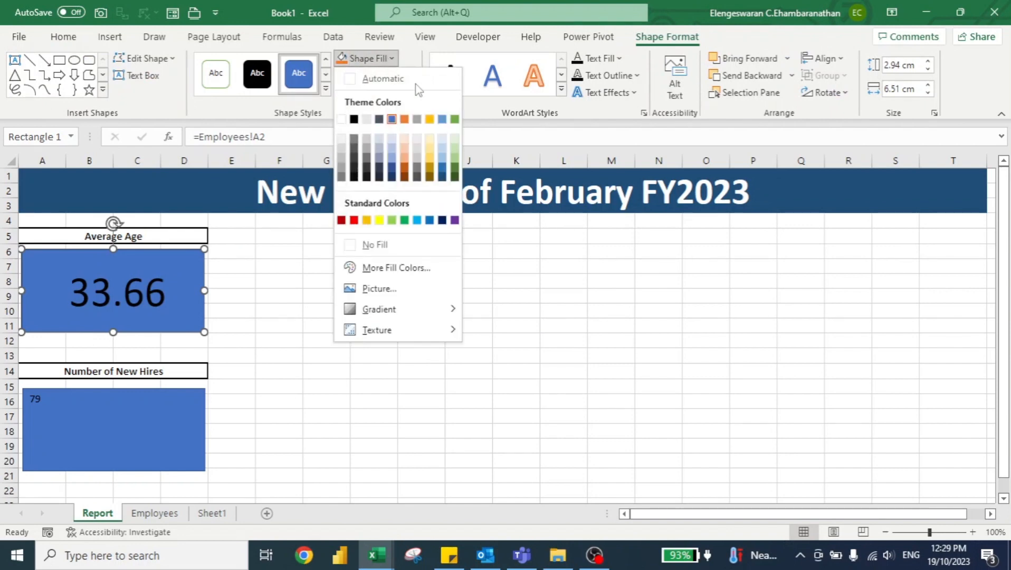
left_click(442, 171)
left_click(372, 75)
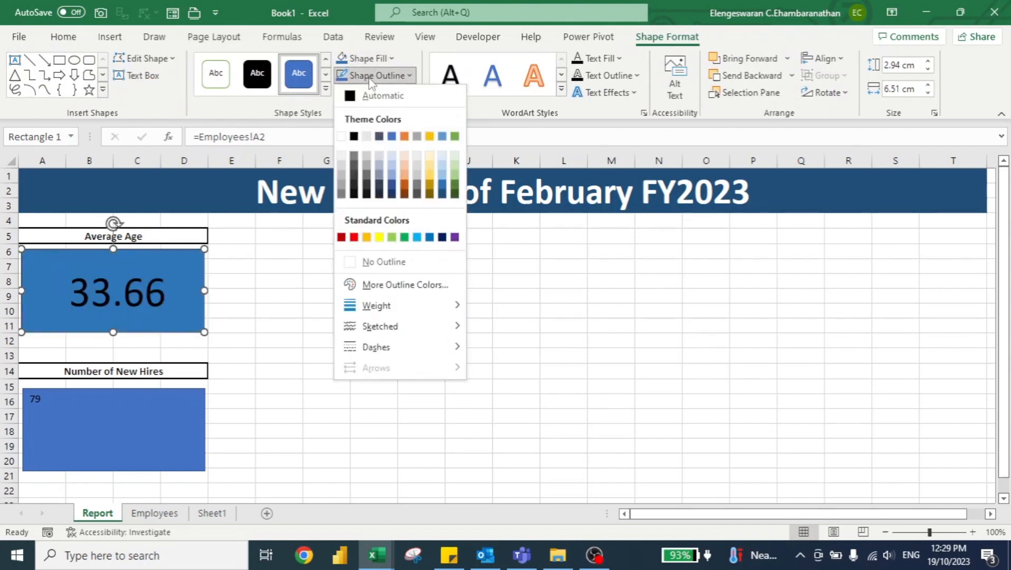
left_click(600, 58)
left_click(600, 58)
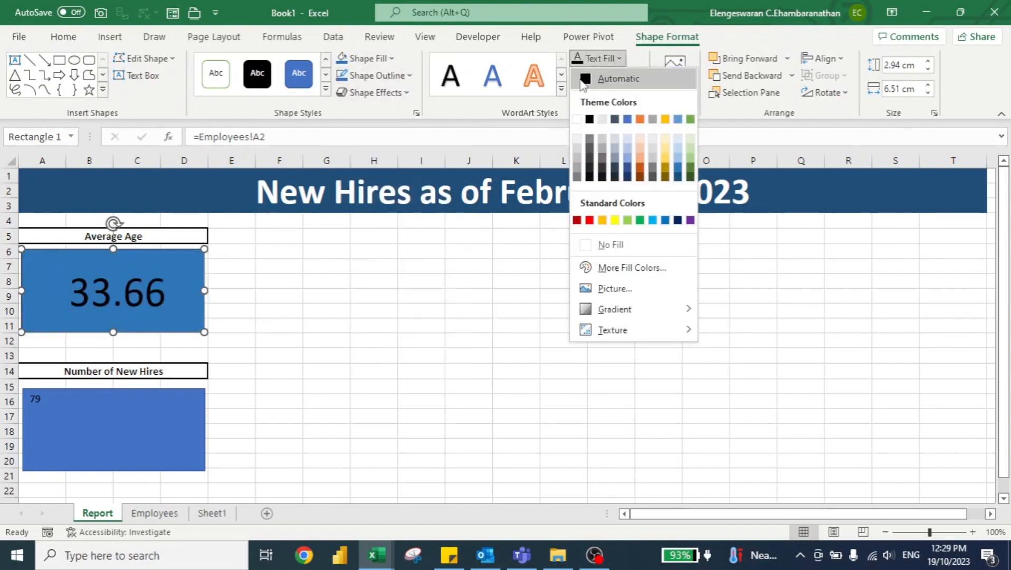
left_click(577, 118)
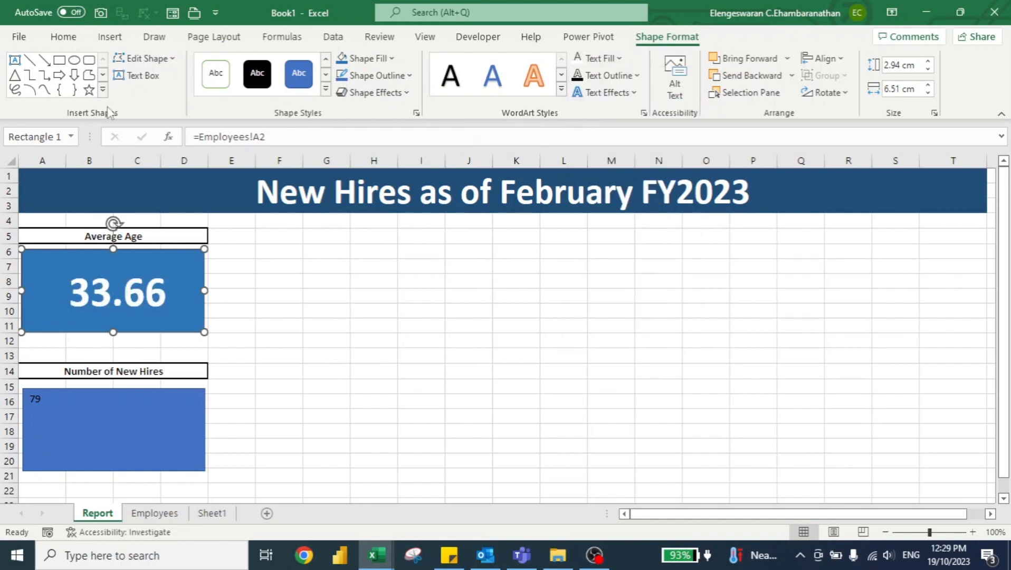
Step: Copy the Average Age rectangle's formatting to the Number of New Hires rectangle with Format Painter
left_click(62, 36)
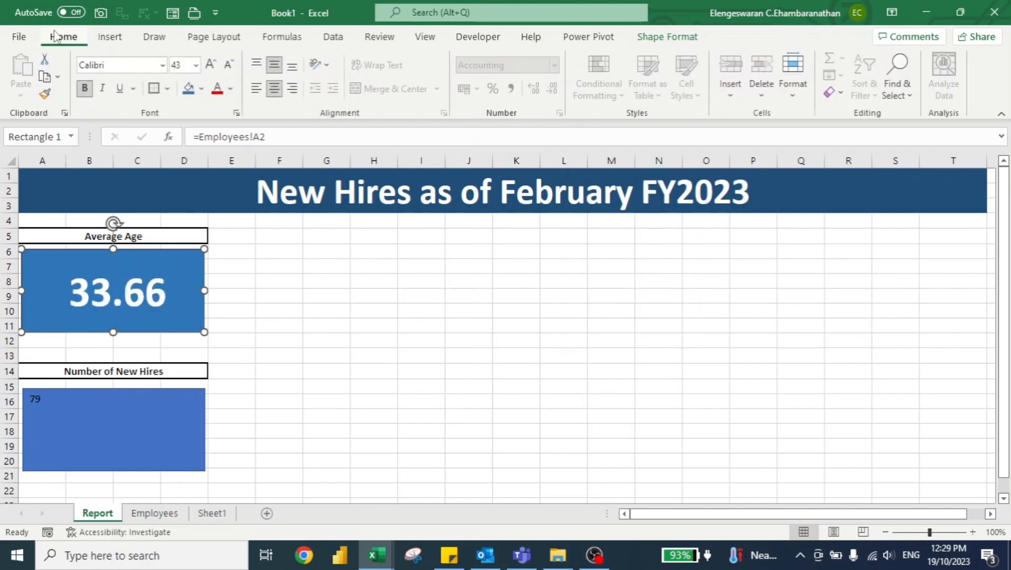
left_click(45, 94)
left_click(122, 424)
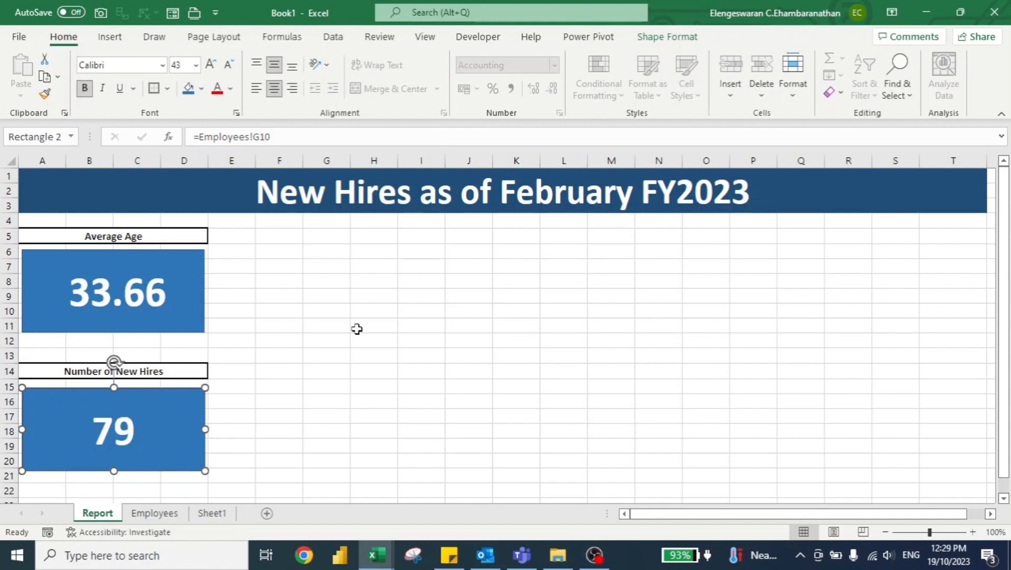
Step: Insert a clustered bar PivotChart from the department PivotTable on the Employees sheet and move it clear of that table
key("ctrl+Page_Down")
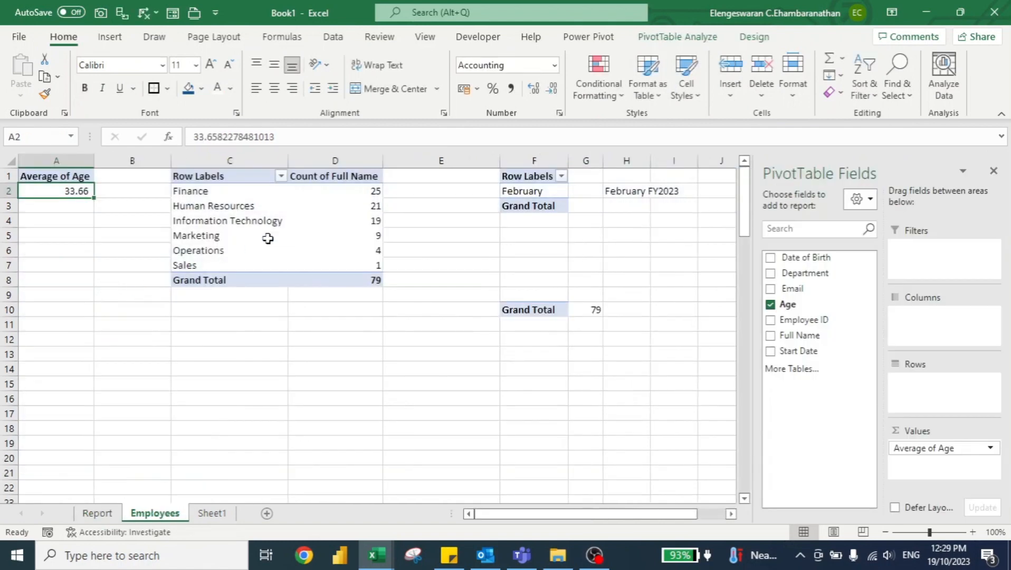
left_click(344, 196)
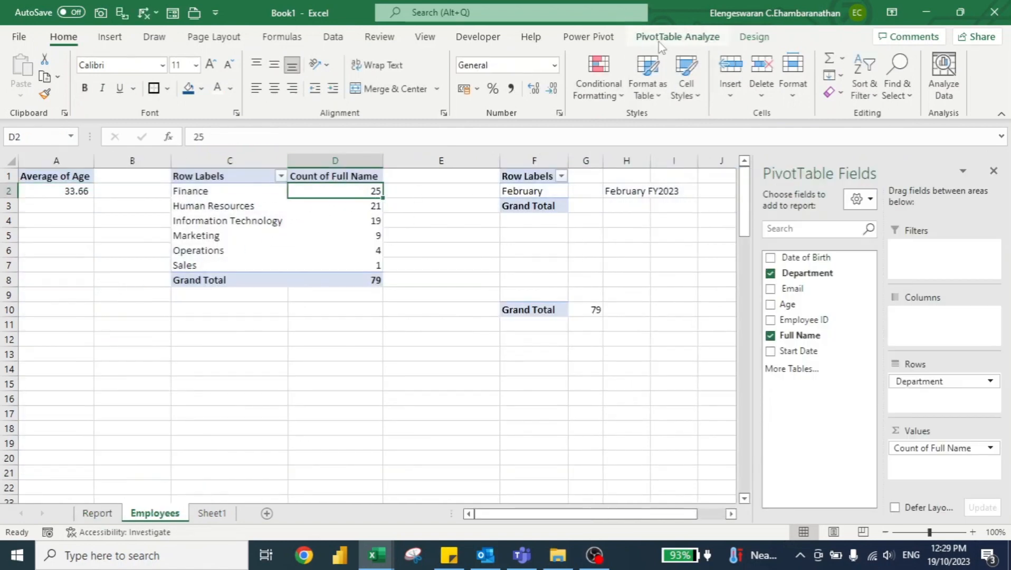
left_click(683, 37)
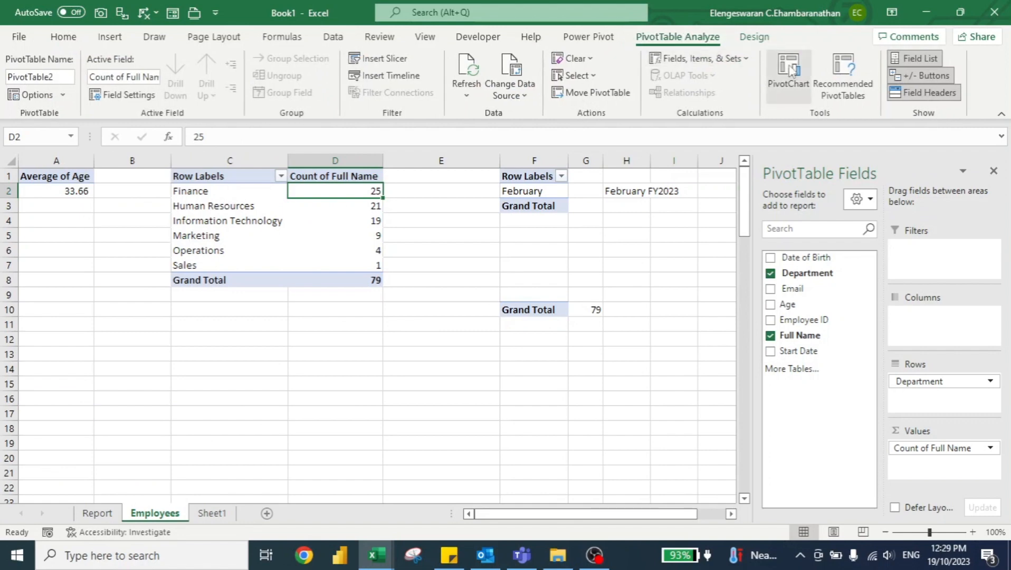
left_click(790, 70)
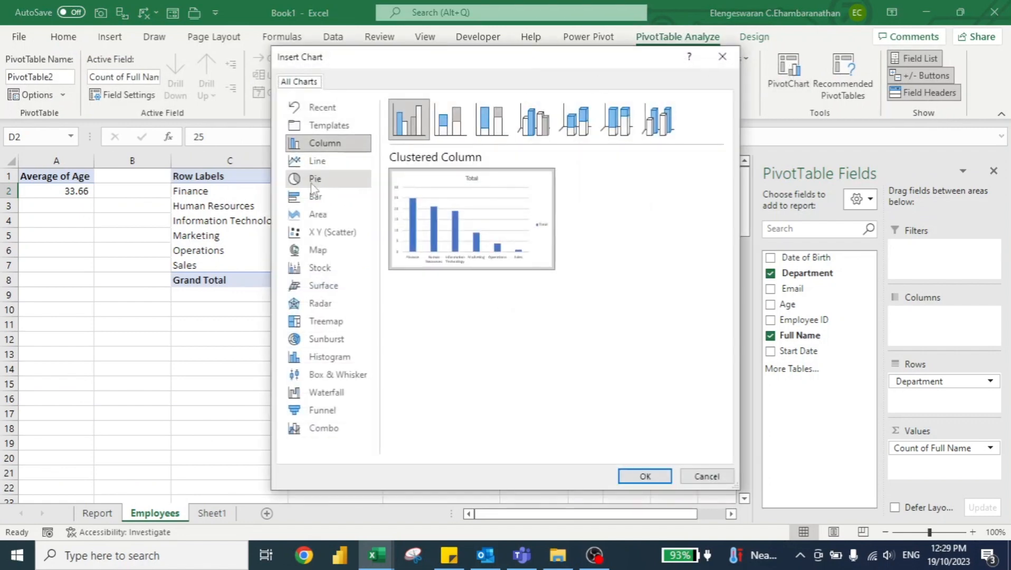
left_click(315, 197)
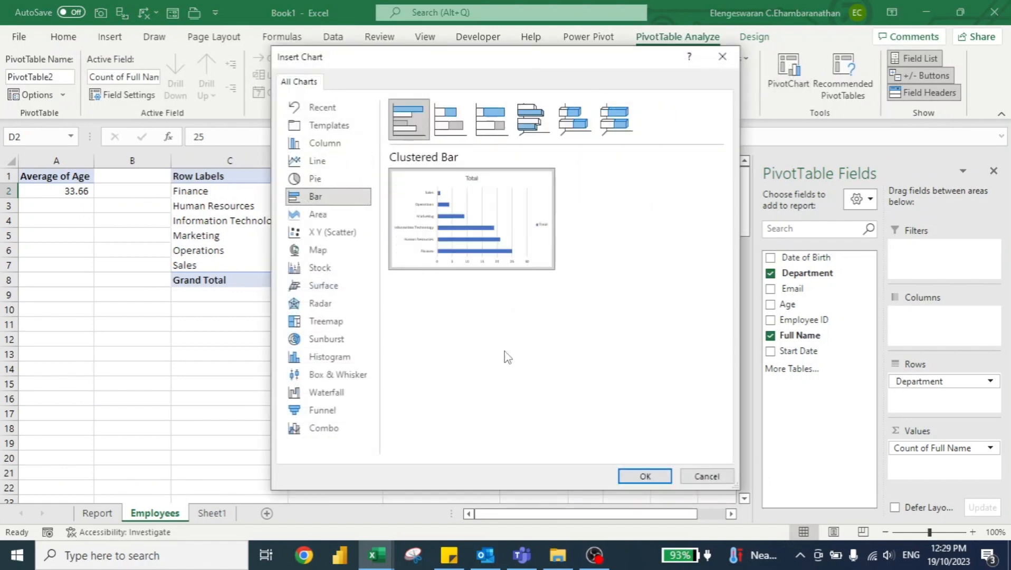
left_click(644, 475)
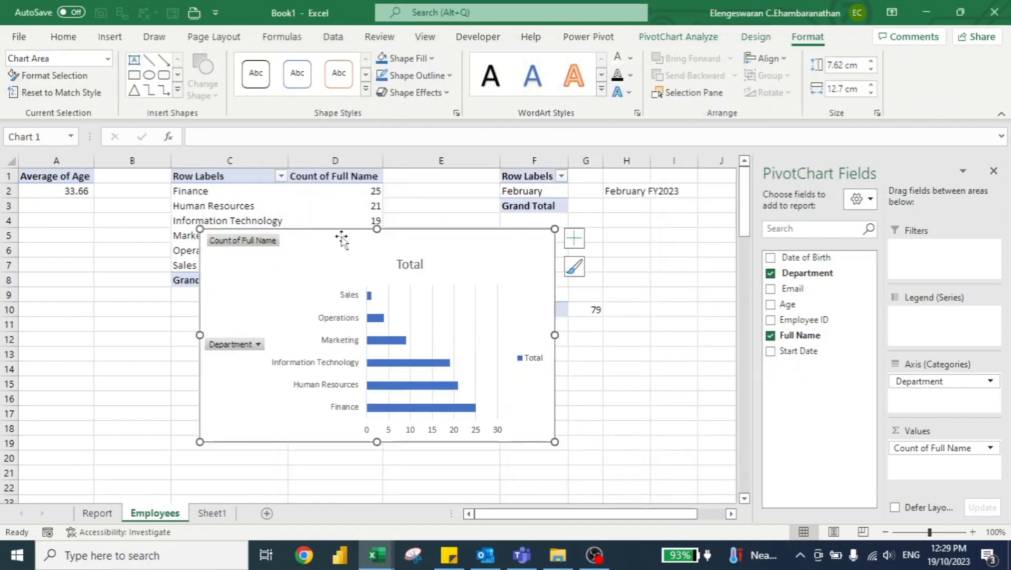
left_click_drag(341, 238, 562, 212)
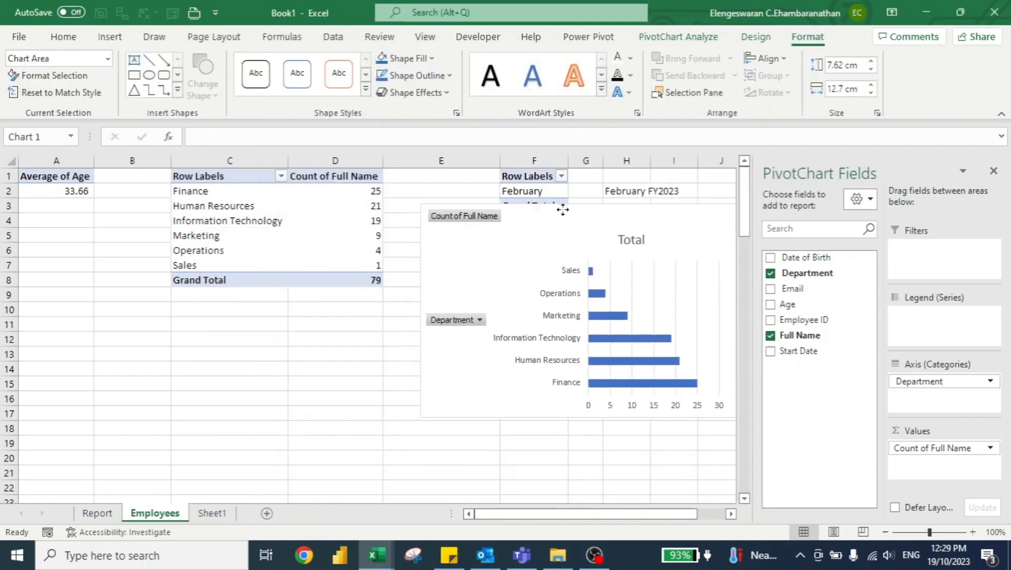
Step: Sort the department PivotTable by Count of Full Name from largest to smallest
left_click(367, 196)
right_click(359, 199)
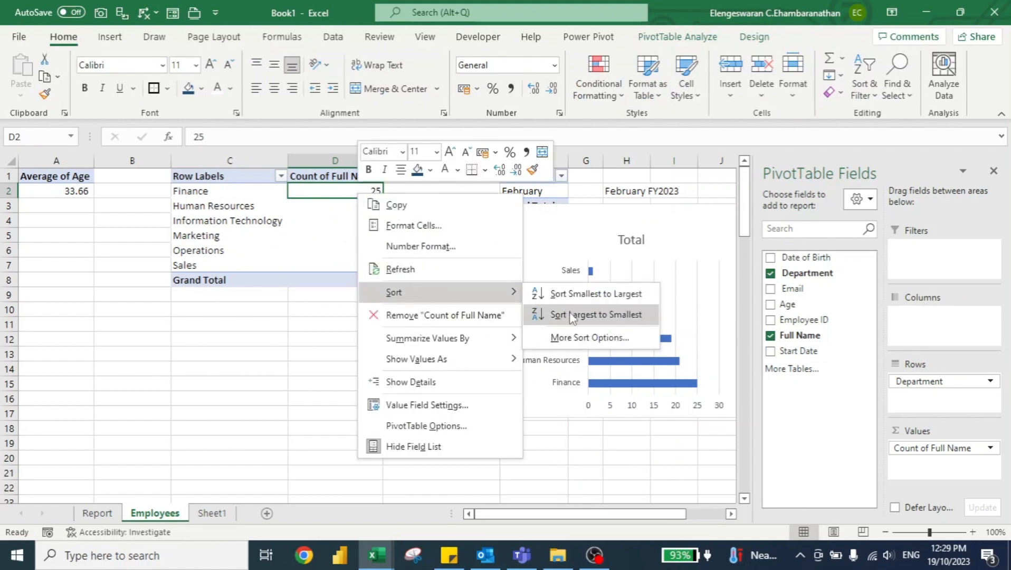
left_click(571, 314)
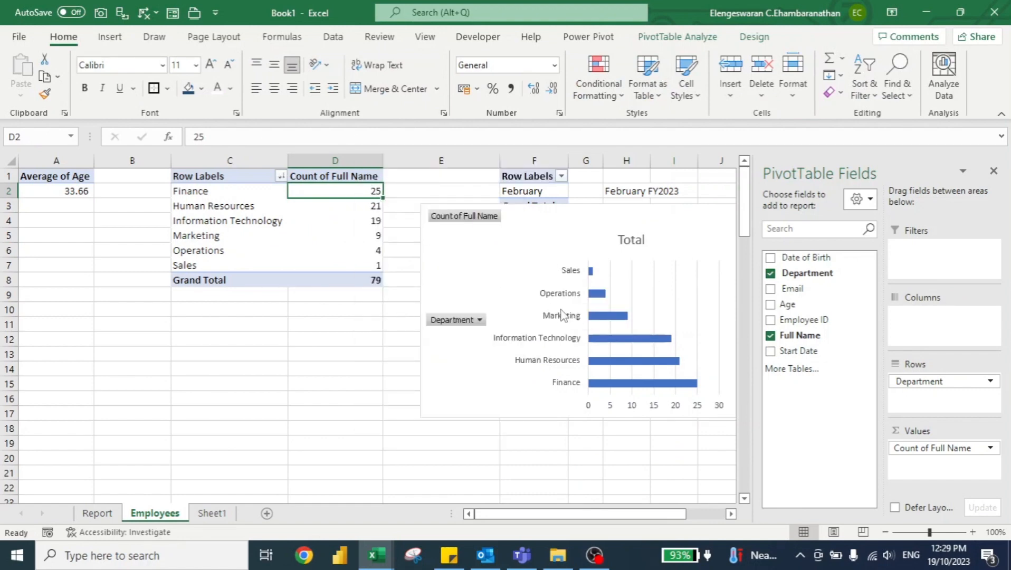
Step: Set the bar chart's department axis to show its categories in reverse order
right_click(560, 323)
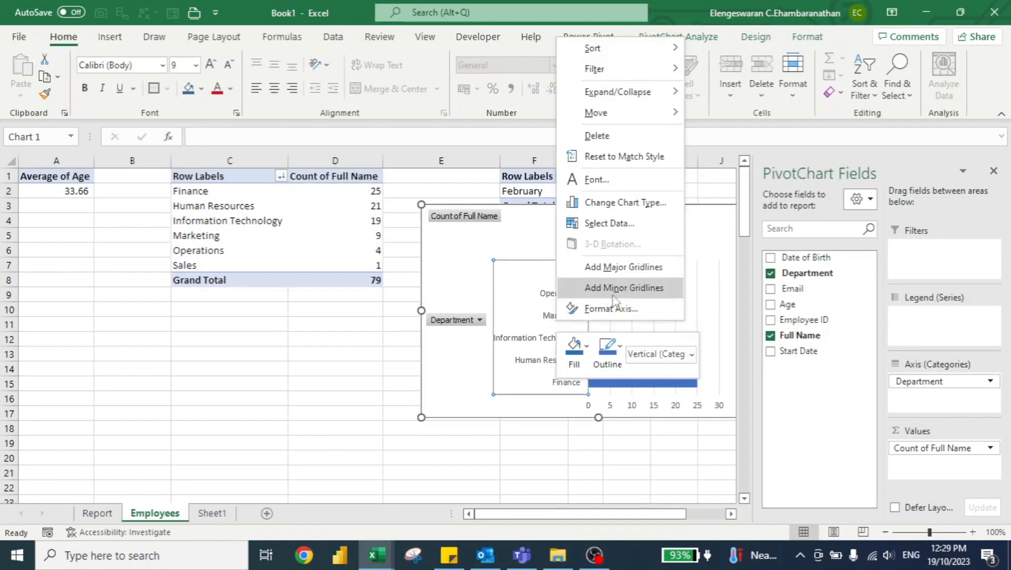
left_click(605, 309)
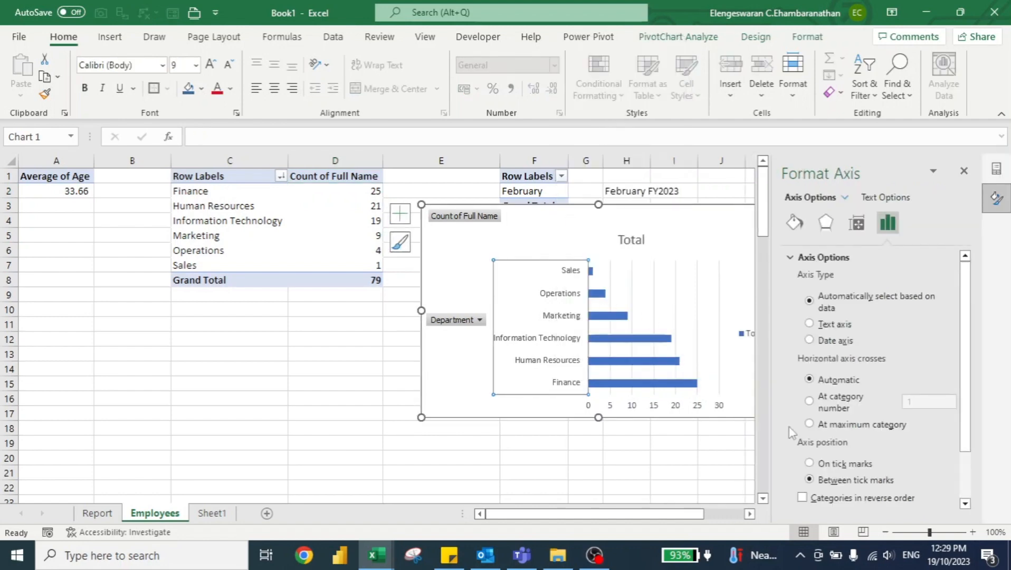
left_click(809, 498)
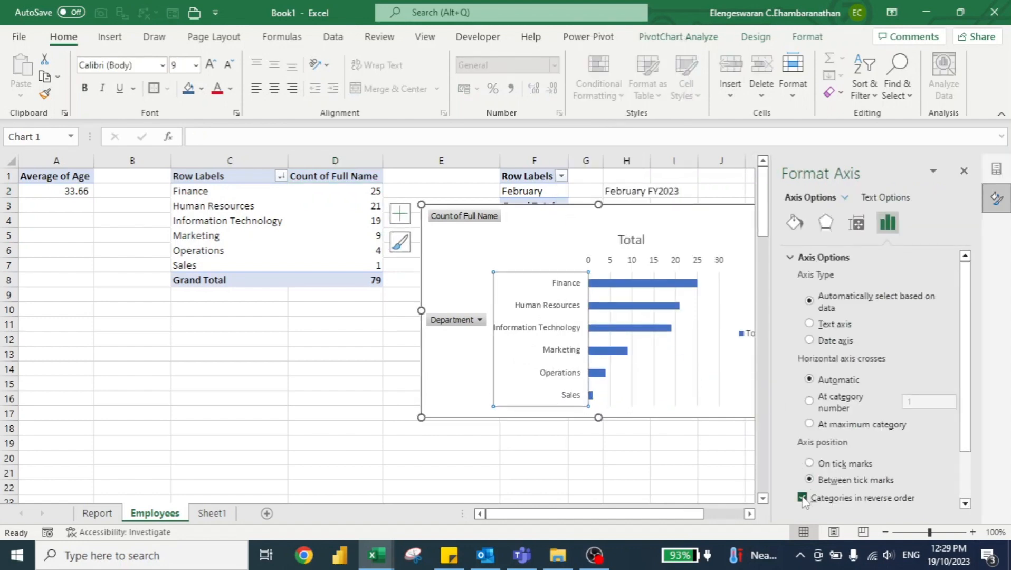
Step: Cut the bar chart from the Employees sheet and paste it at cell F5 of the Report sheet, closing the side pane
left_click(572, 220)
key("Delete")
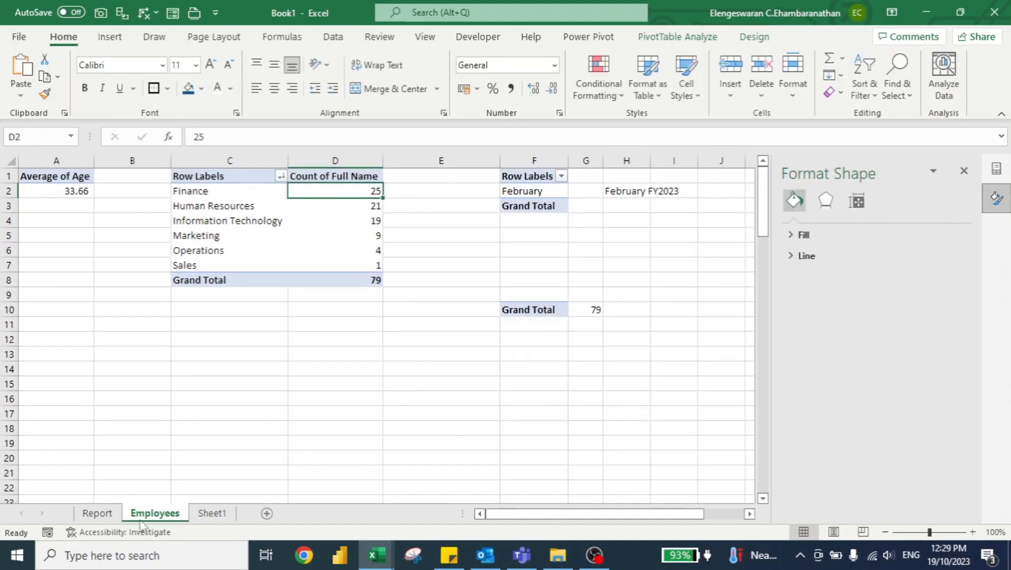
left_click(88, 513)
left_click(275, 230)
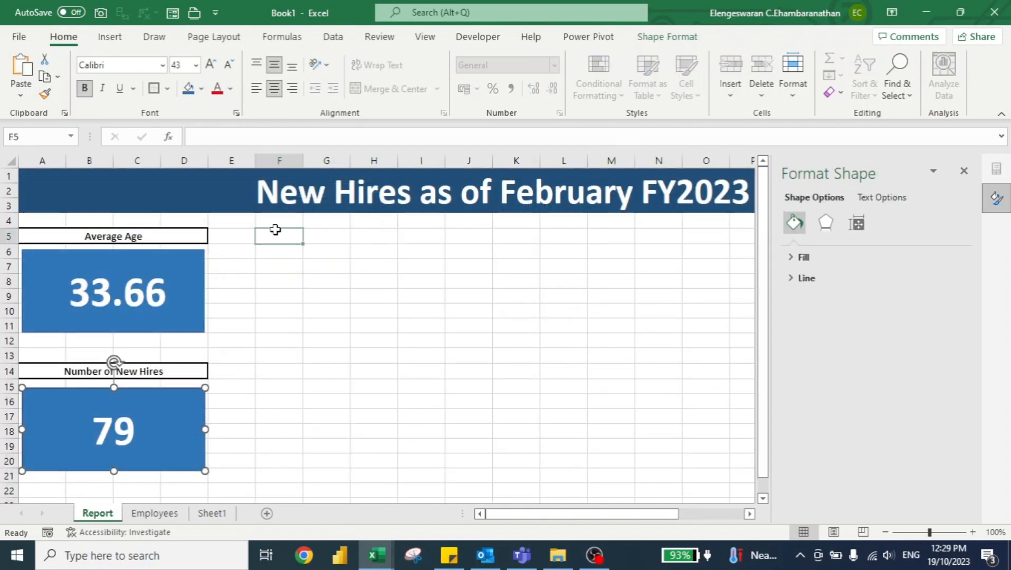
key("ctrl+v")
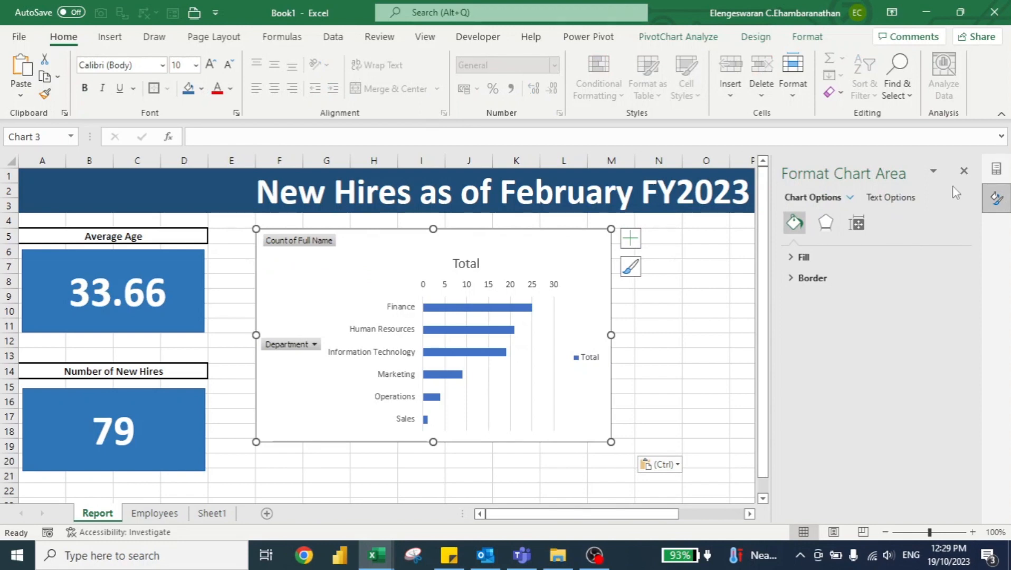
left_click(996, 169)
left_click(997, 171)
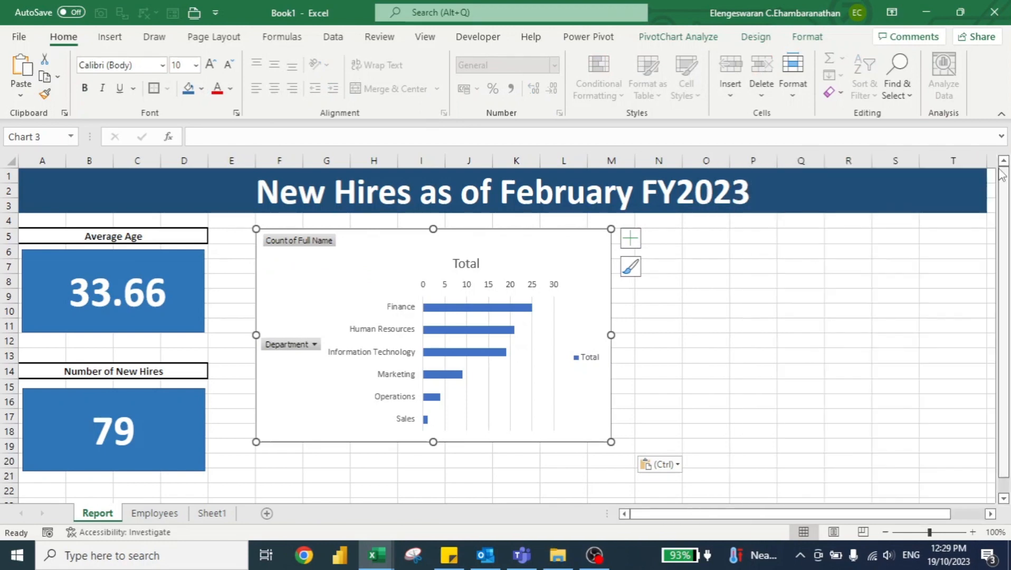
Step: Remove the chart's legend, gridlines, horizontal value axis and all field buttons, and add data labels to the bars
left_click(630, 239)
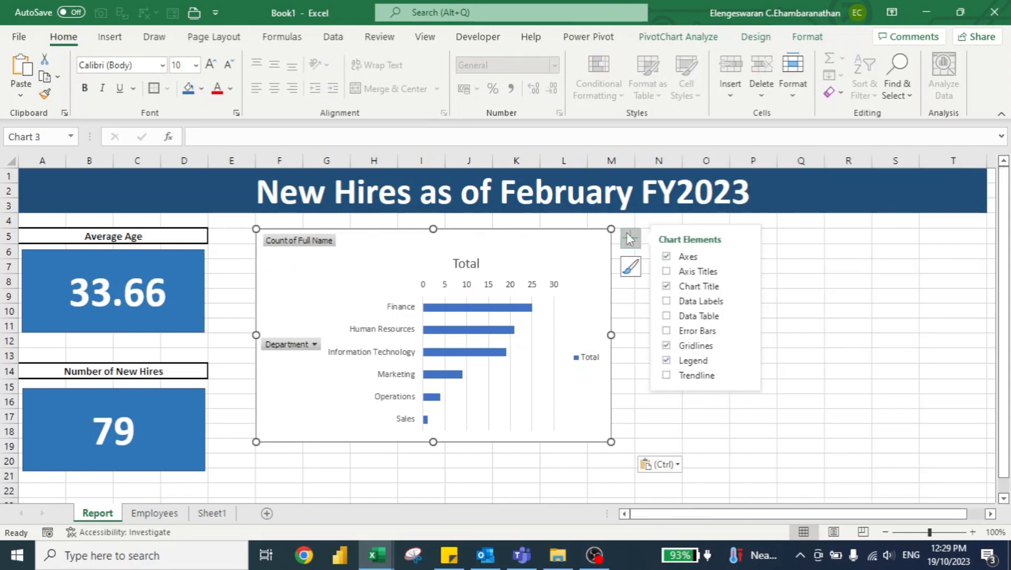
left_click(667, 360)
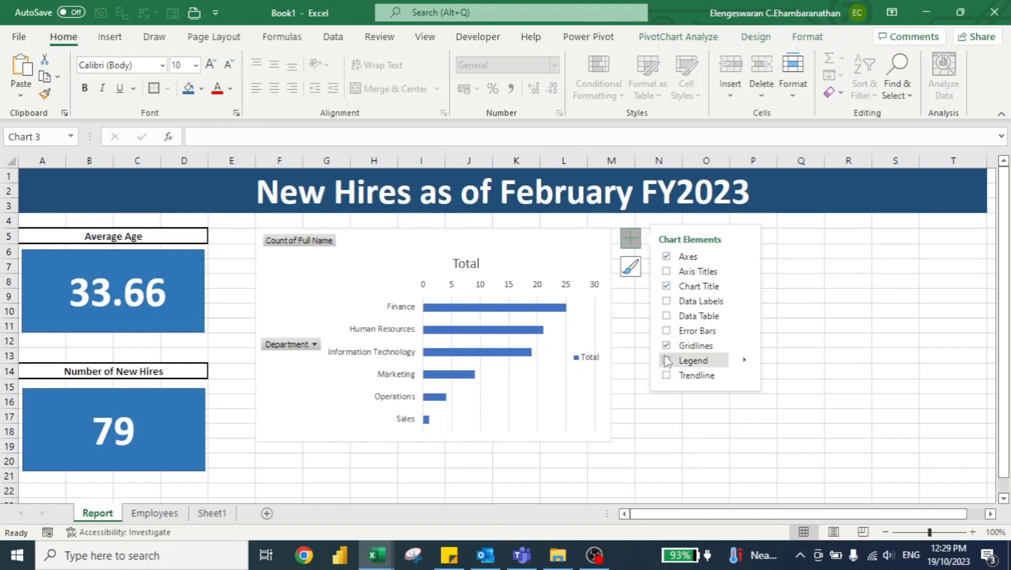
left_click(666, 345)
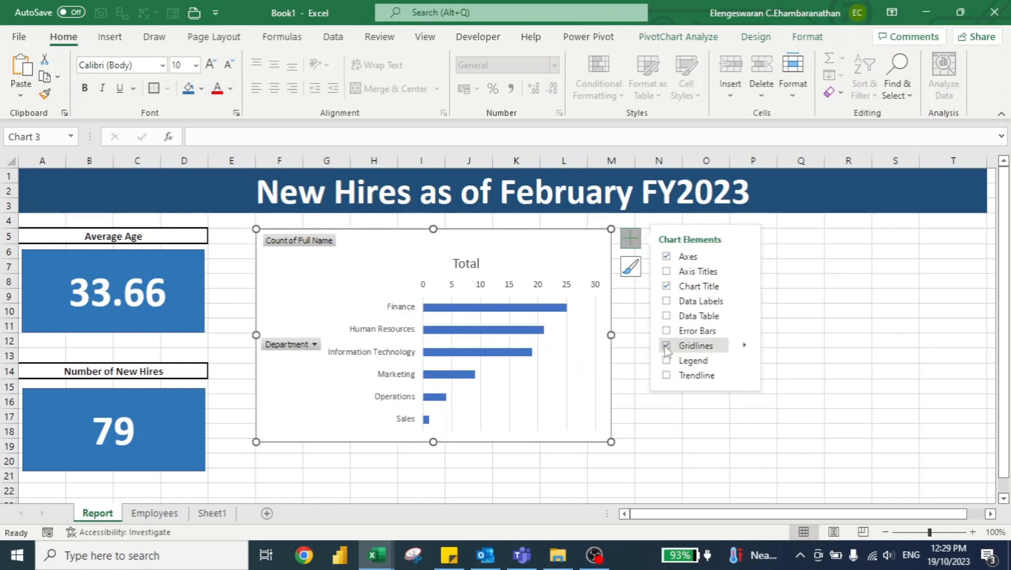
left_click(666, 302)
left_click(544, 288)
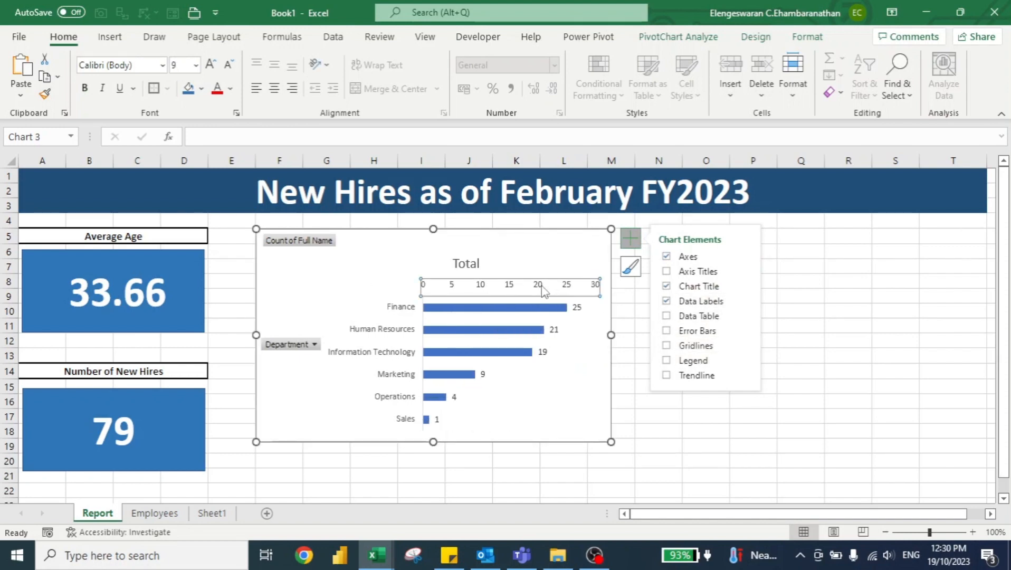
key("Delete")
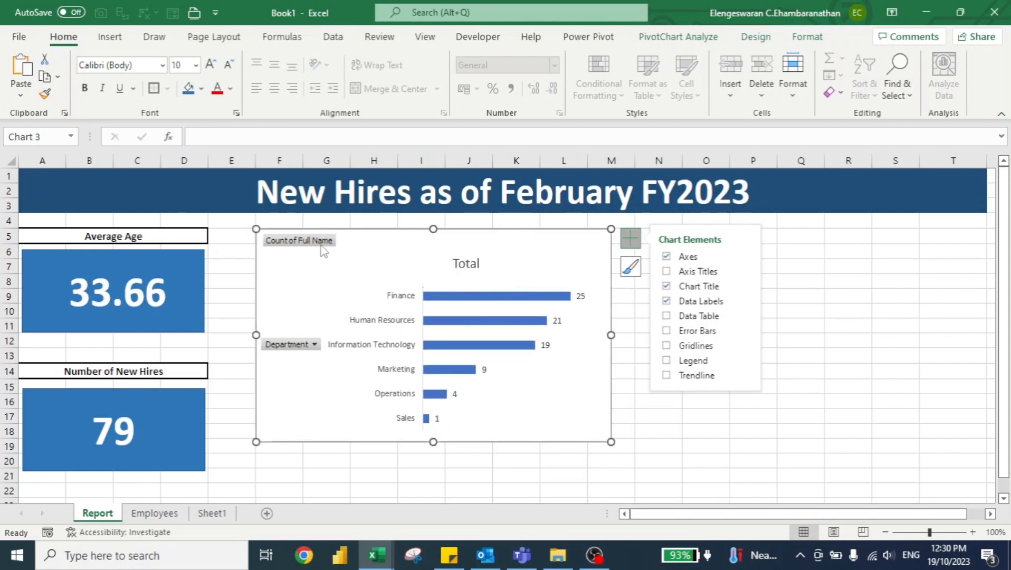
right_click(309, 244)
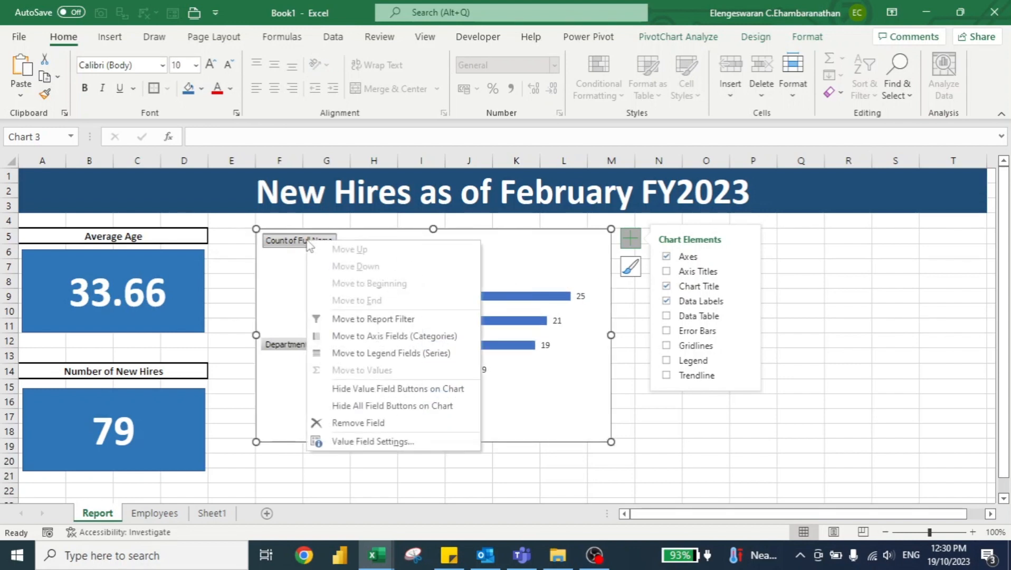
left_click(390, 405)
Step: Change the chart title to "New Hires by Dept" and move it above the department labels
double_click(439, 245)
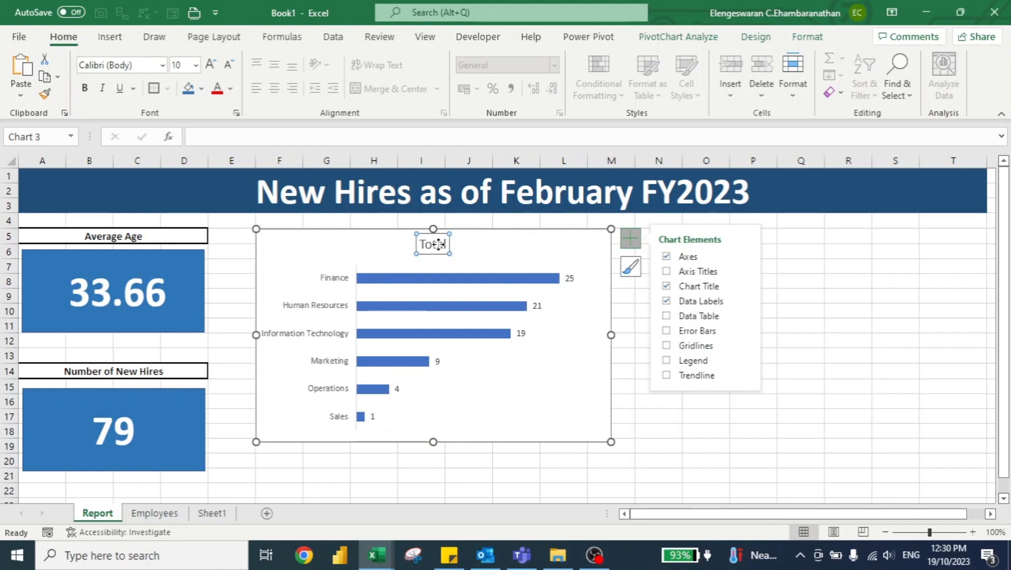
double_click(437, 244)
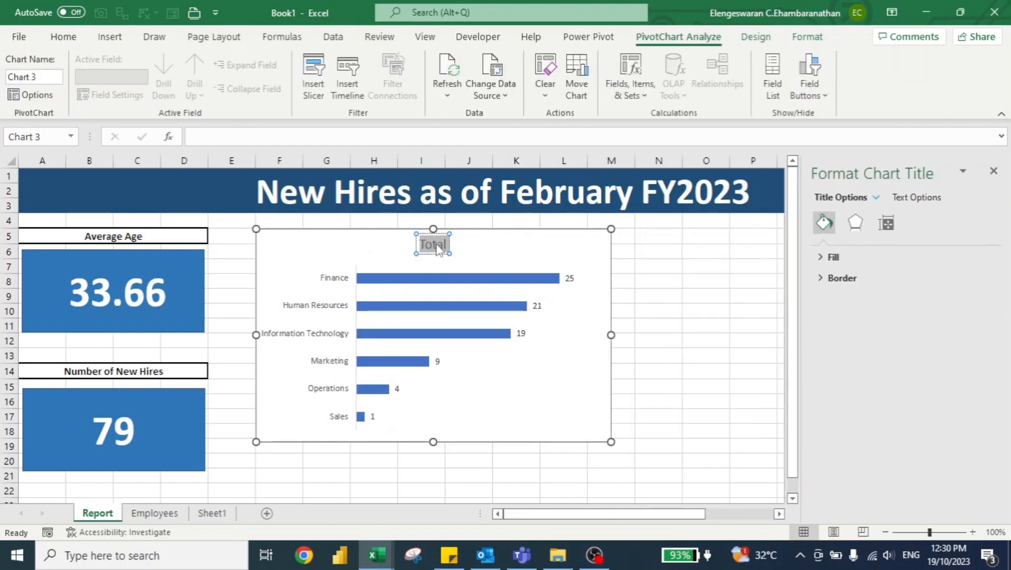
type("New Hire")
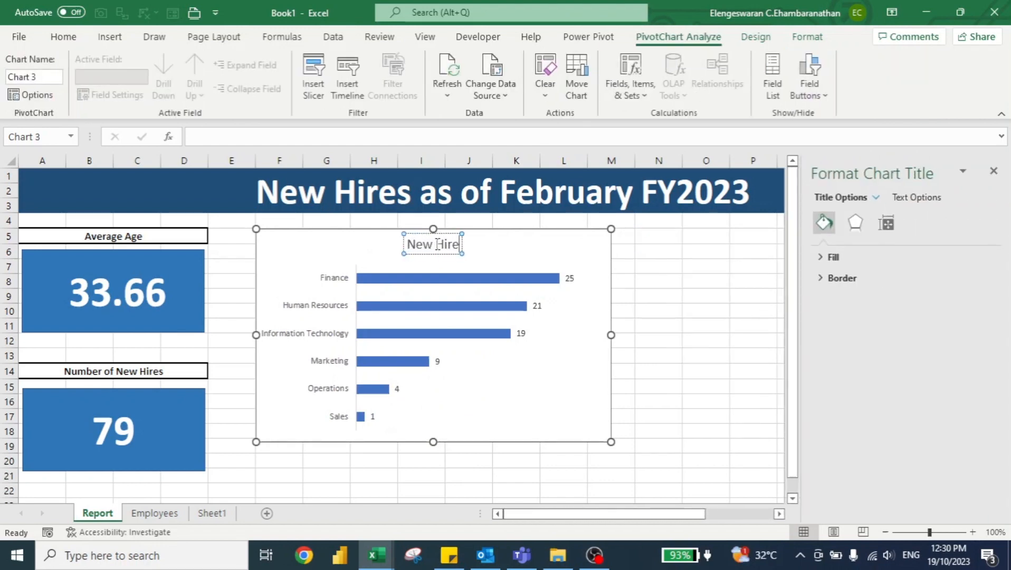
type("s by Dept")
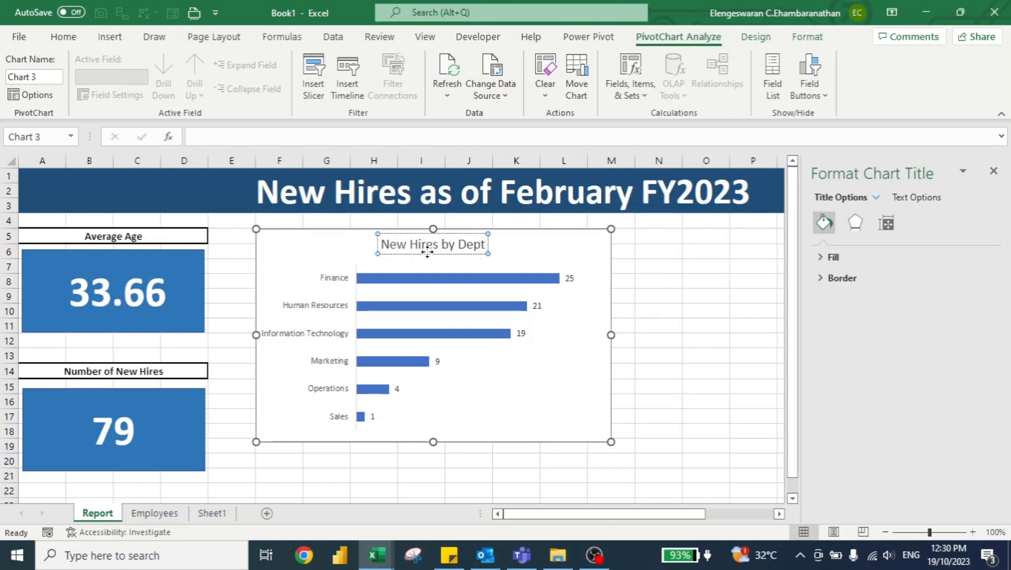
left_click_drag(426, 255, 332, 254)
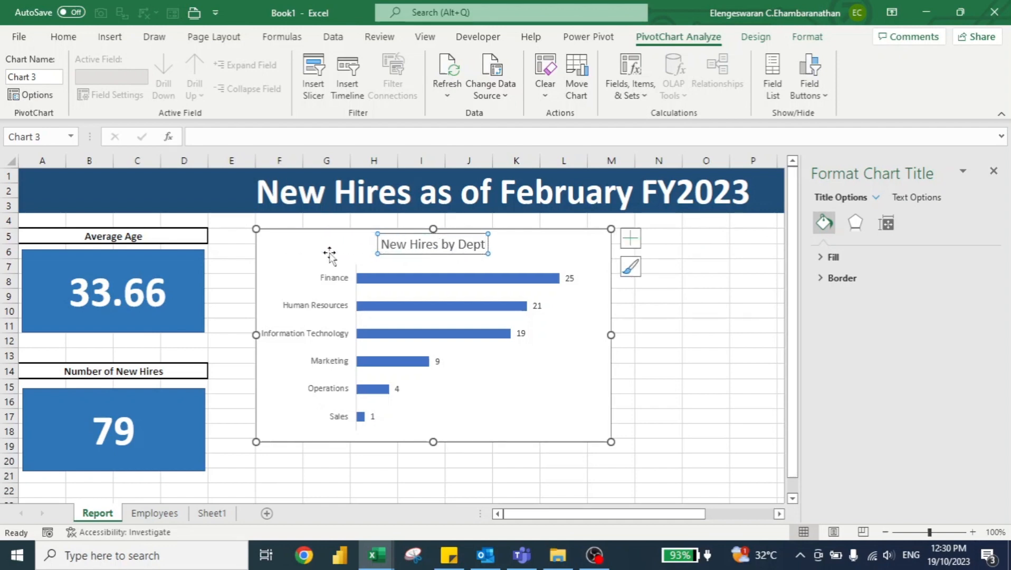
left_click(994, 170)
Step: Enlarge the chart to span from column F into column T, down to row 21, and hide the Report sheet's gridlines
left_click_drag(611, 442, 965, 482)
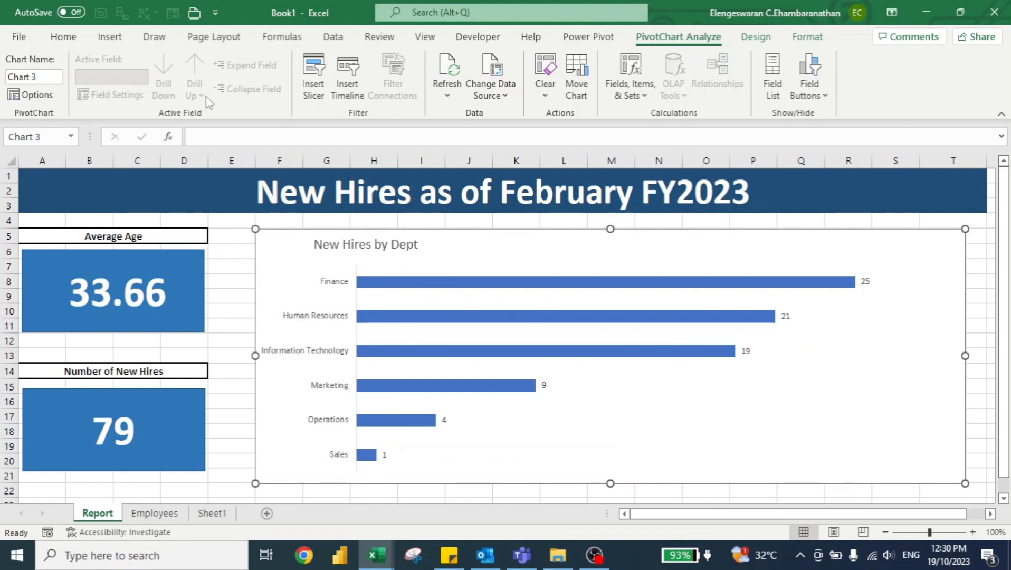
left_click(427, 37)
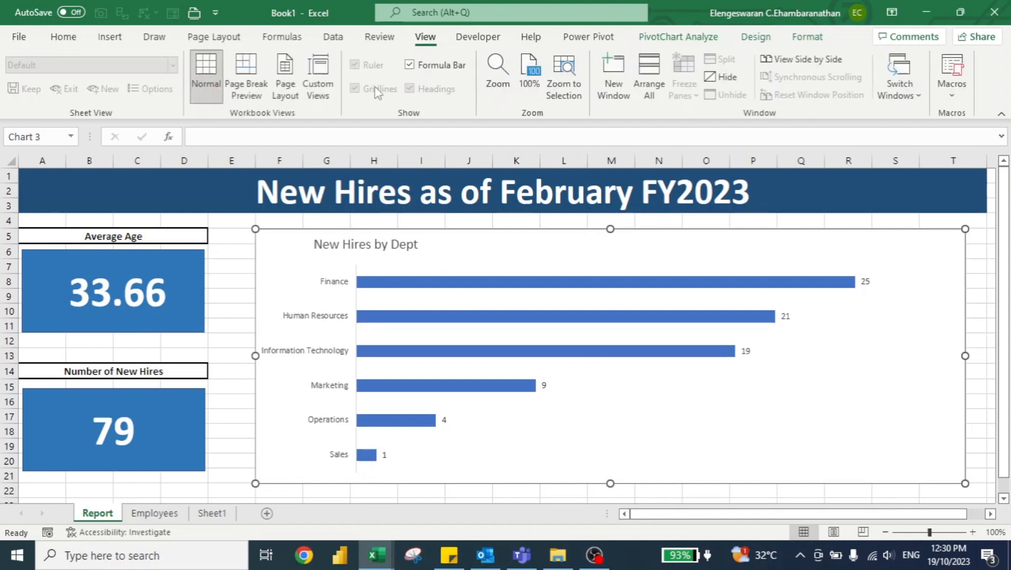
left_click(225, 247)
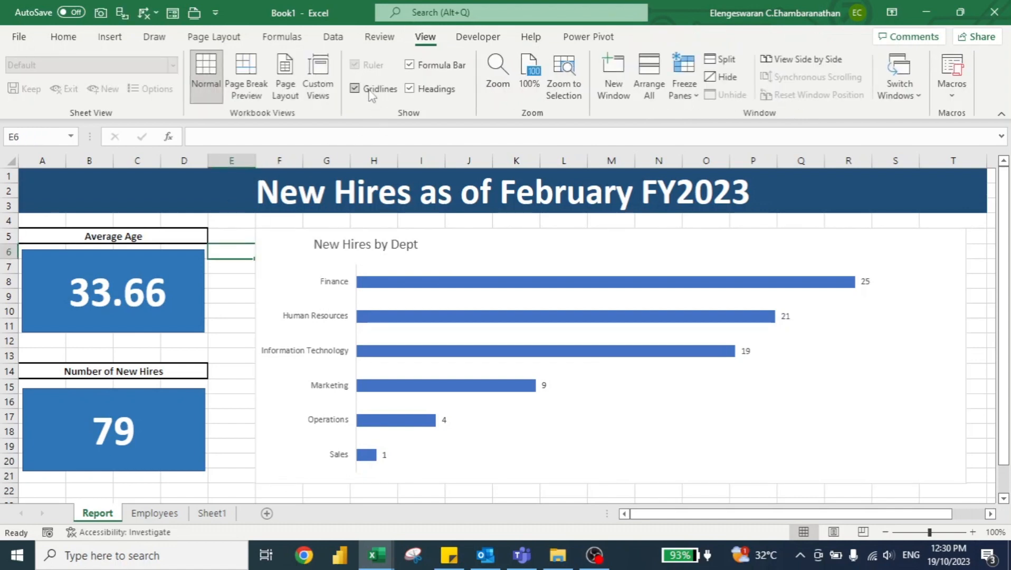
left_click(354, 88)
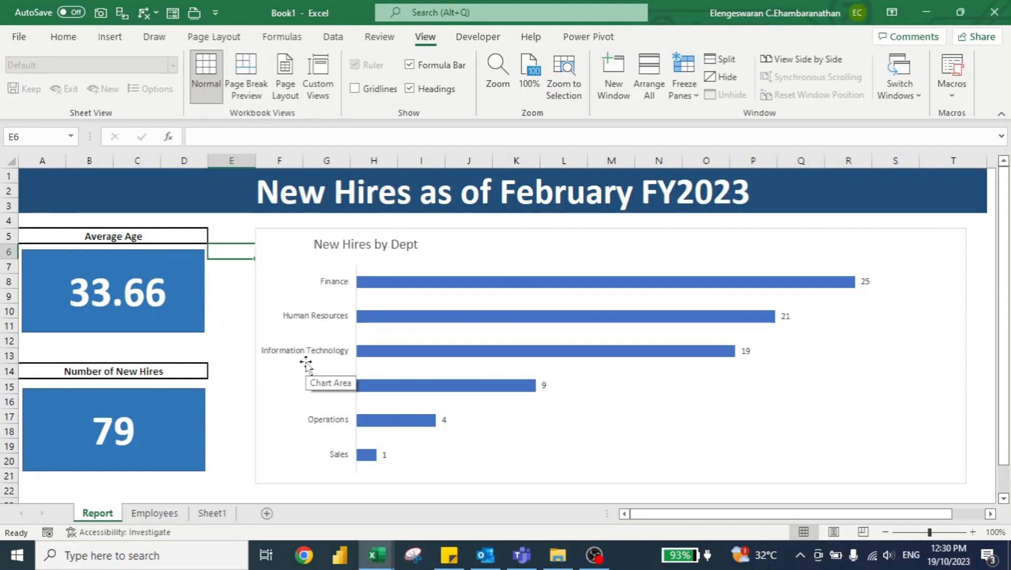
Step: Open the Employees query for editing in the Power Query Editor, starting from the Employees sheet's average age PivotTable
left_click(155, 512)
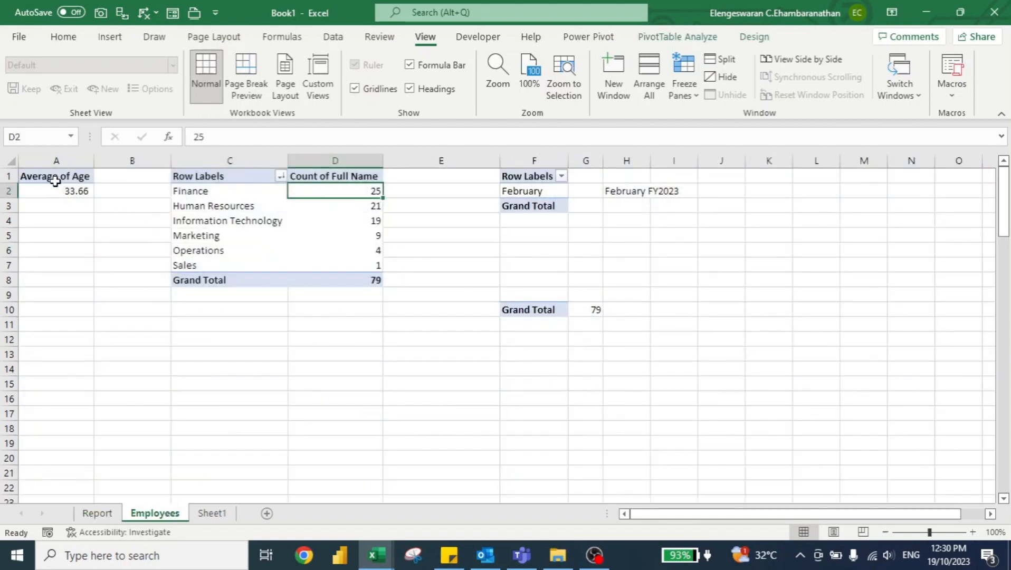
left_click(55, 176)
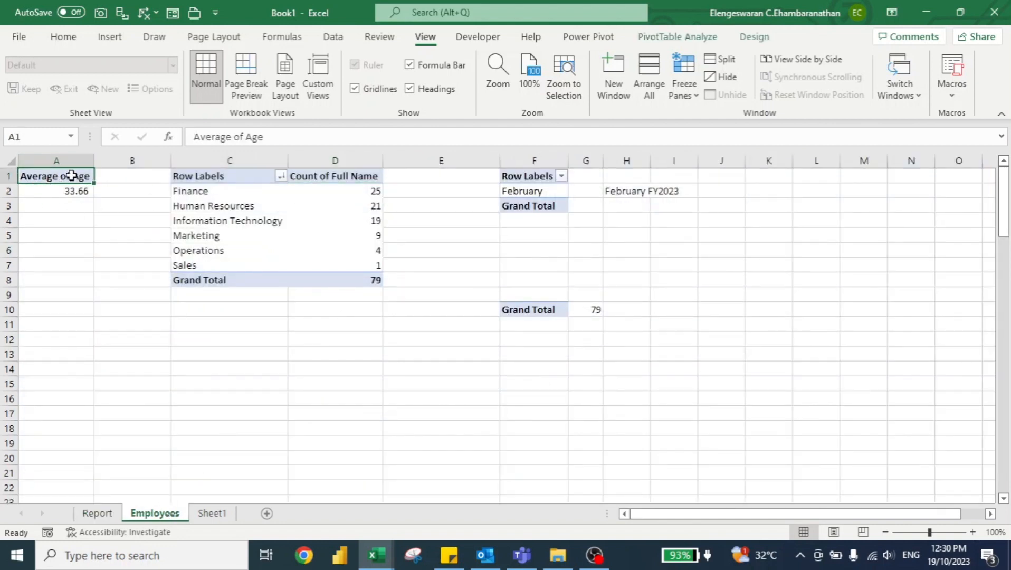
left_click(332, 37)
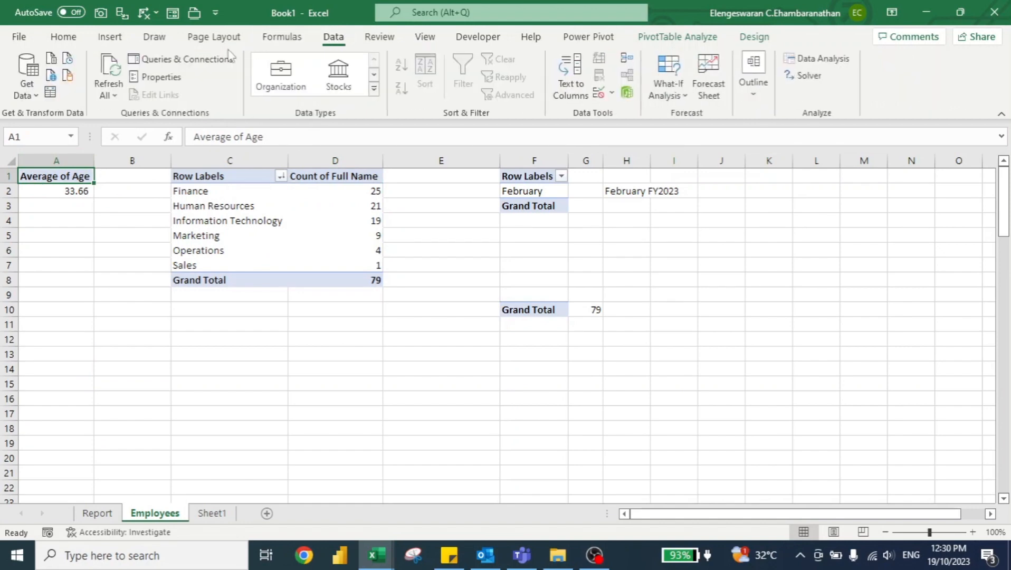
left_click(196, 59)
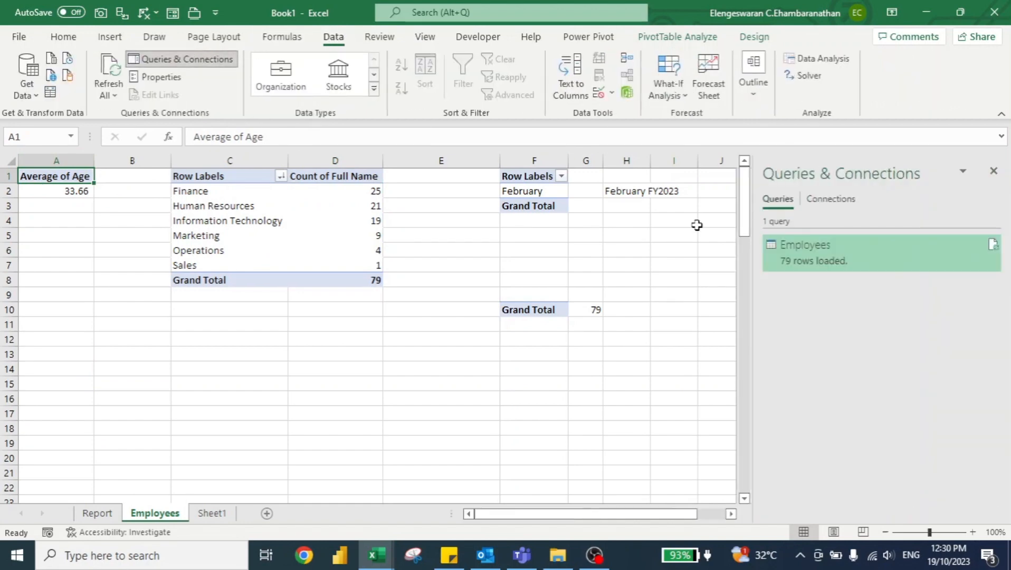
right_click(817, 255)
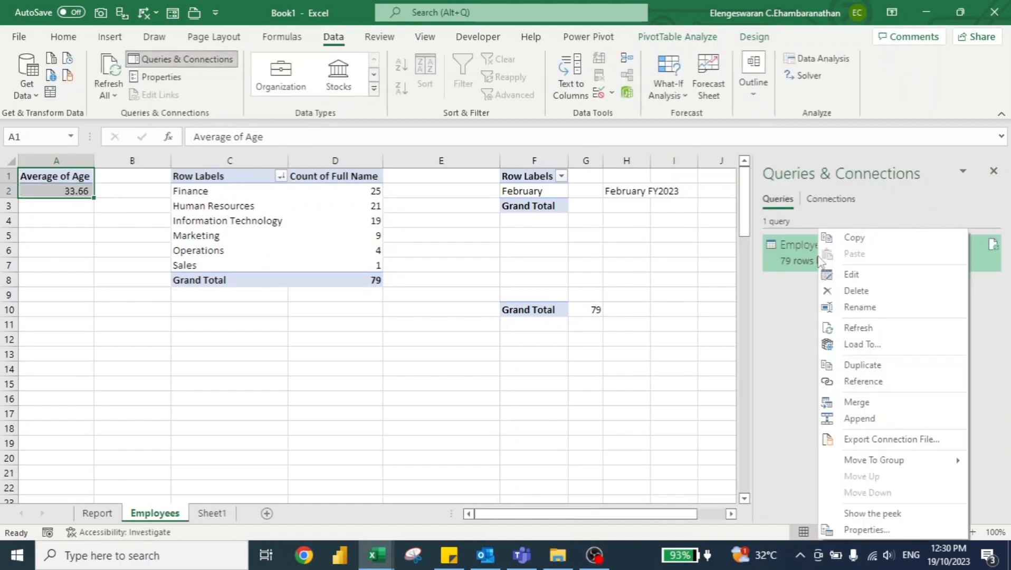
left_click(851, 274)
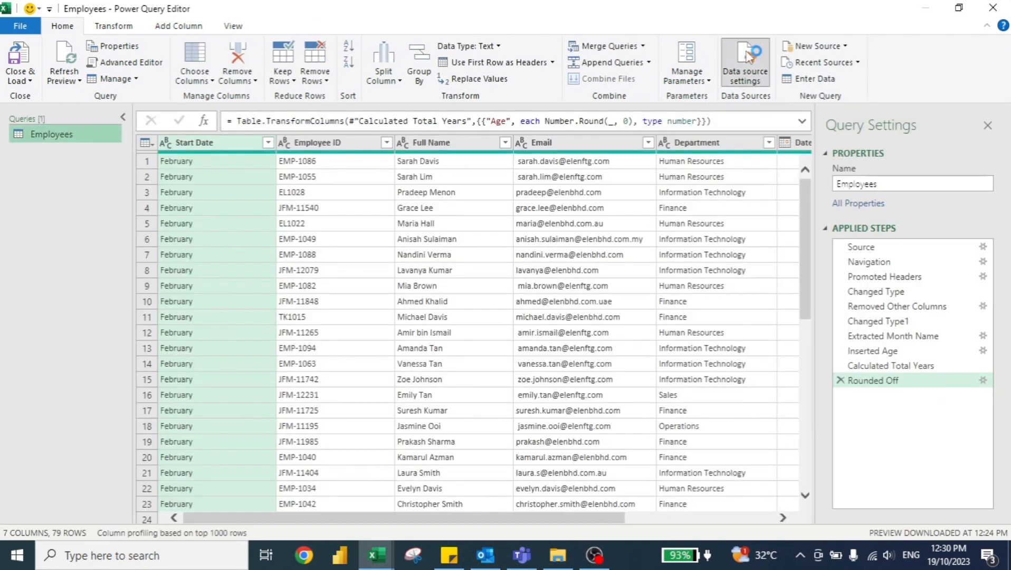
Step: Change the Employees query's data source to March 2023.xlsx in the New Hires folder
left_click(750, 56)
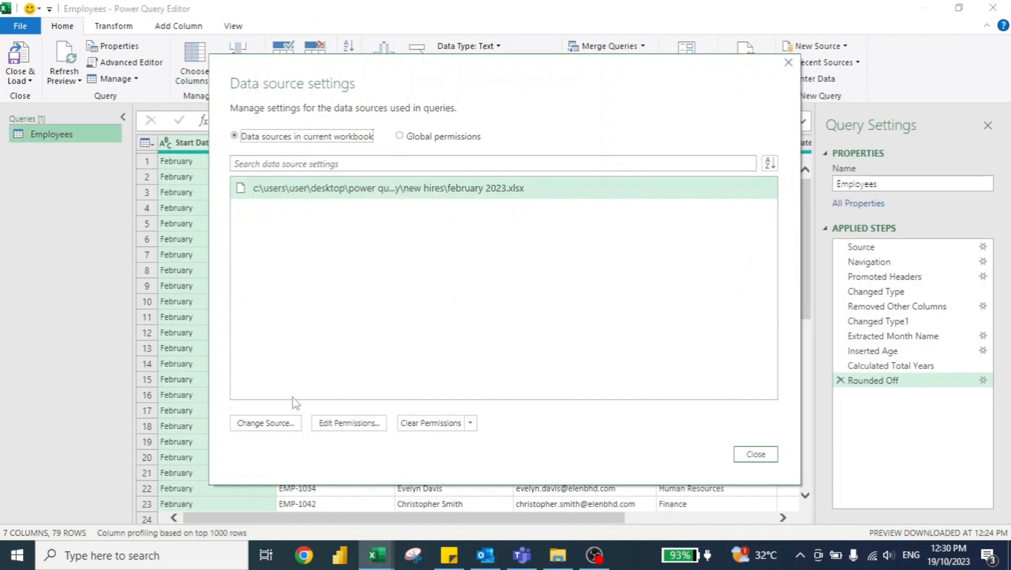
left_click(271, 425)
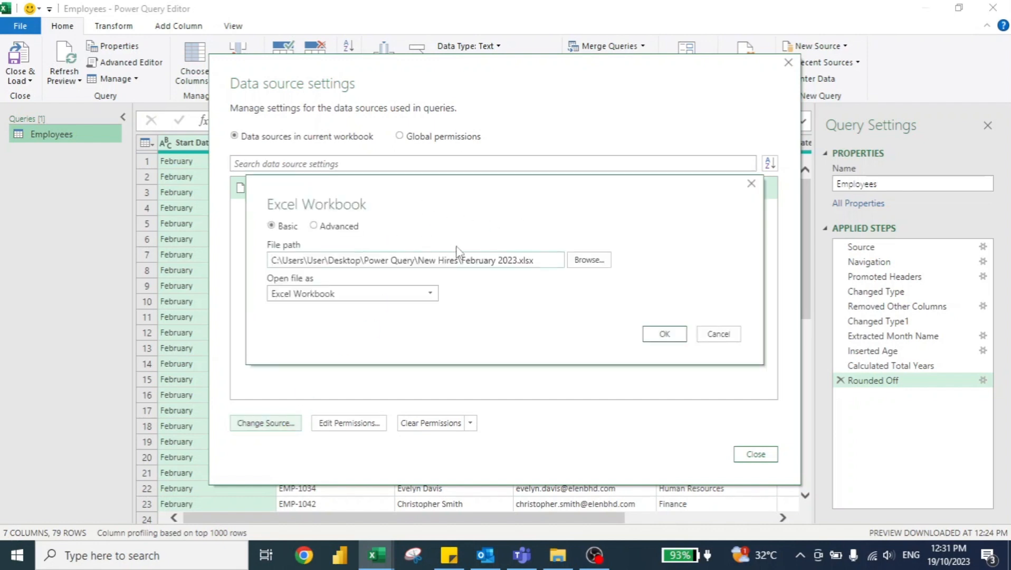
left_click(588, 260)
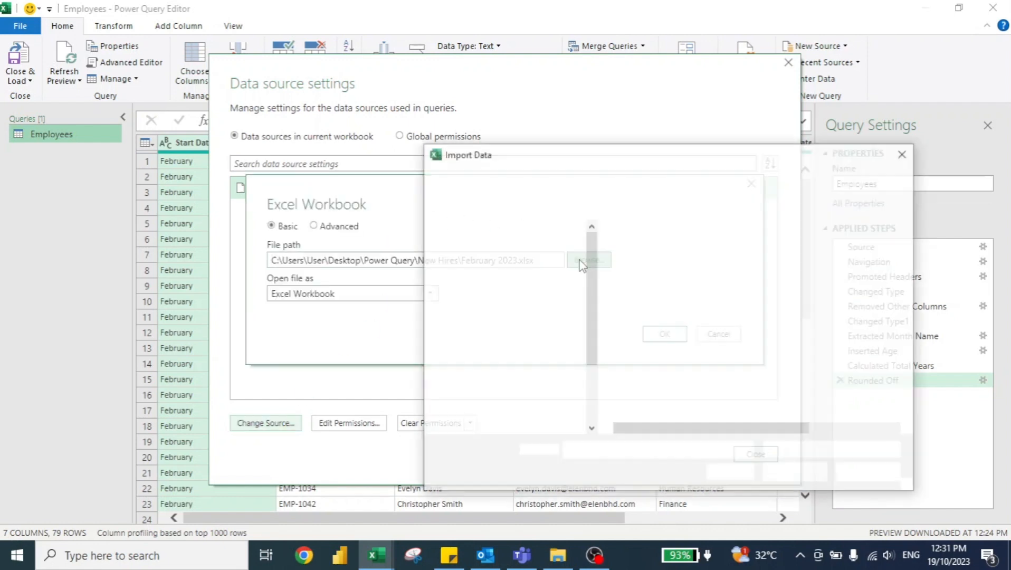
left_click(638, 297)
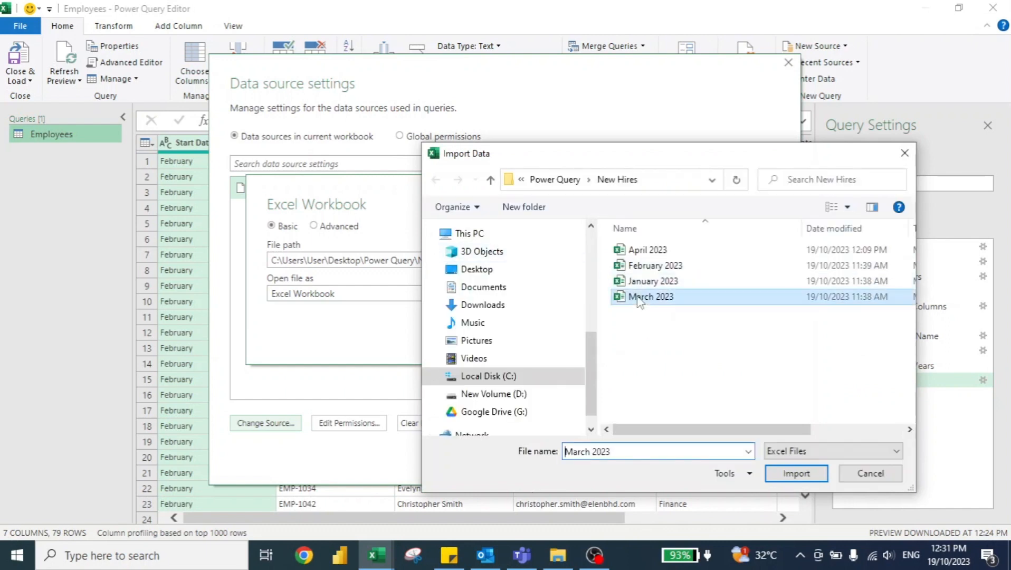
left_click(796, 474)
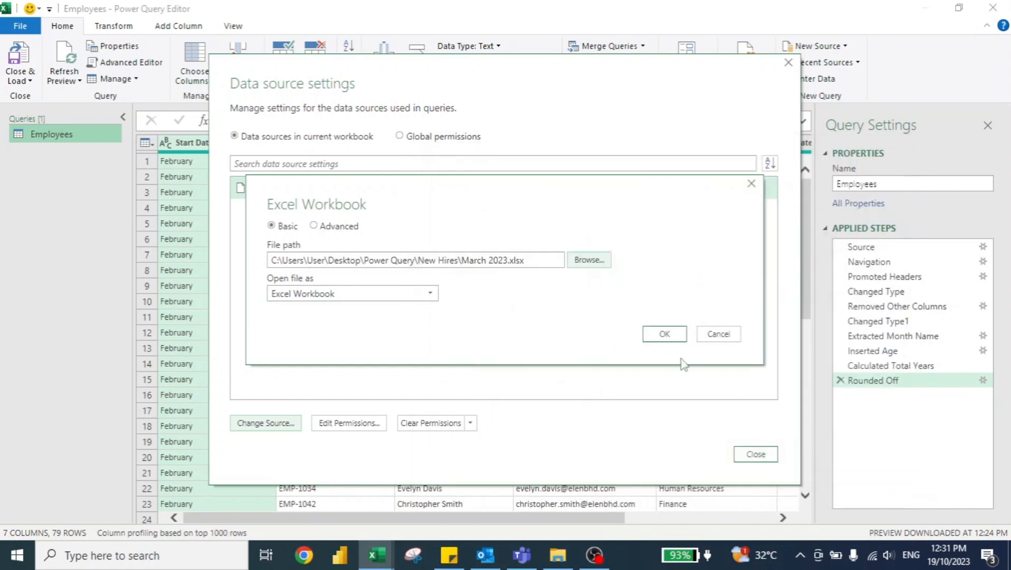
left_click(660, 334)
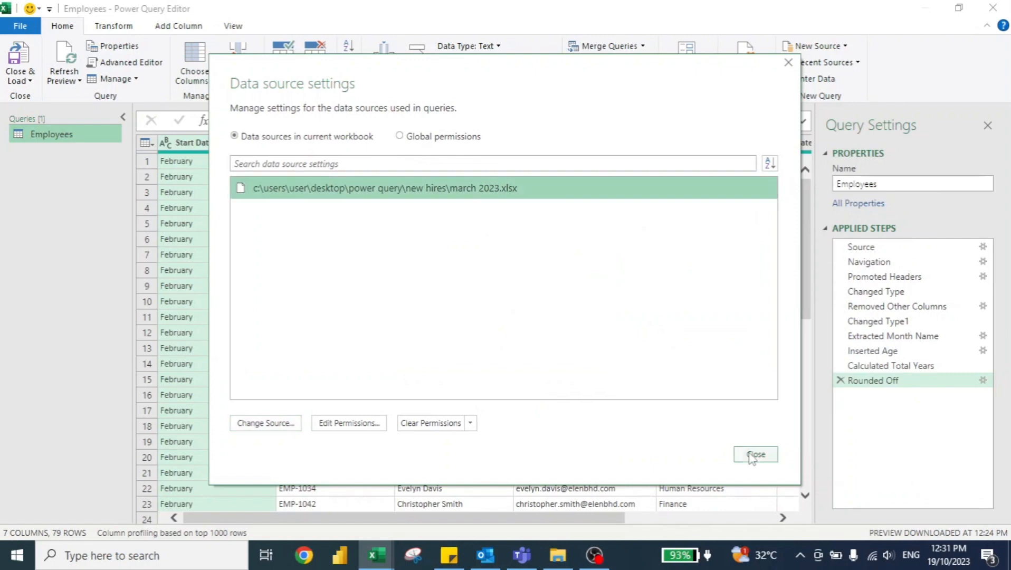
left_click(751, 455)
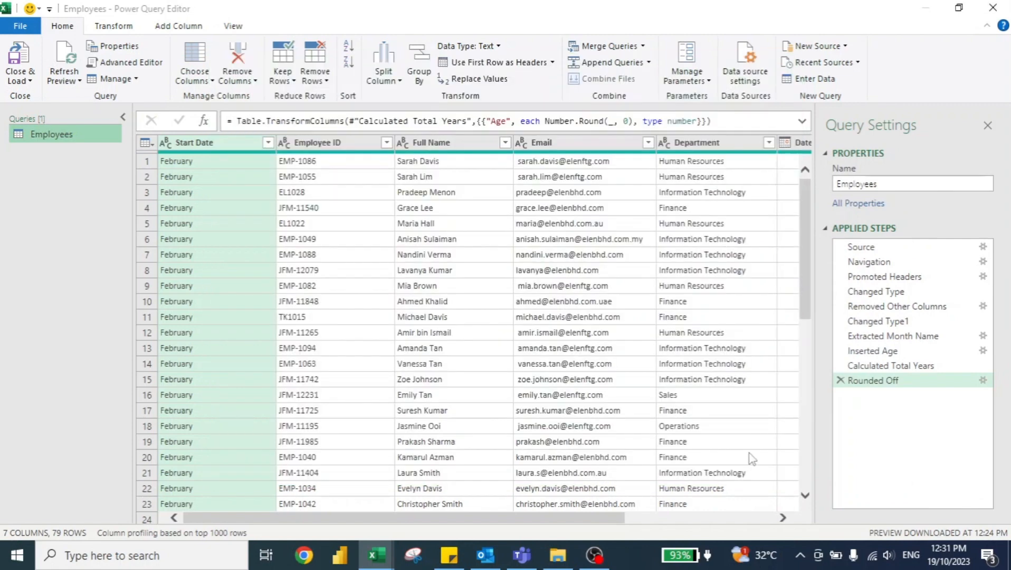
Step: Refresh the query preview, load the March data into the workbook, and show the Report sheet with the queries pane closed
left_click(65, 61)
left_click(14, 54)
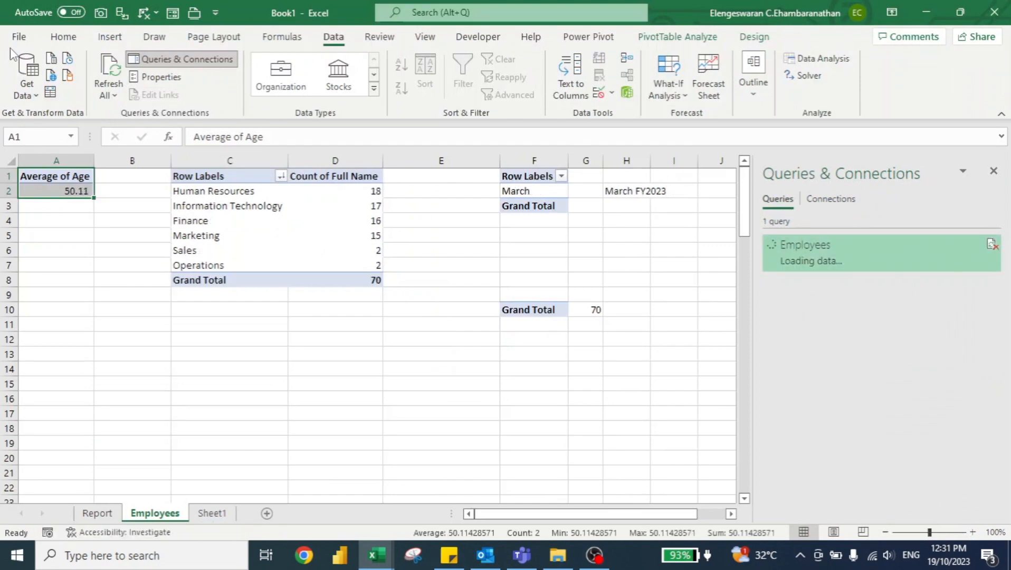
left_click(98, 513)
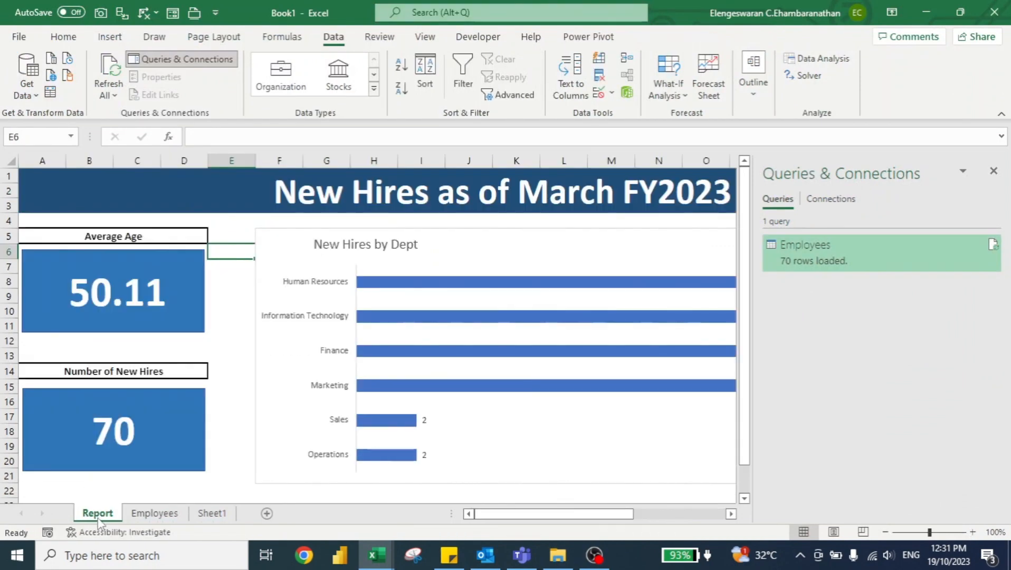
left_click(993, 172)
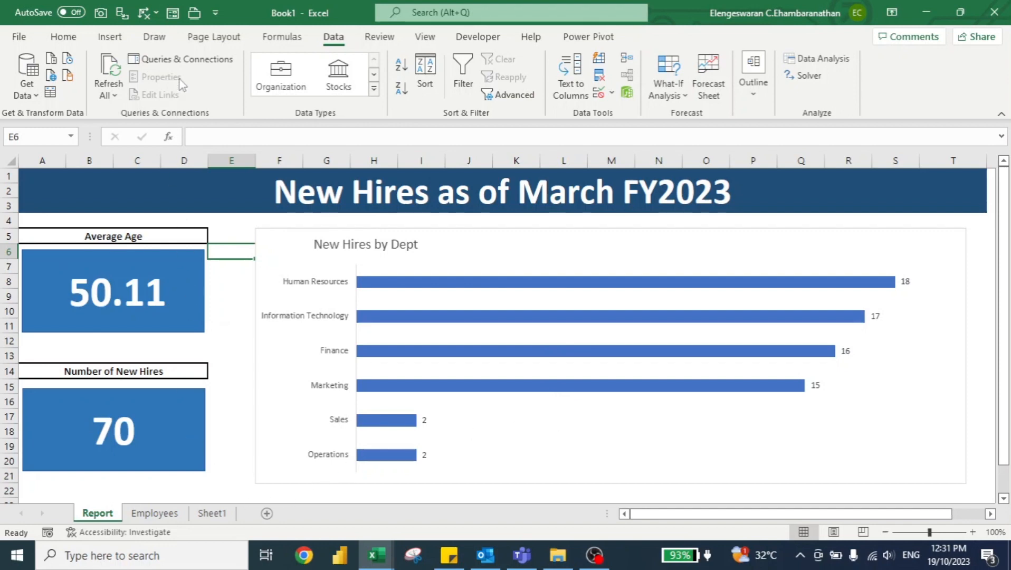
Step: Reopen the Employees query for editing and change its data source to the April 2023 workbook in the New Hires folder
left_click(178, 61)
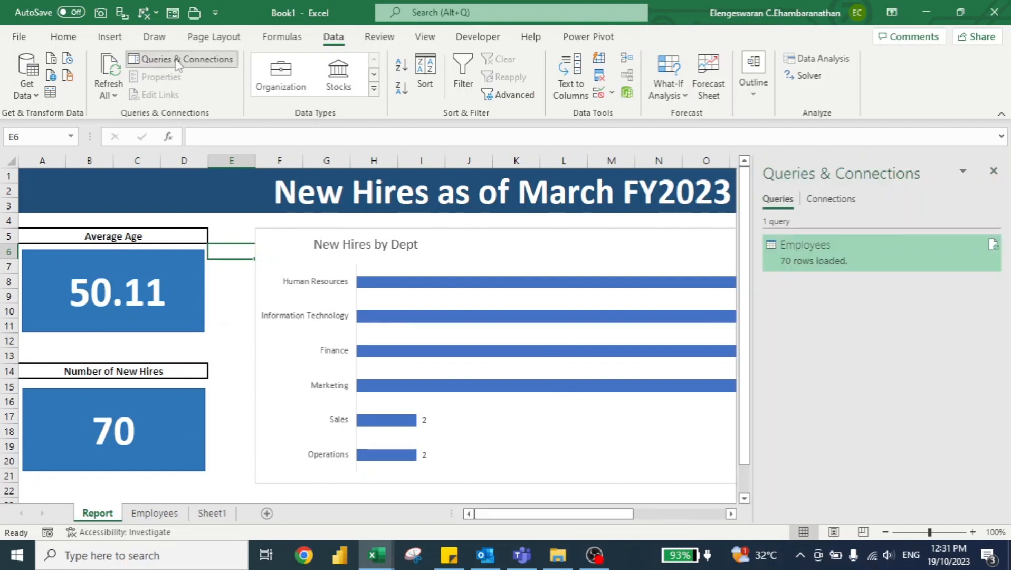
right_click(820, 252)
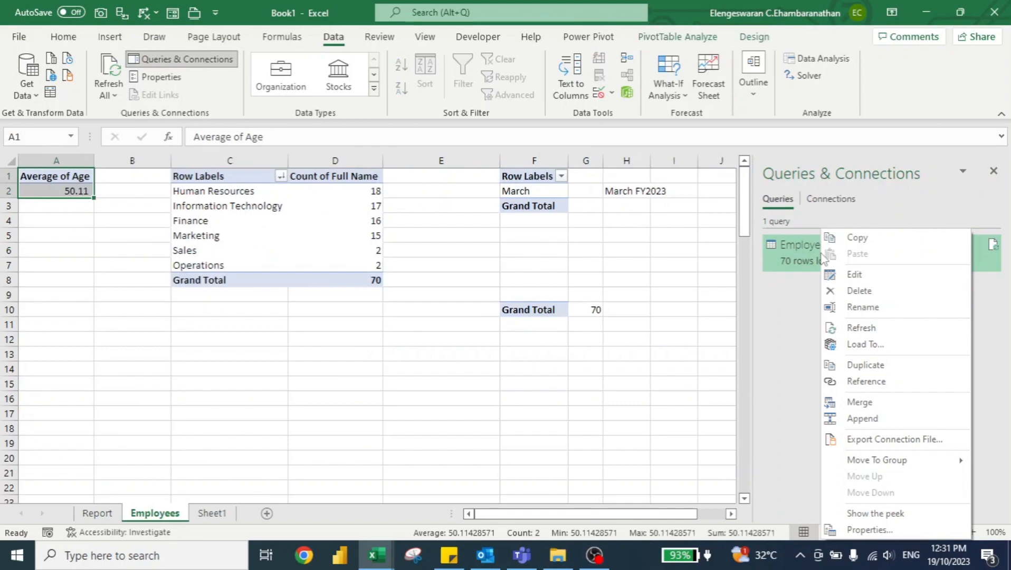
left_click(850, 275)
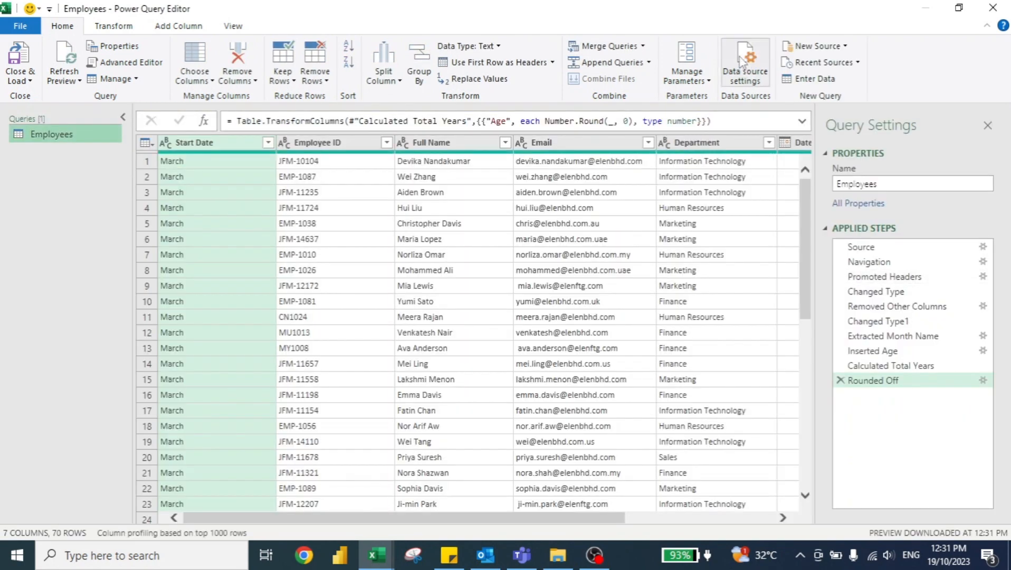
left_click(743, 61)
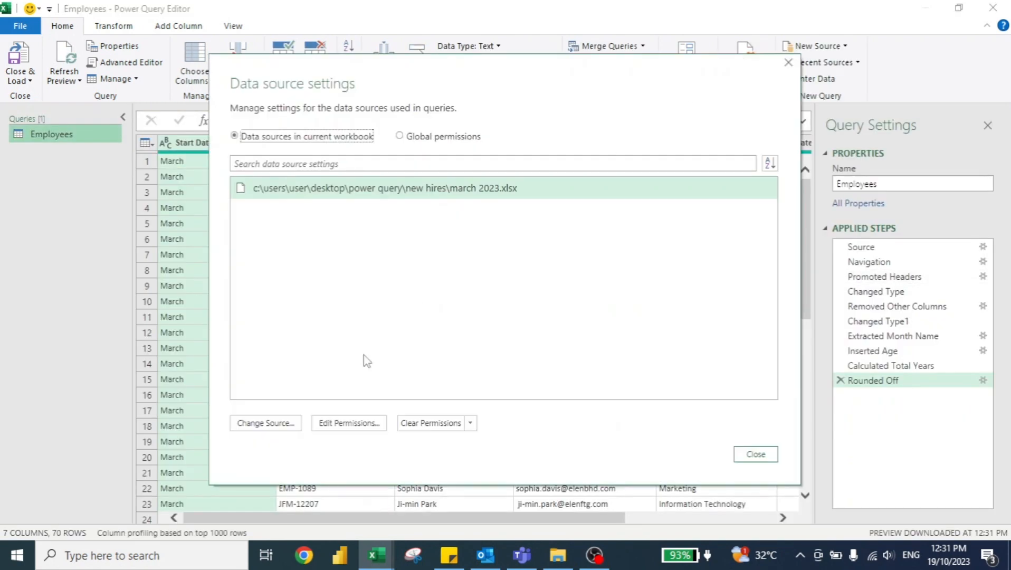
left_click(267, 421)
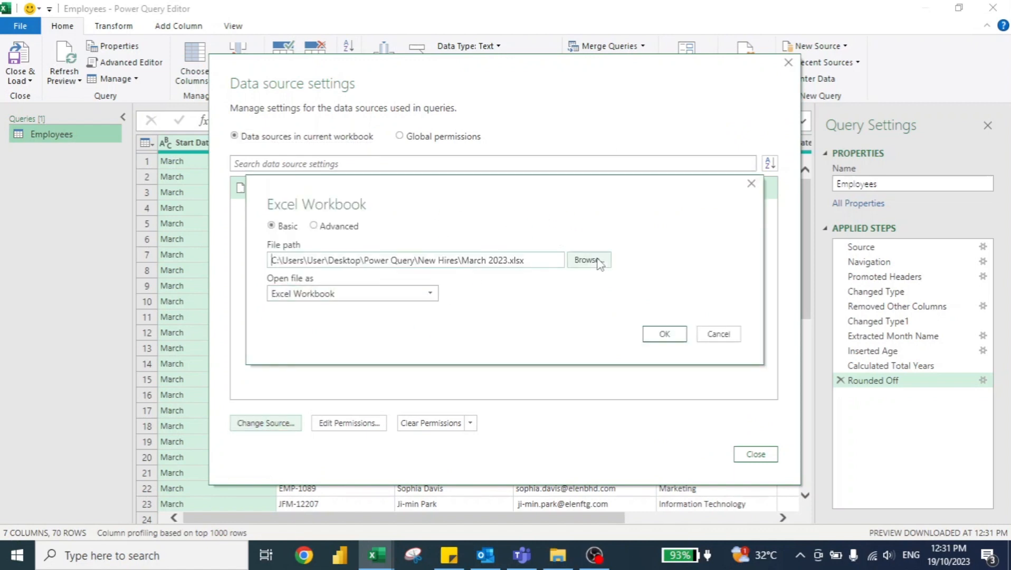
left_click(589, 260)
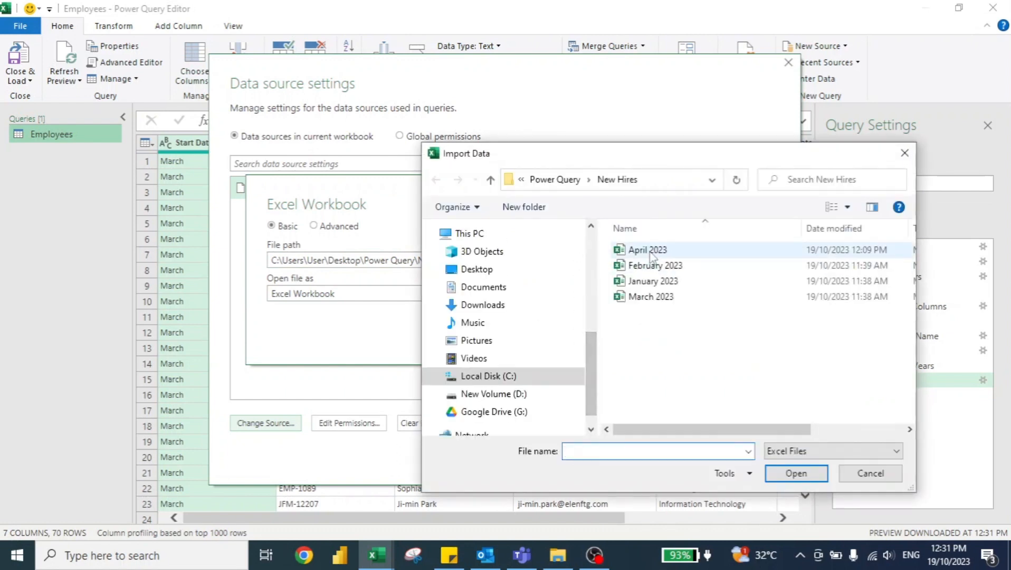
left_click(648, 253)
left_click(796, 474)
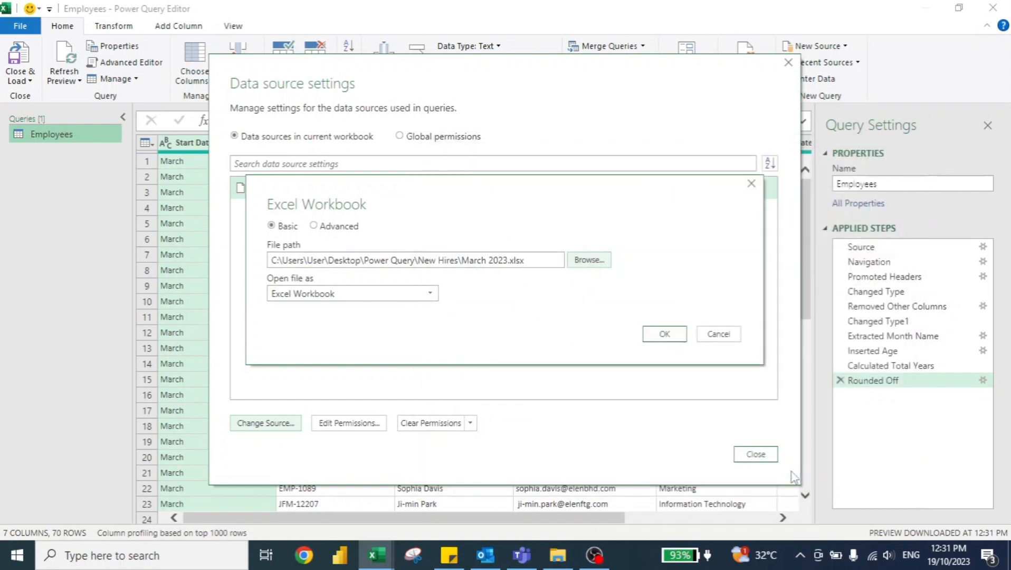
left_click(664, 334)
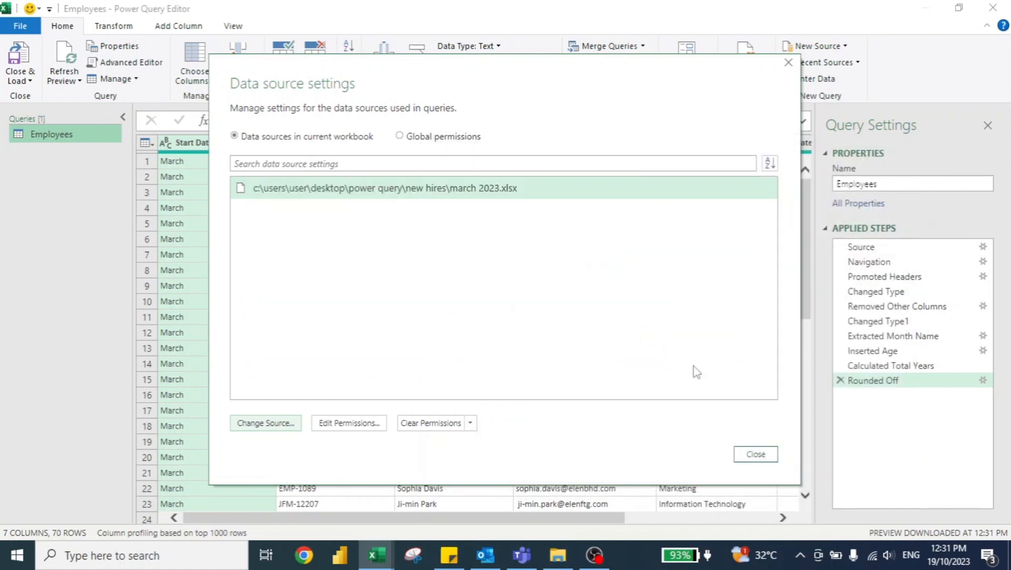
left_click(756, 454)
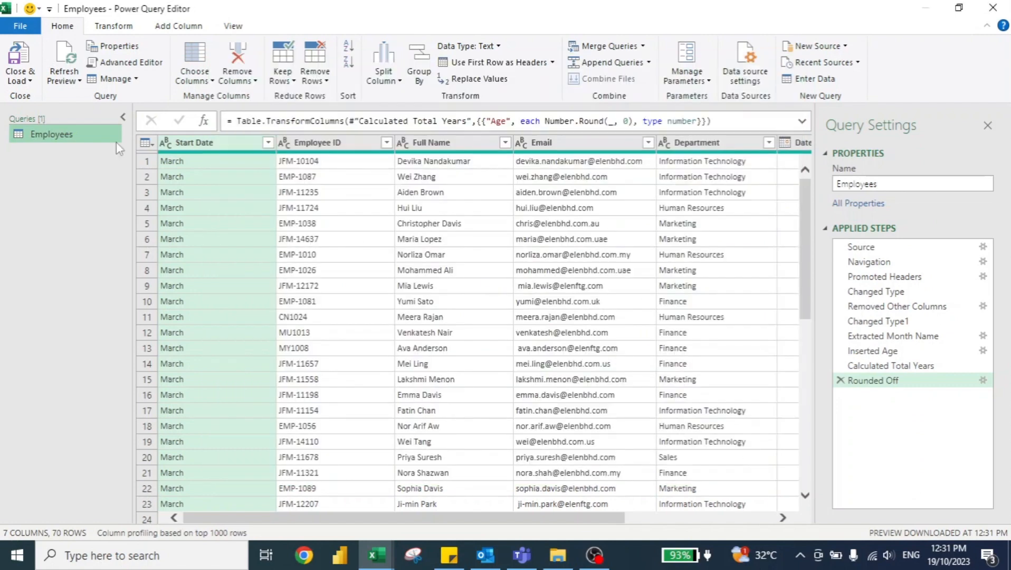
Step: Load the April data into the workbook and show the Report sheet with the queries pane closed
left_click(19, 53)
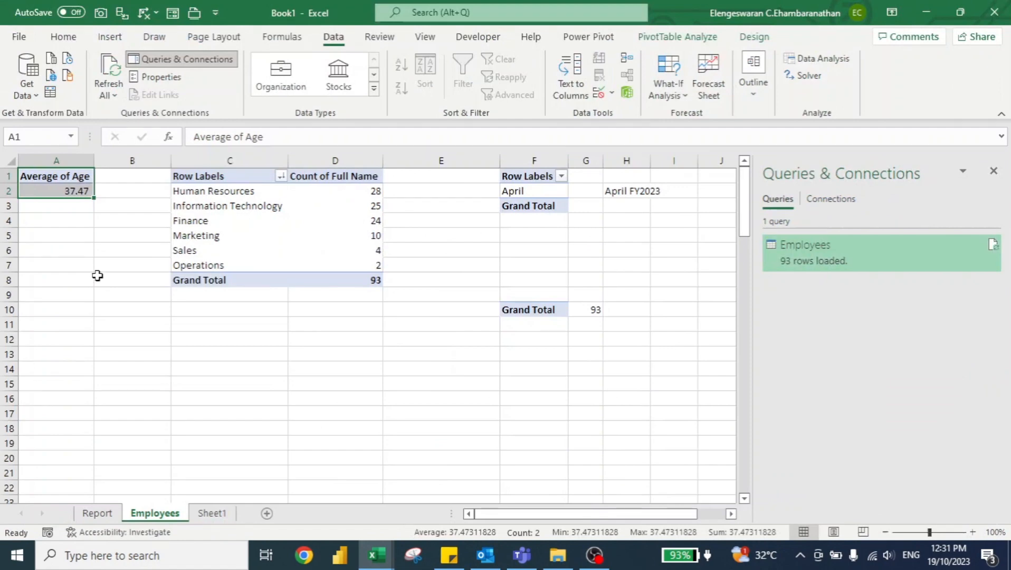
left_click(95, 511)
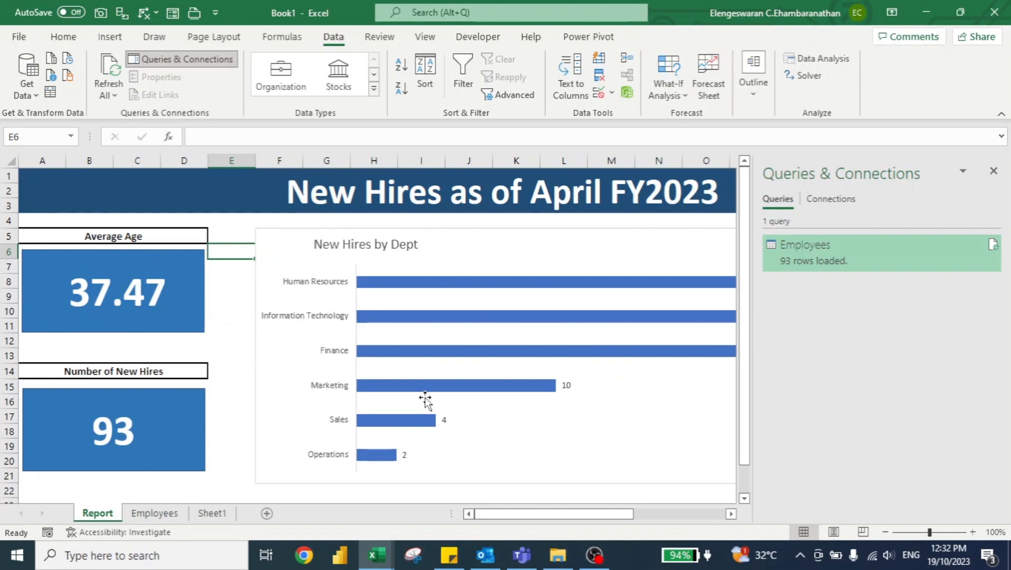
left_click(992, 170)
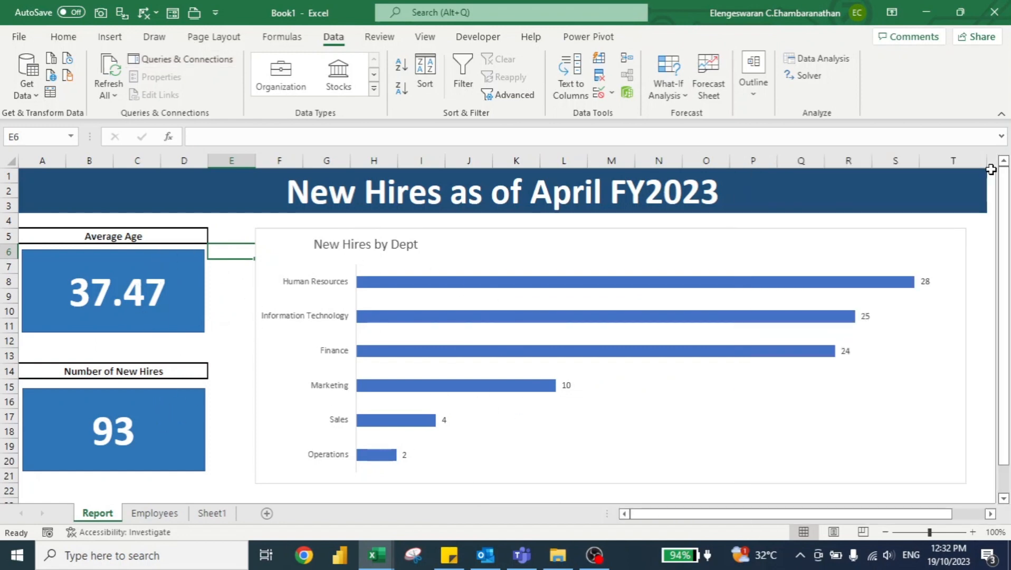